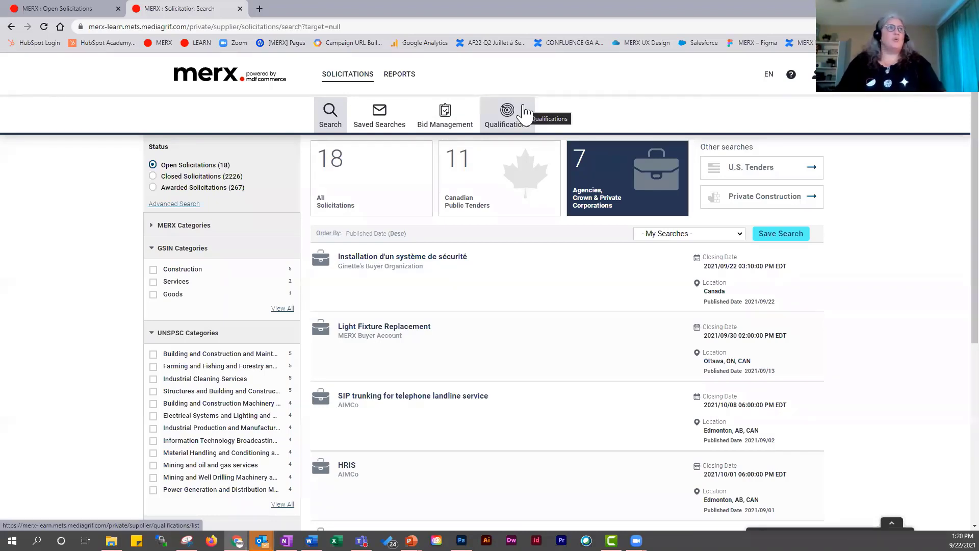
# Open the Reports dashboard and review its News Feed and My Bids sections
pyautogui.click(404, 74)
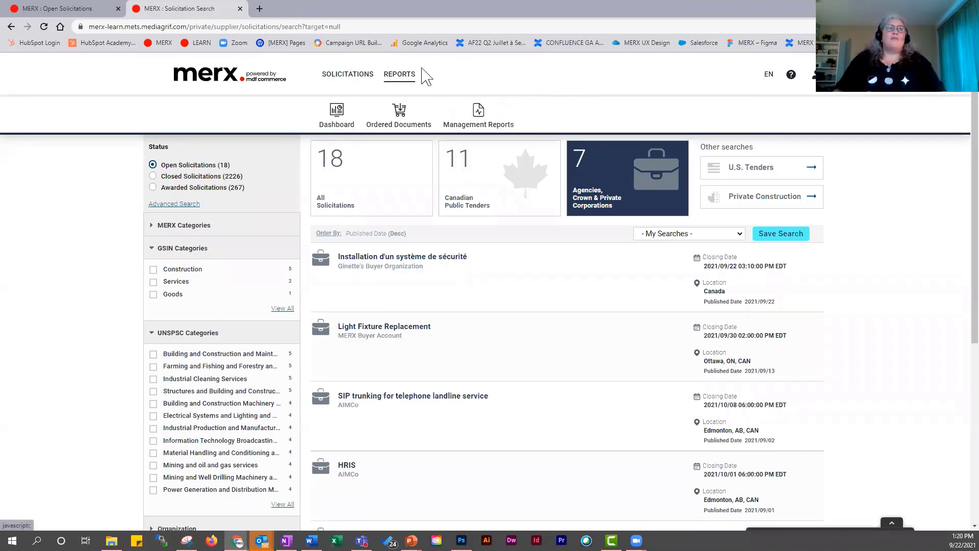
pyautogui.click(334, 116)
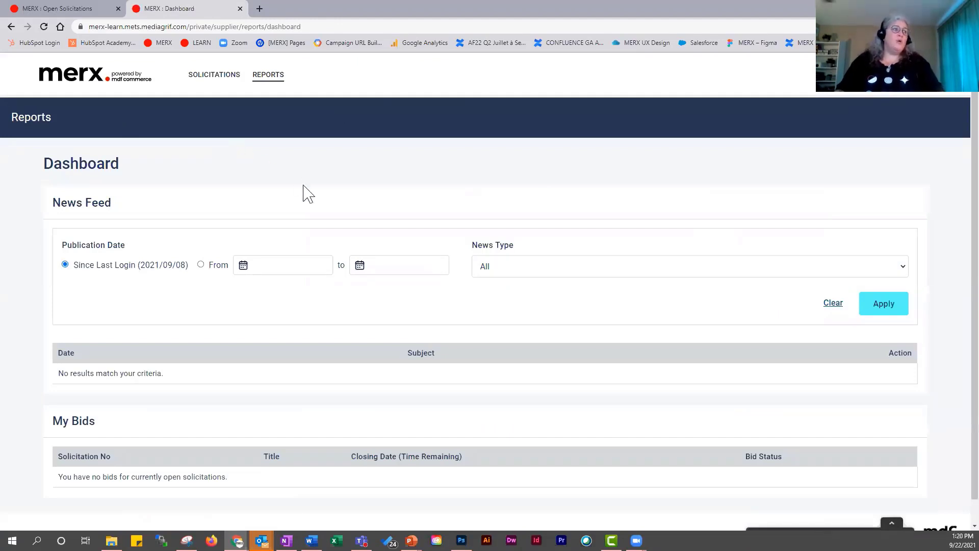
pyautogui.scroll(-1, 307, 192)
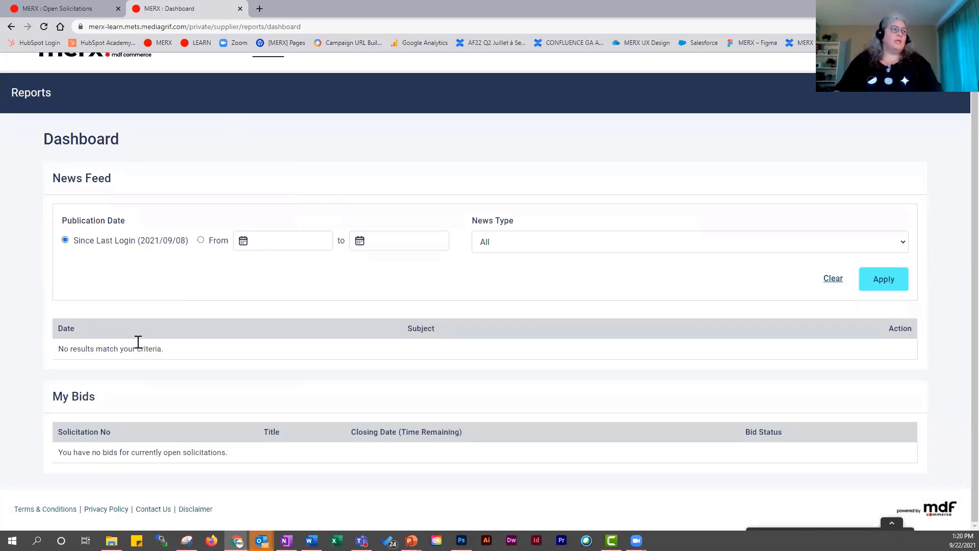
pyautogui.moveTo(98, 400); pyautogui.dragTo(53, 389)
pyautogui.click(123, 399)
pyautogui.scroll(1, 284, 368)
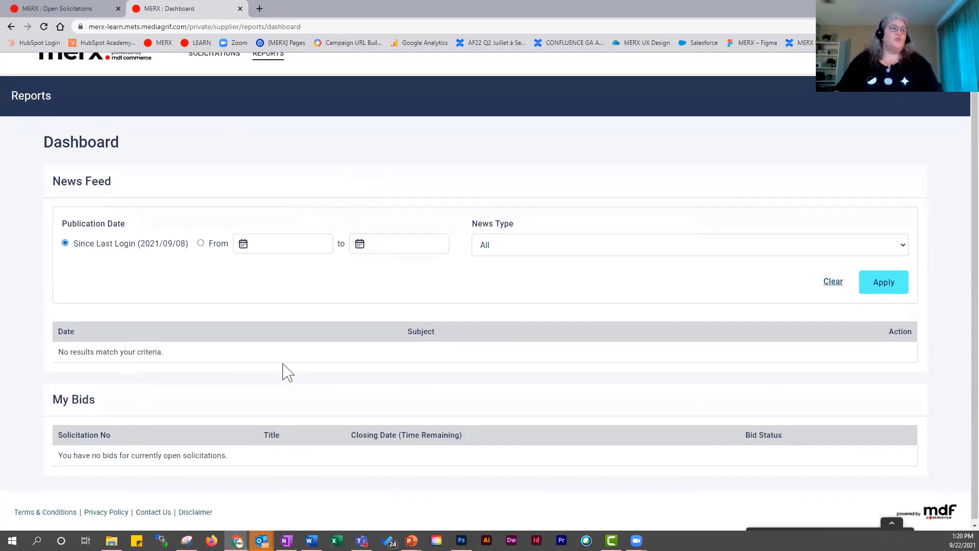
pyautogui.scroll(1, 287, 372)
# Open the Ordered Documents report and review the ordered solicitations and the follow-option legend
pyautogui.moveTo(271, 78)
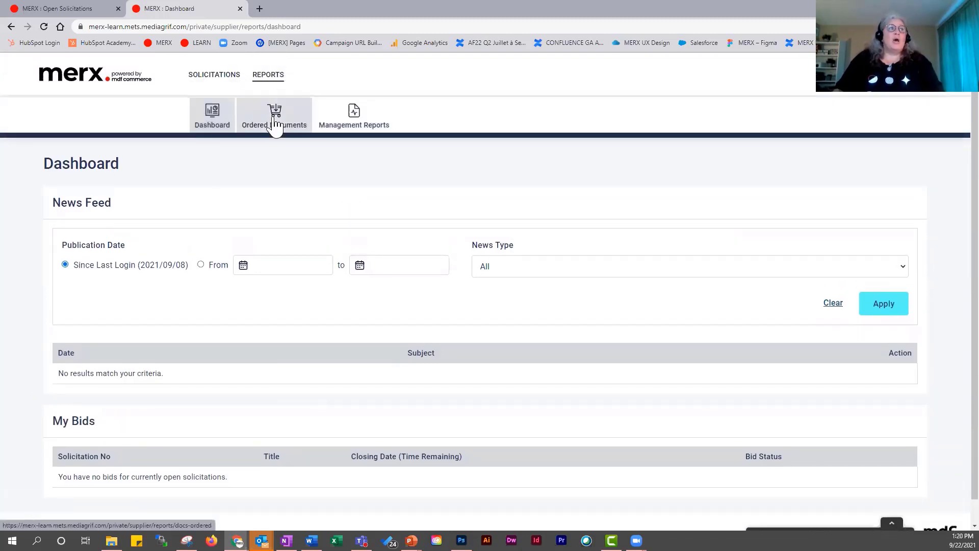
pyautogui.click(291, 110)
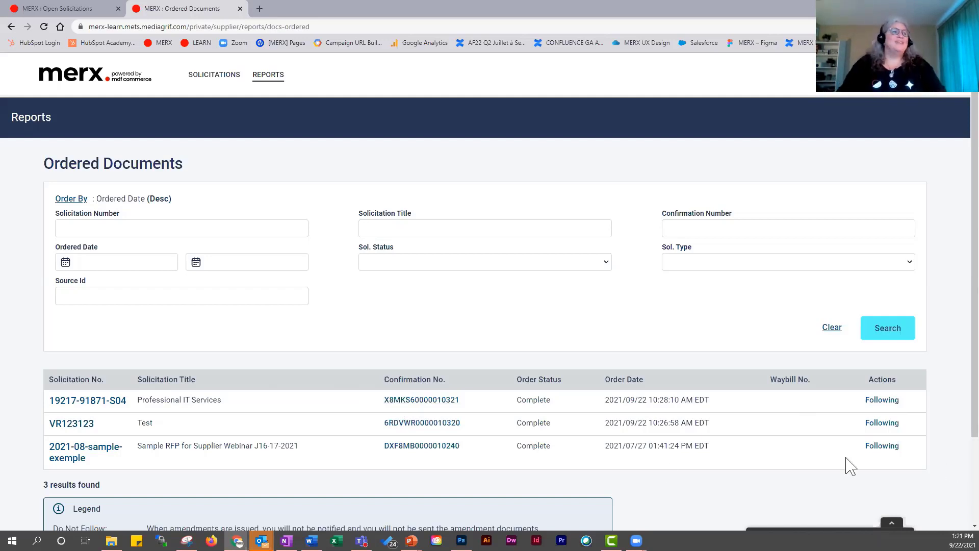
pyautogui.scroll(-2, 612, 382)
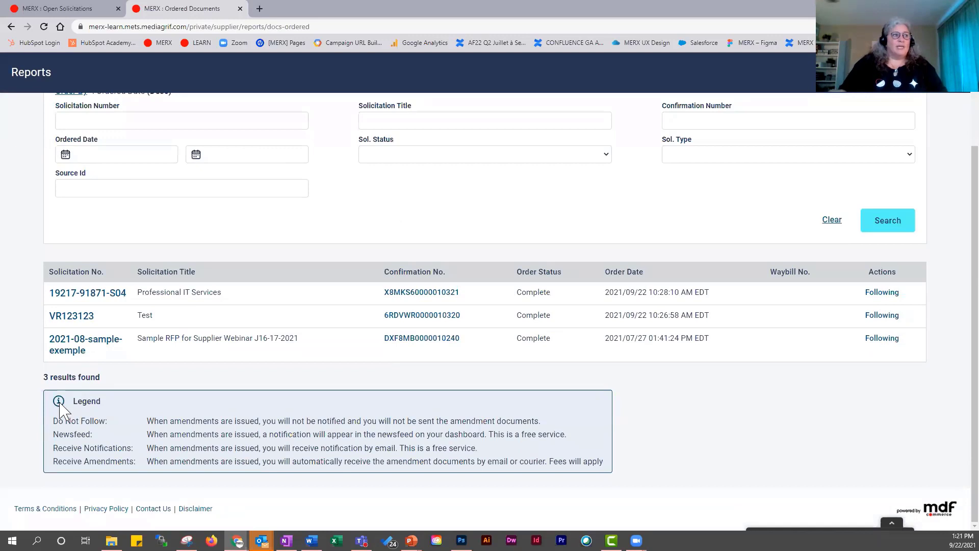
# Set the follow option of the Professional IT Services solicitation to "Follow and receive Notifications" and save it
pyautogui.click(877, 293)
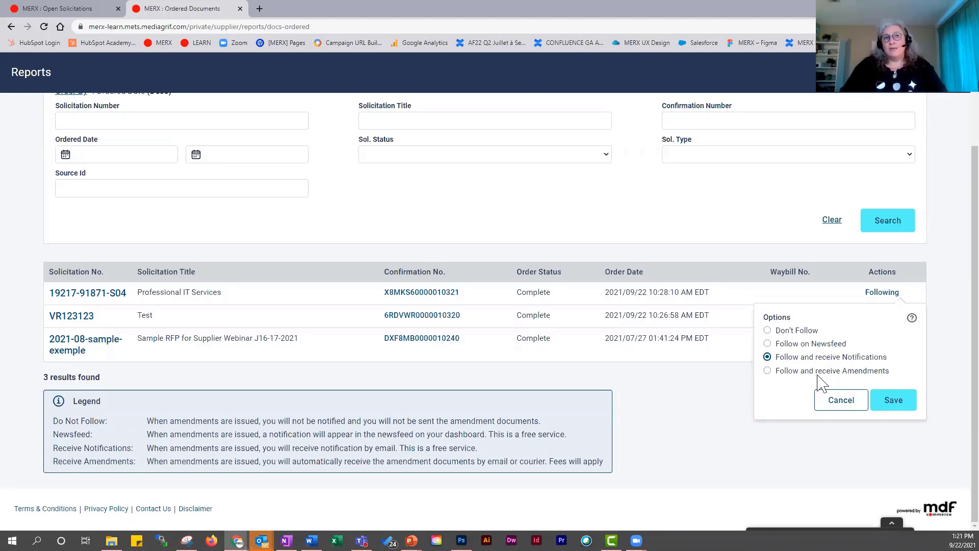
pyautogui.click(793, 372)
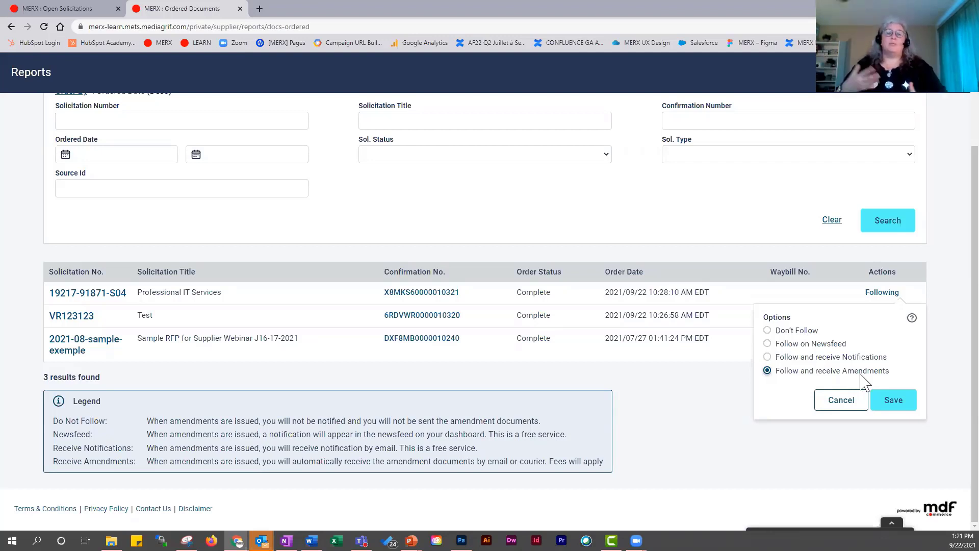
pyautogui.click(780, 357)
pyautogui.click(895, 406)
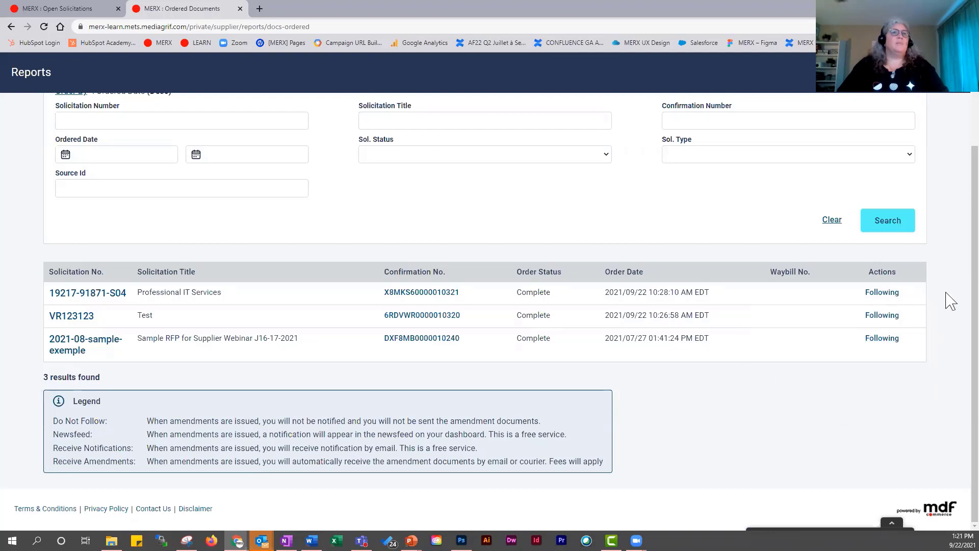
# Open the finance Transactions Report from the Management Reports page
pyautogui.scroll(3, 948, 301)
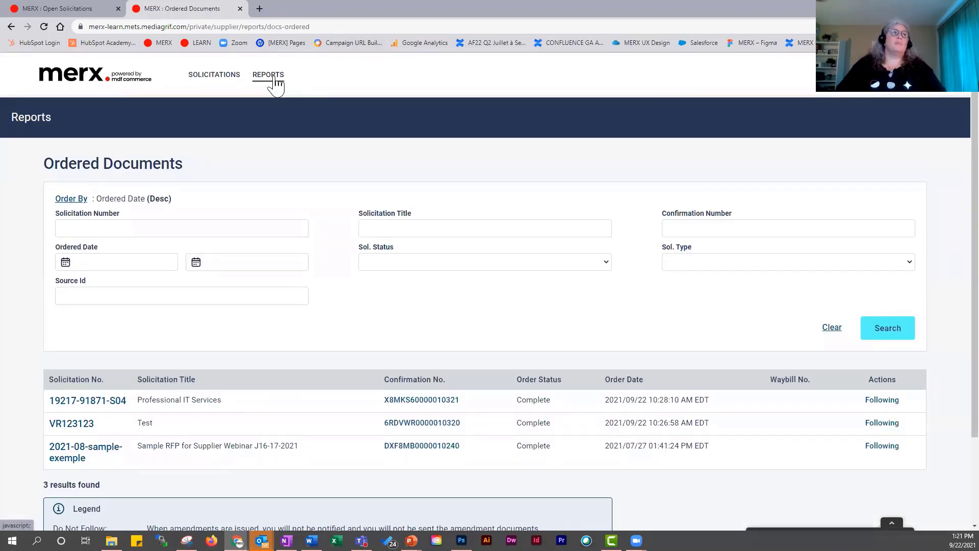
pyautogui.moveTo(273, 82)
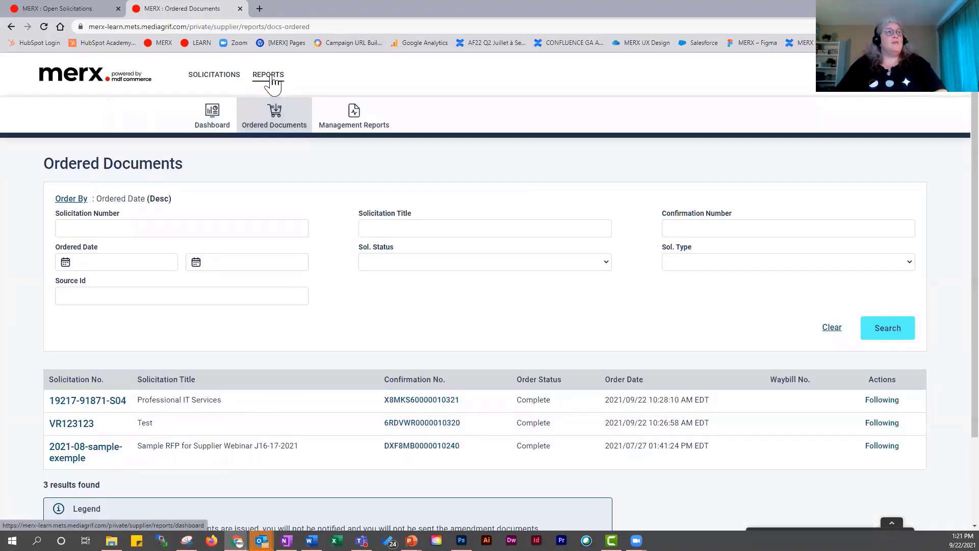
pyautogui.click(377, 111)
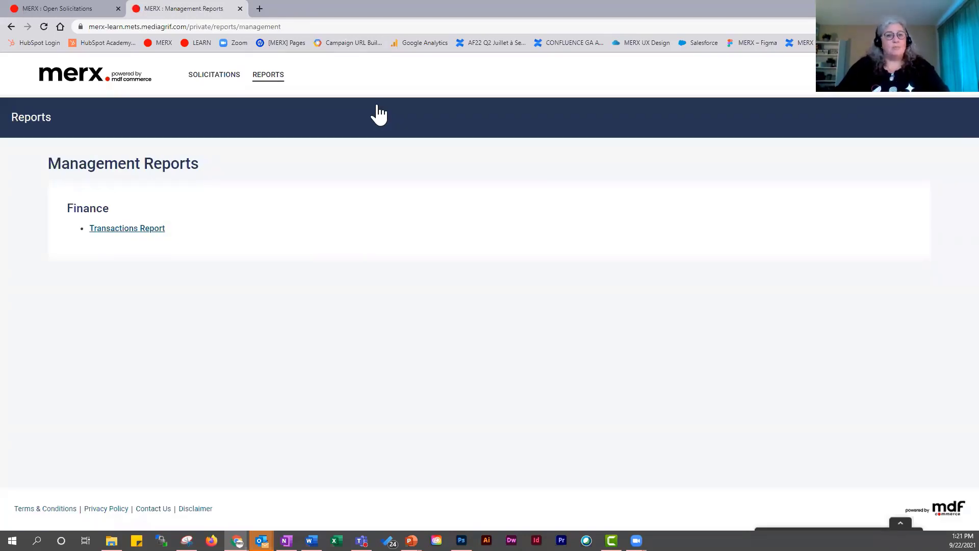
pyautogui.click(131, 230)
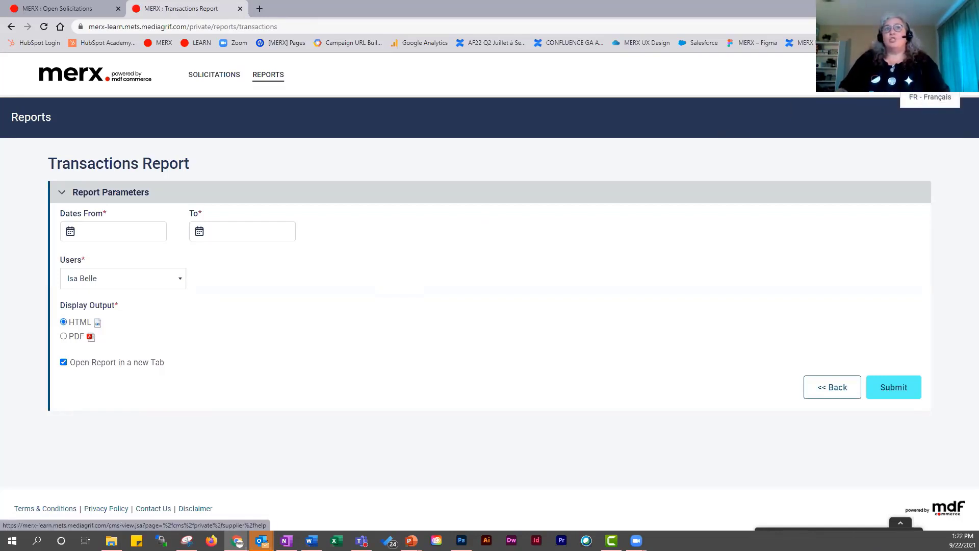
# View the Supplier Help page with its user guide and training videos, and return to the Transactions Report
pyautogui.click(895, 74)
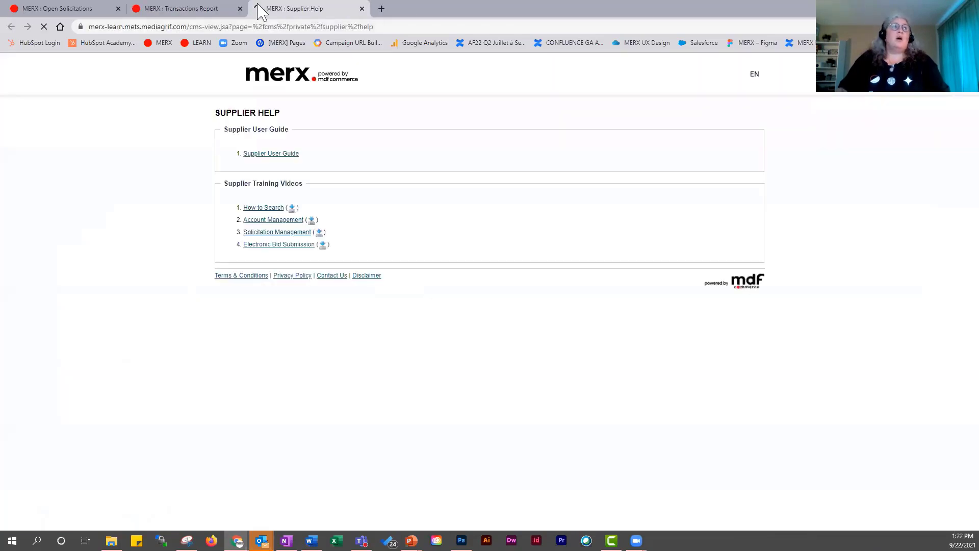
pyautogui.click(191, 10)
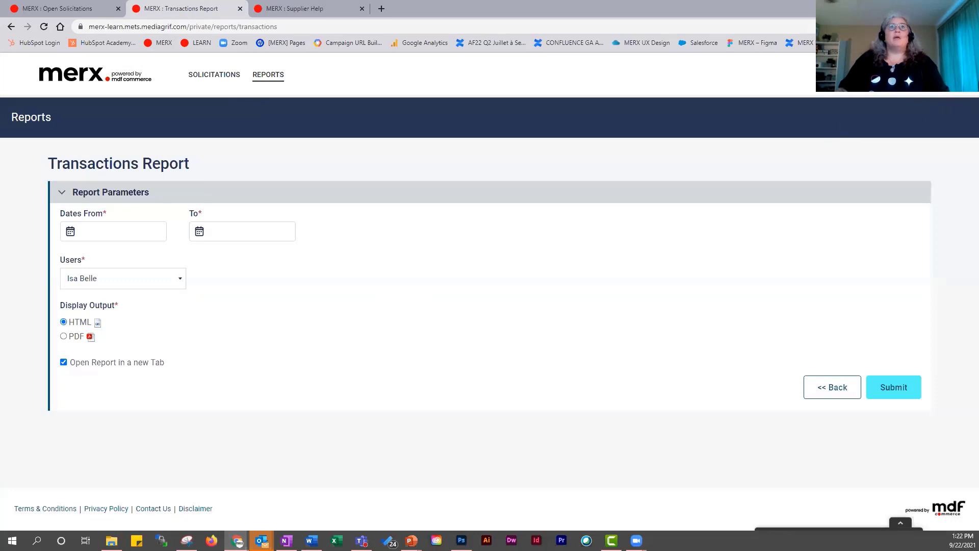
# Open My Profile and look over the account information, preferences and personal information
pyautogui.click(936, 73)
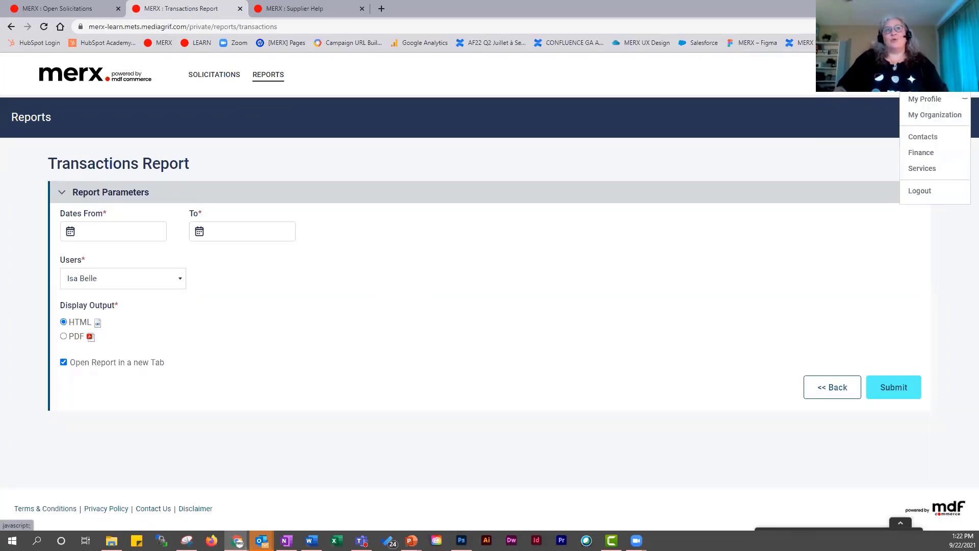
pyautogui.click(928, 100)
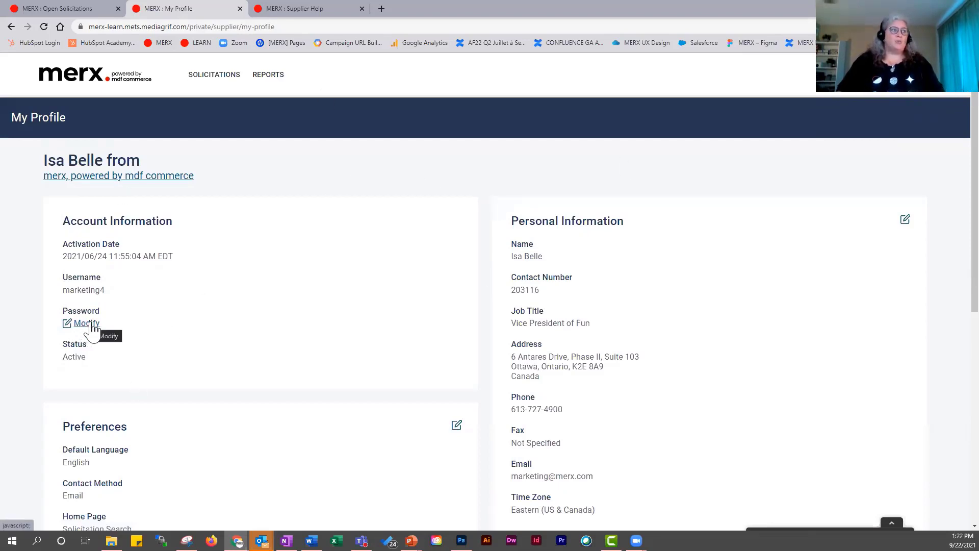
pyautogui.scroll(-3, 605, 171)
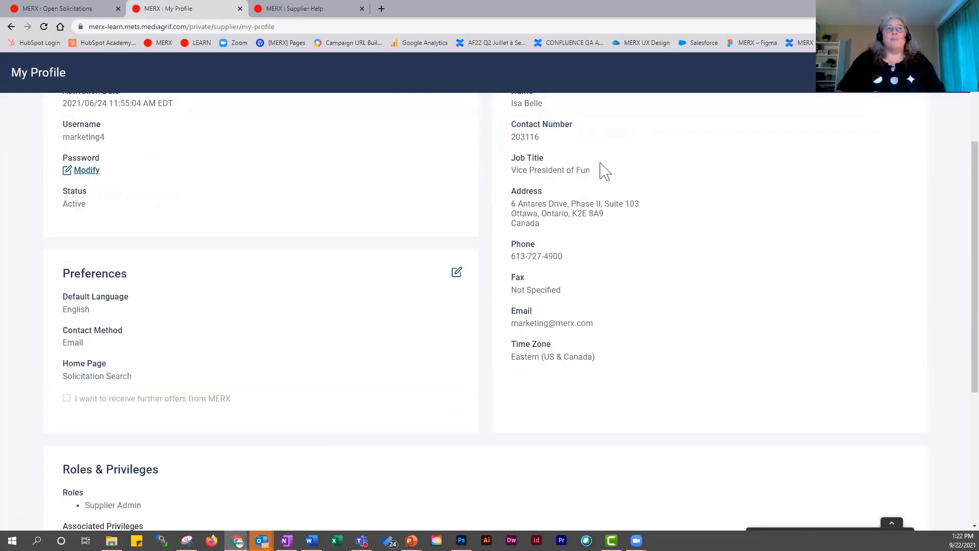
pyautogui.scroll(3, 914, 138)
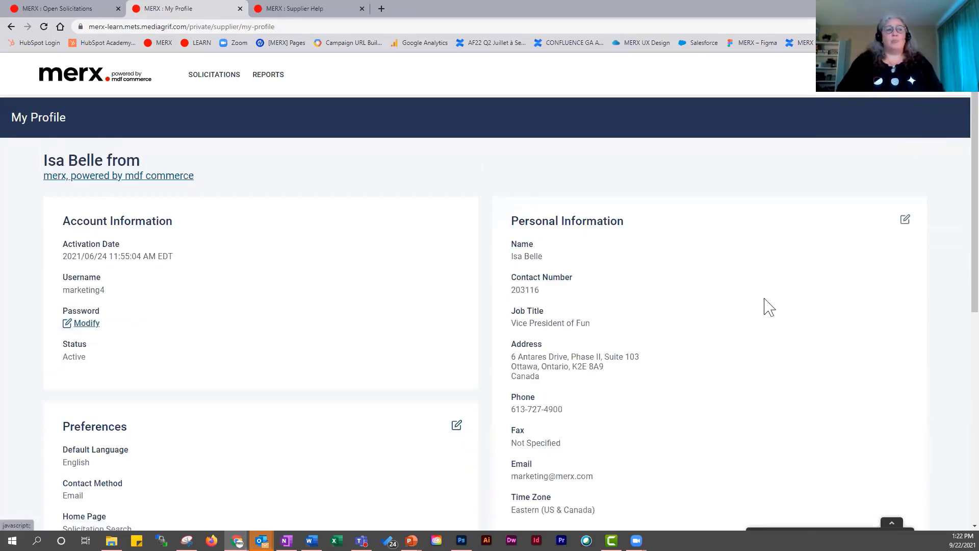
# Examine the default language and contact method preferences and the email address on the profile
pyautogui.scroll(-3, 415, 349)
pyautogui.moveTo(69, 297); pyautogui.dragTo(170, 299)
pyautogui.moveTo(67, 330); pyautogui.dragTo(138, 345)
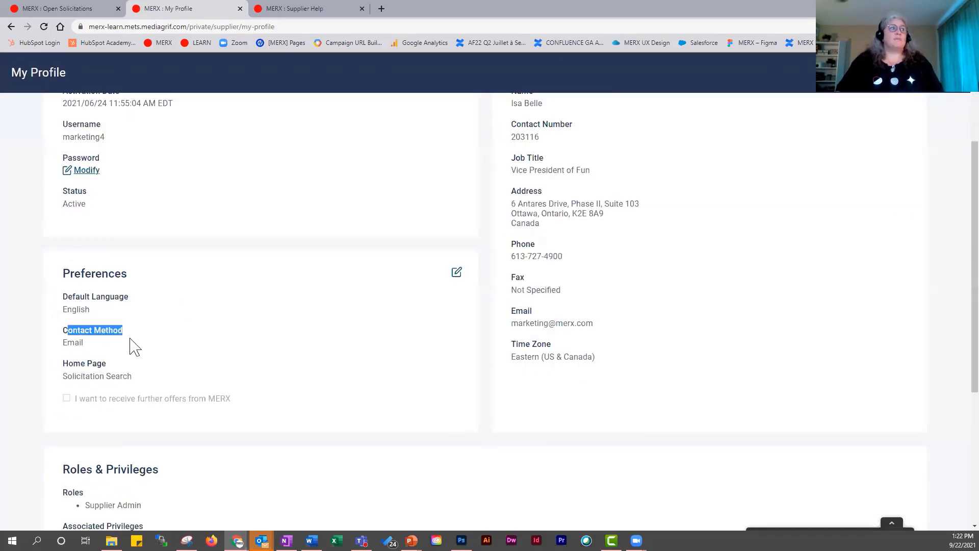
pyautogui.doubleClick(72, 342)
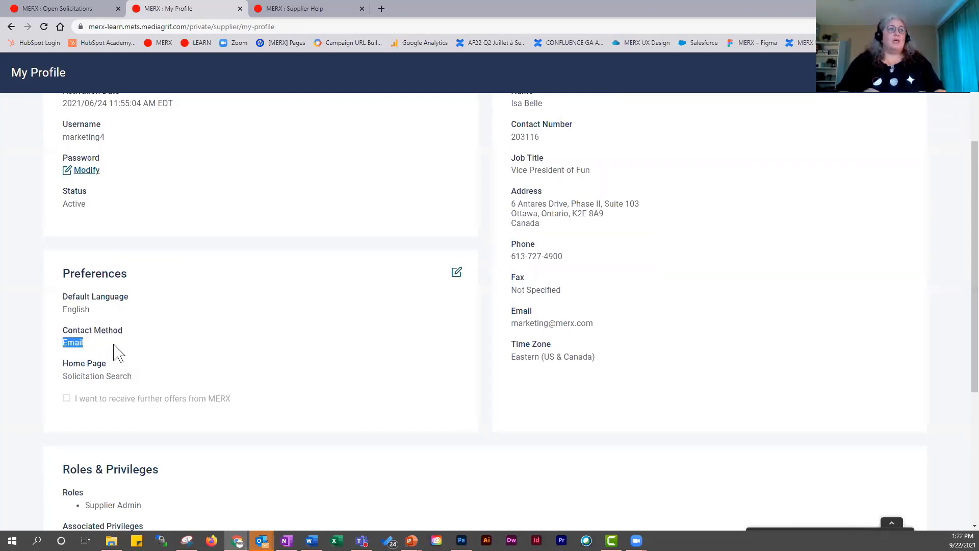
pyautogui.click(516, 308)
pyautogui.doubleClick(518, 308)
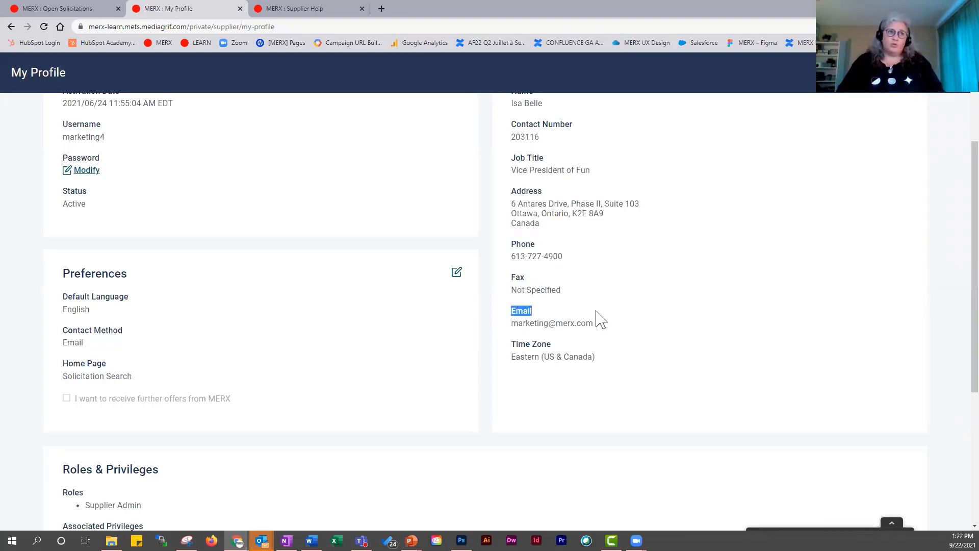
pyautogui.moveTo(601, 324); pyautogui.dragTo(515, 324)
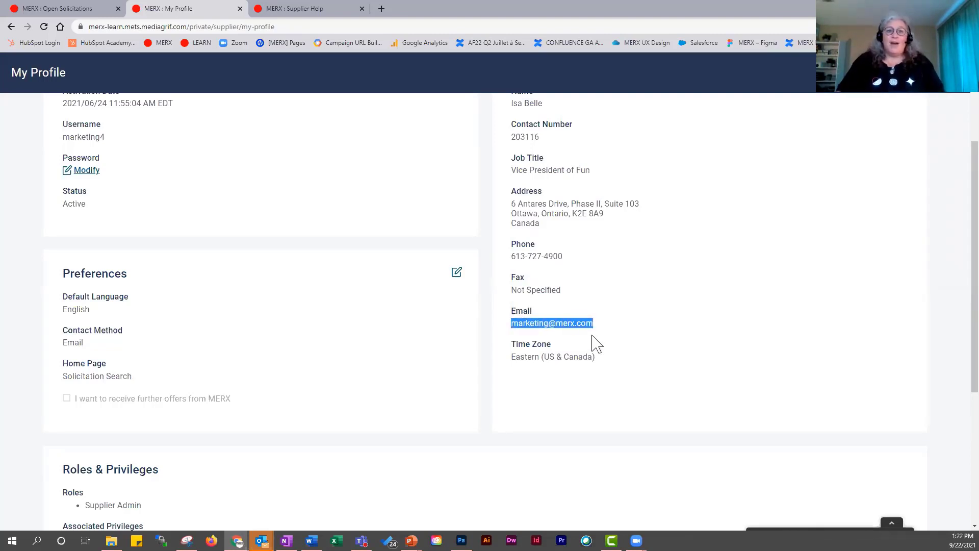
# Examine the Roles & Privileges section of the profile
pyautogui.scroll(-3, 408, 378)
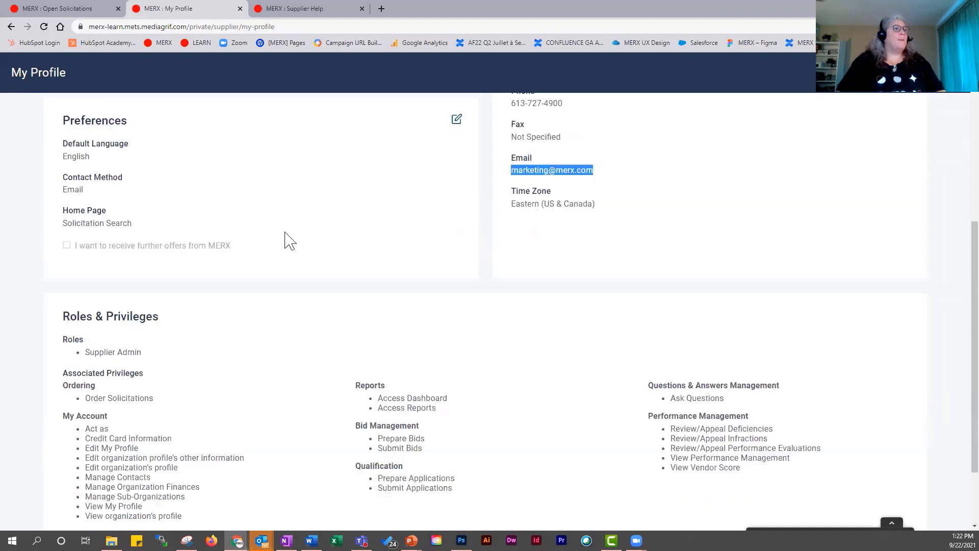
pyautogui.scroll(-2, 245, 269)
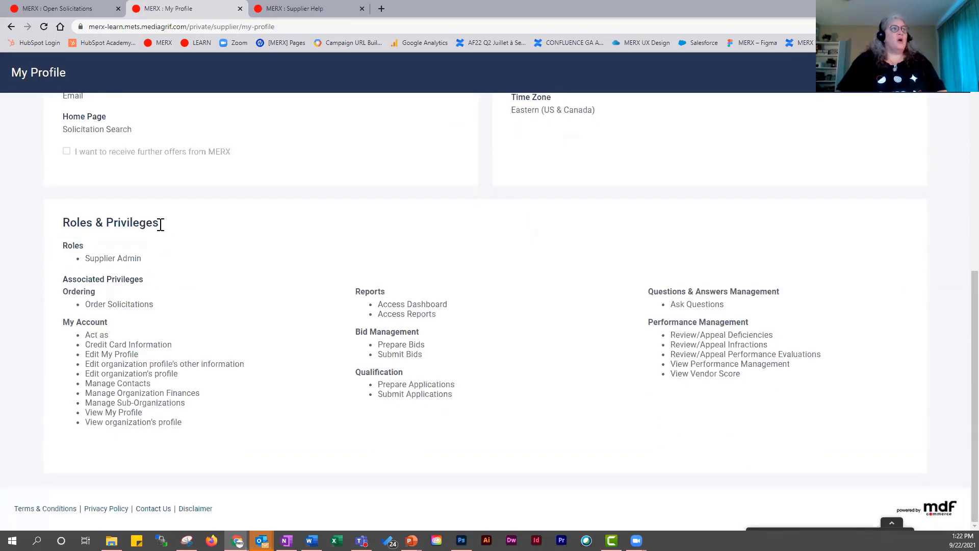
pyautogui.tripleClick(46, 226)
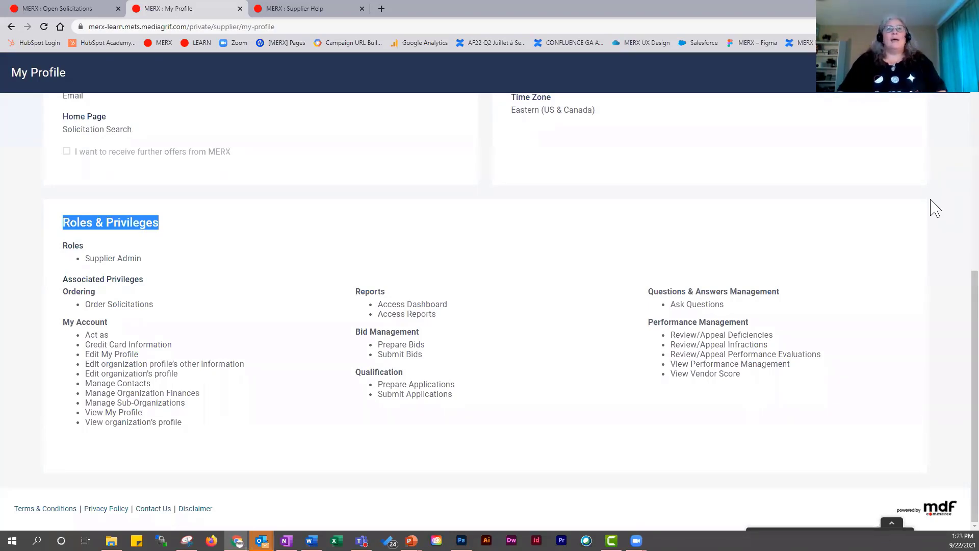
# Open the organization's Contacts list and start adding a contact
pyautogui.scroll(8, 935, 208)
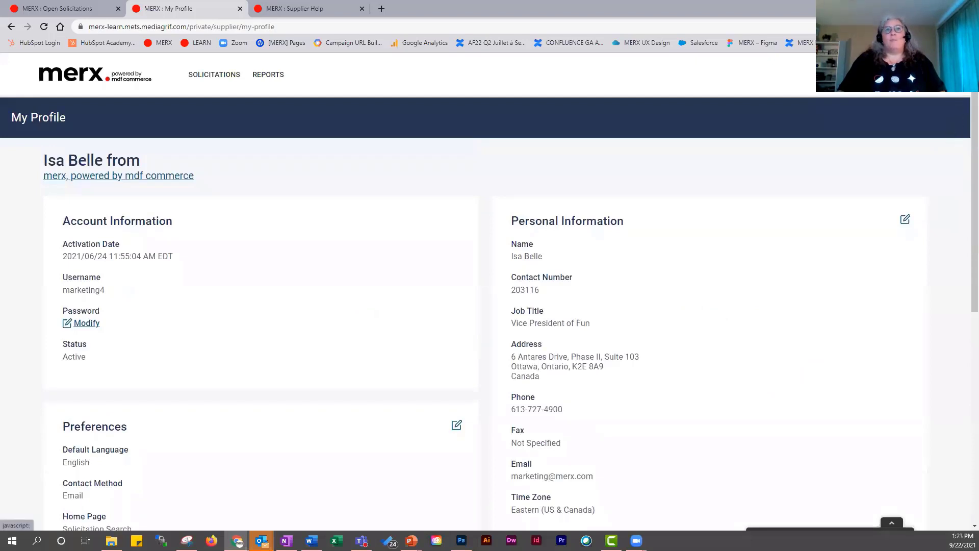
pyautogui.click(954, 86)
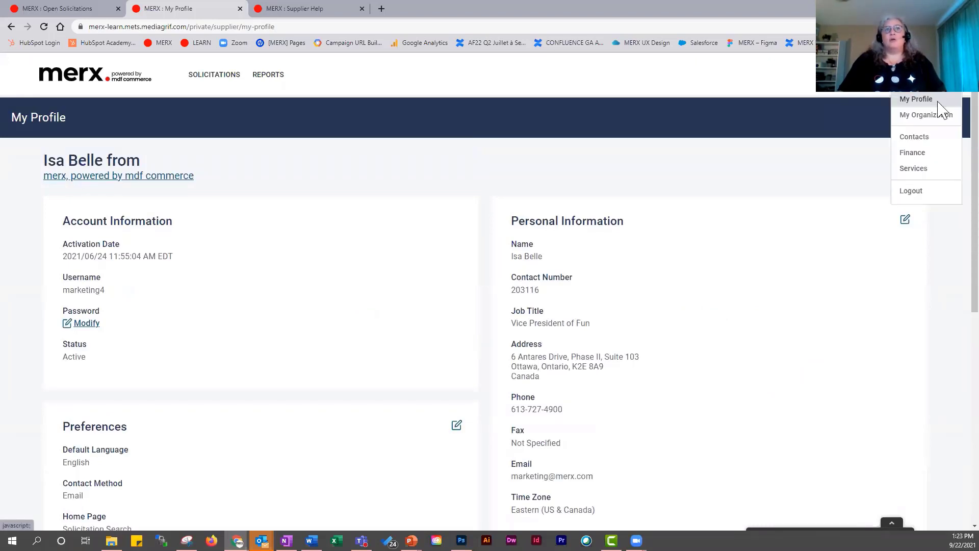
pyautogui.click(924, 143)
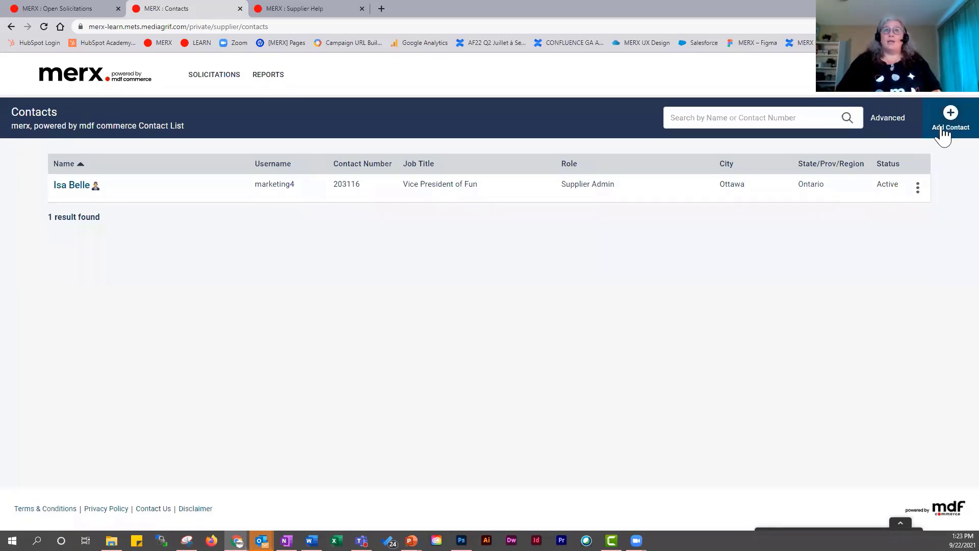
pyautogui.click(945, 128)
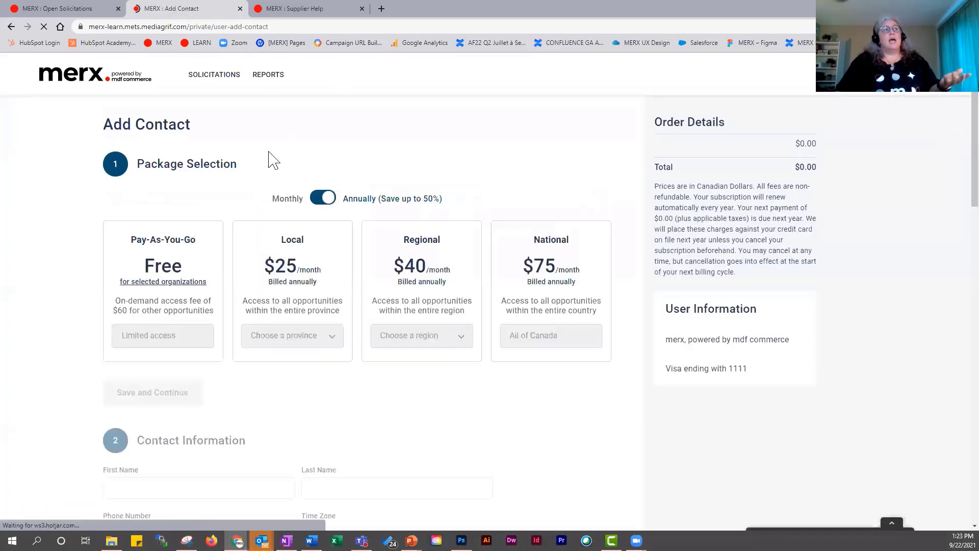
# Review the Add Contact form's package selection, contact information, and roles and privileges sections
pyautogui.scroll(-3, 454, 390)
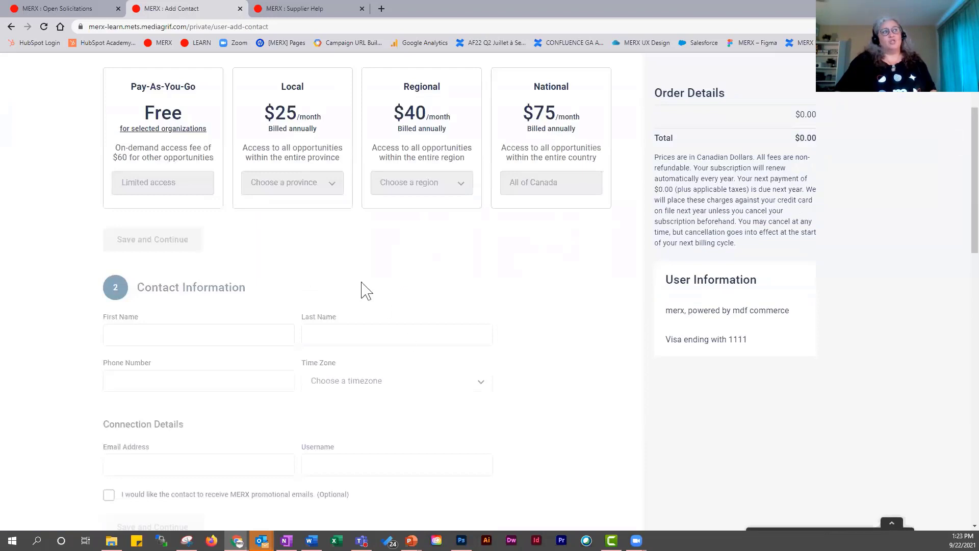
pyautogui.scroll(3, 236, 258)
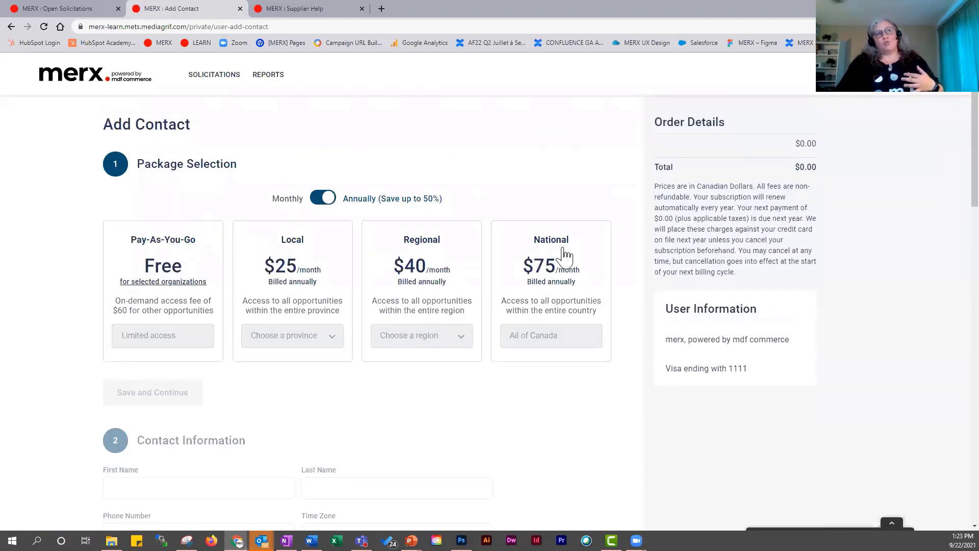
pyautogui.scroll(-6, 636, 329)
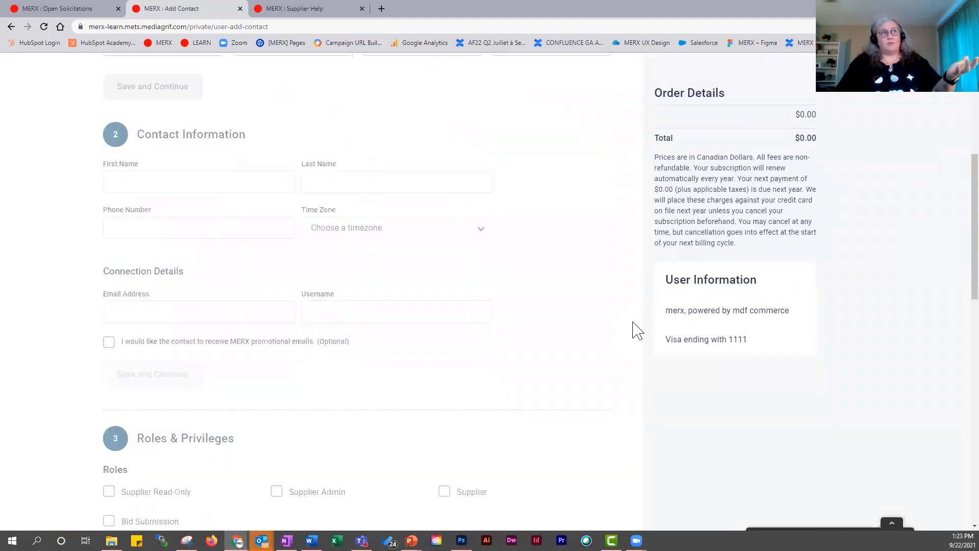
pyautogui.scroll(-3, 636, 329)
pyautogui.scroll(-3, 247, 205)
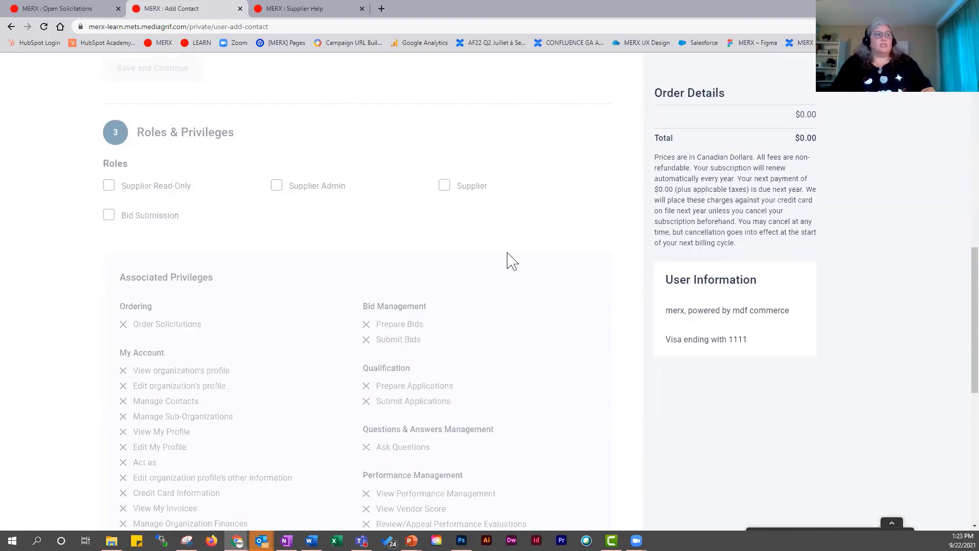
# Finish reviewing the Add Contact form's associated privileges and open the My Organization profile
pyautogui.scroll(-3, 318, 335)
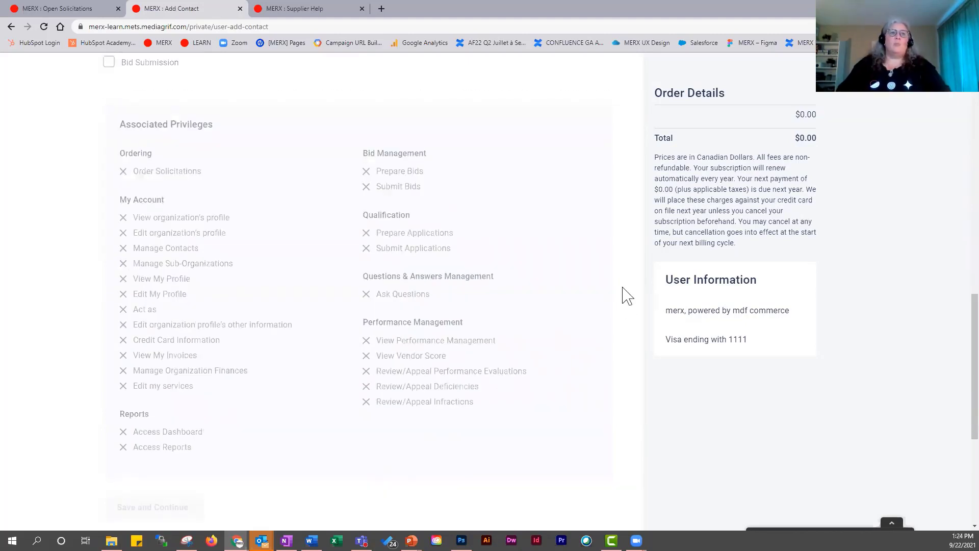
pyautogui.scroll(15, 628, 295)
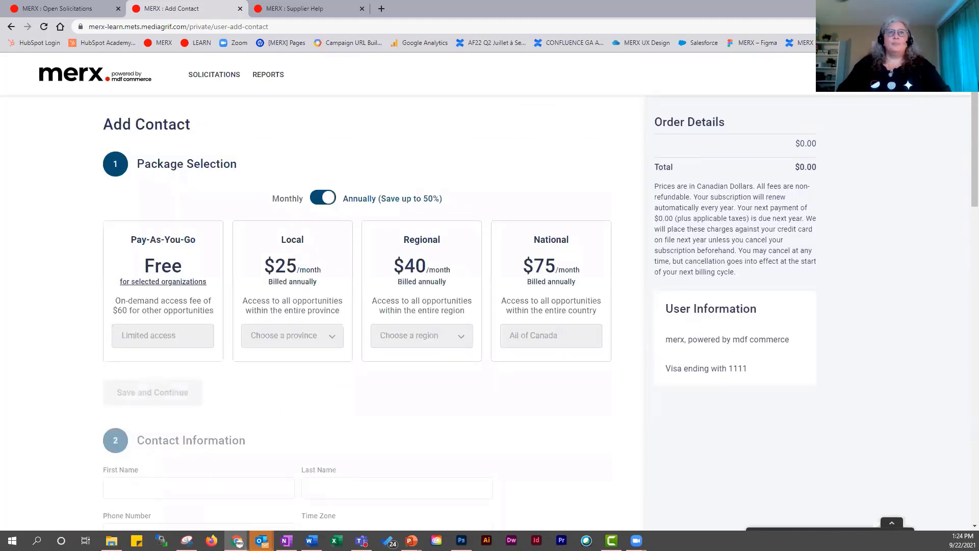
pyautogui.click(928, 74)
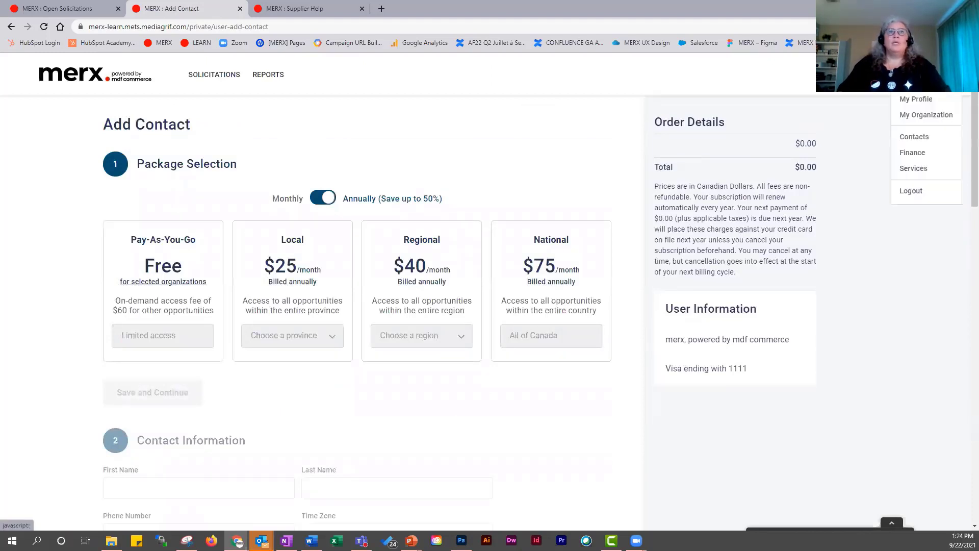
pyautogui.click(931, 116)
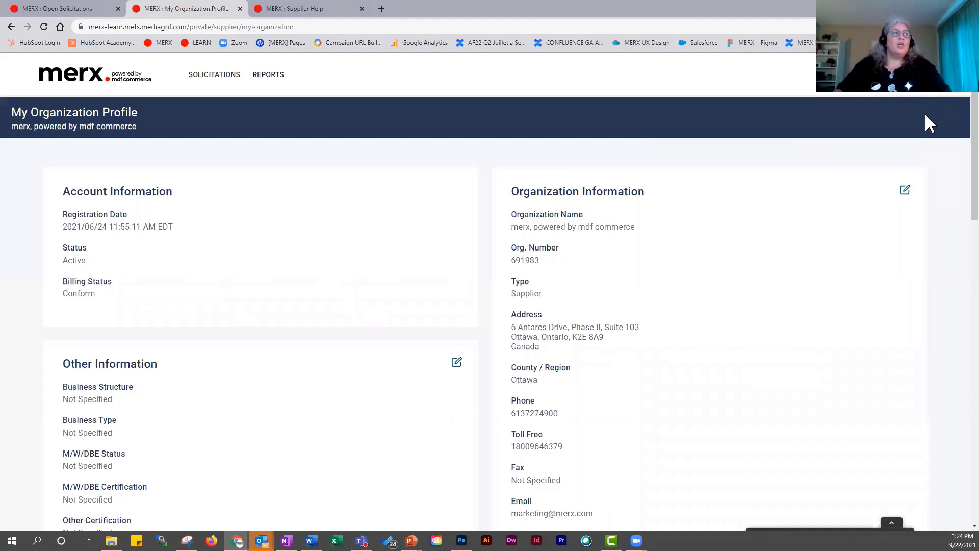
# Review the organization profile's Advertisement Information, Account Information and Organization Information sections
pyautogui.scroll(-4, 960, 151)
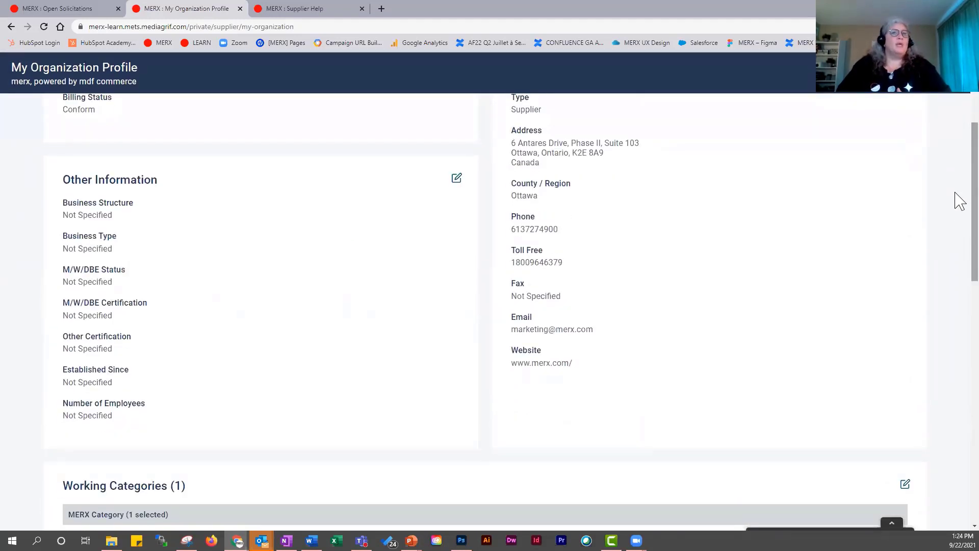
pyautogui.scroll(-10, 957, 204)
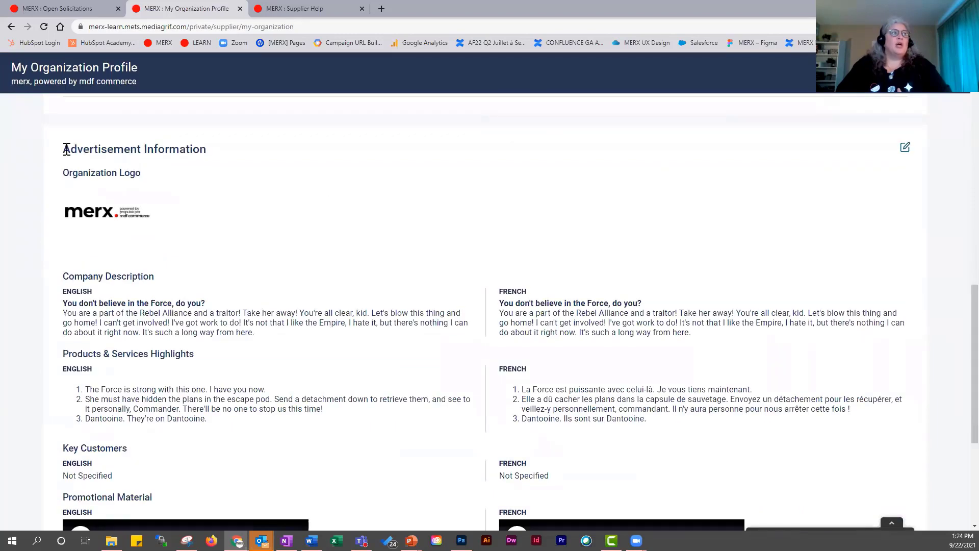
pyautogui.moveTo(64, 149); pyautogui.dragTo(201, 157)
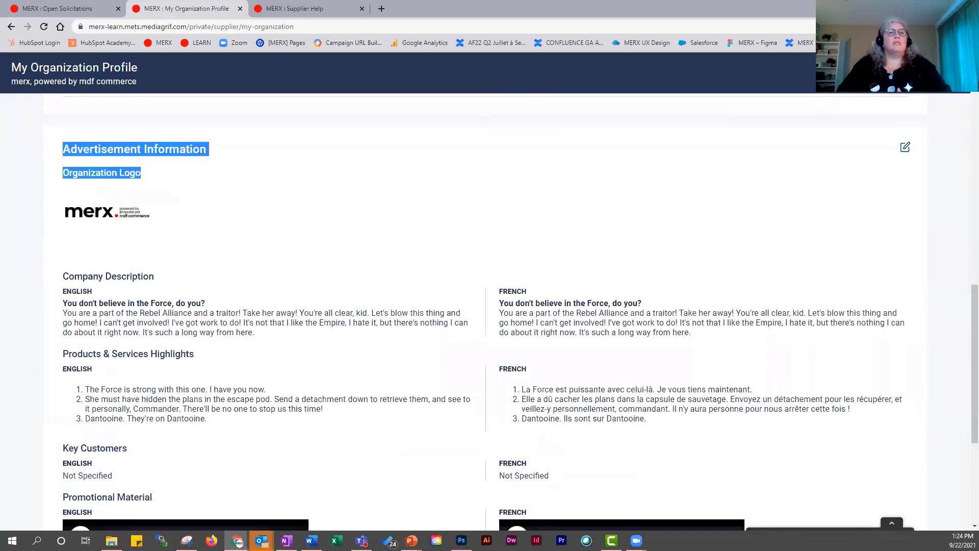
pyautogui.scroll(10, 955, 334)
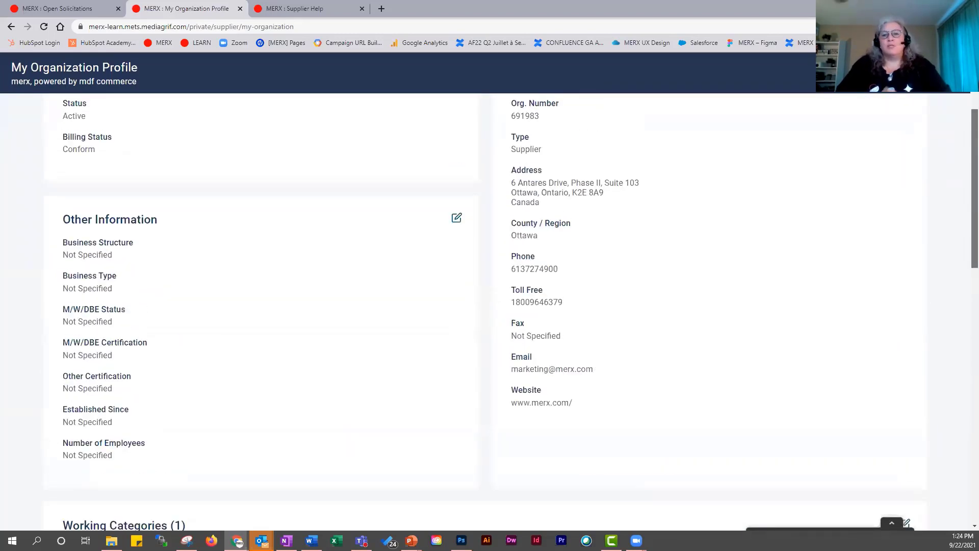
pyautogui.scroll(1, 490, 311)
pyautogui.scroll(2, 489, 311)
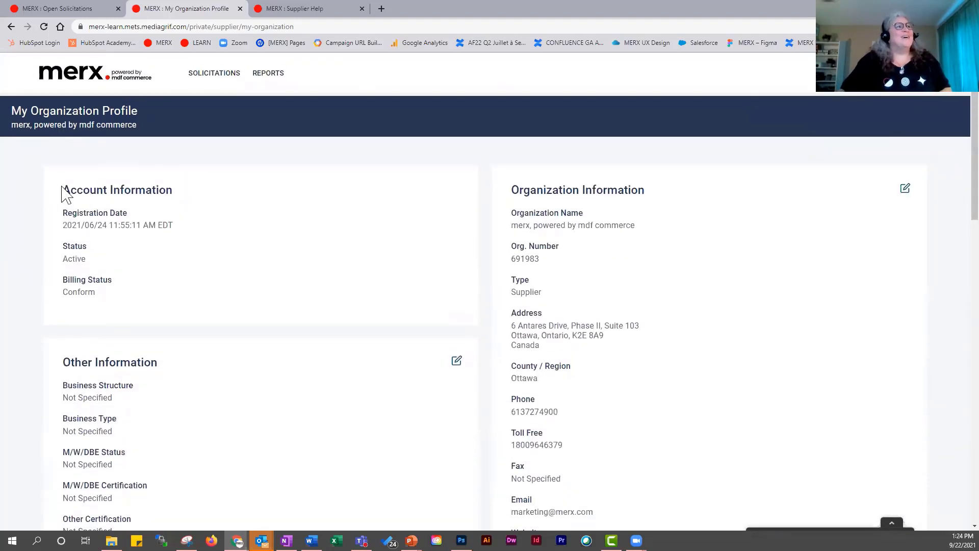
pyautogui.moveTo(62, 186); pyautogui.dragTo(199, 200)
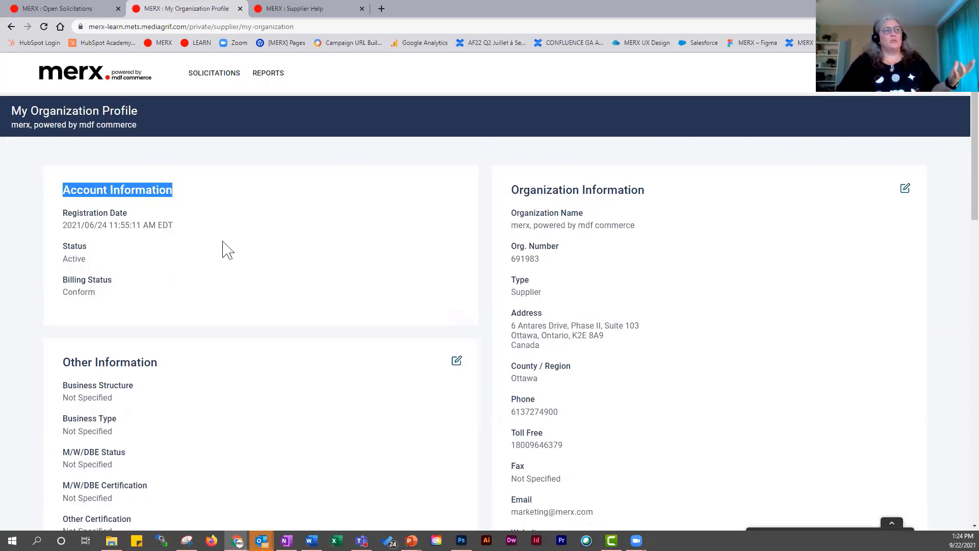
pyautogui.click(604, 190)
pyautogui.tripleClick(604, 191)
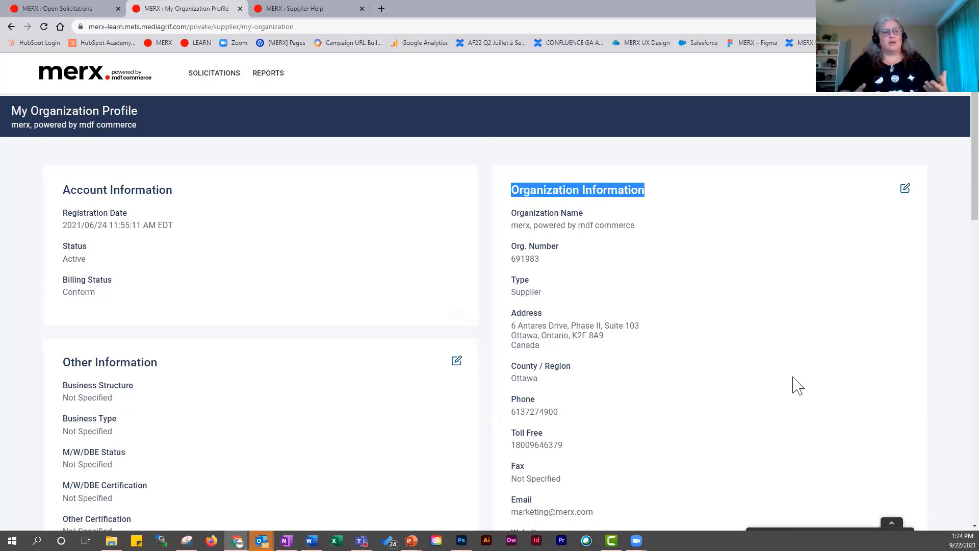
# Edit the organization's Other Information, selecting Private Corporation as business structure and Woman Owned as business type
pyautogui.scroll(-3, 798, 386)
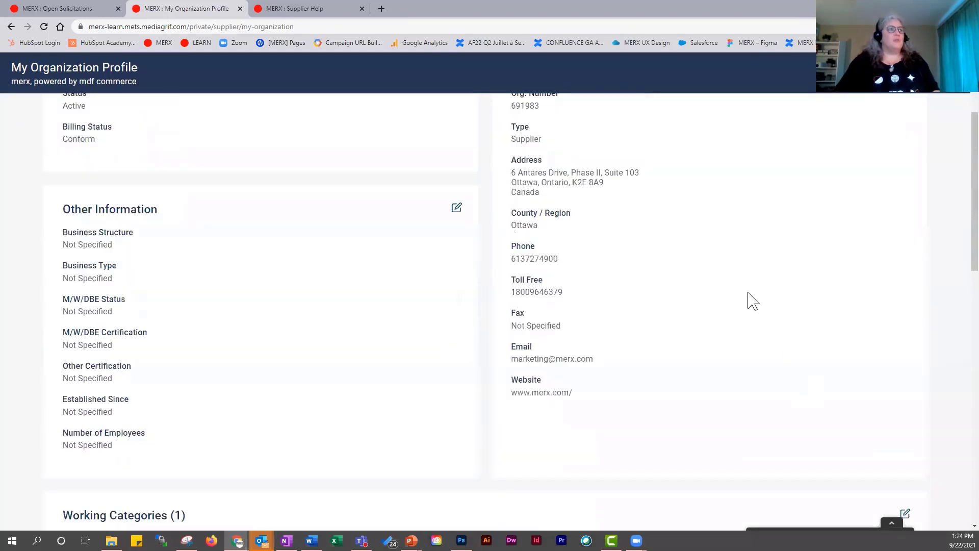
pyautogui.tripleClick(163, 208)
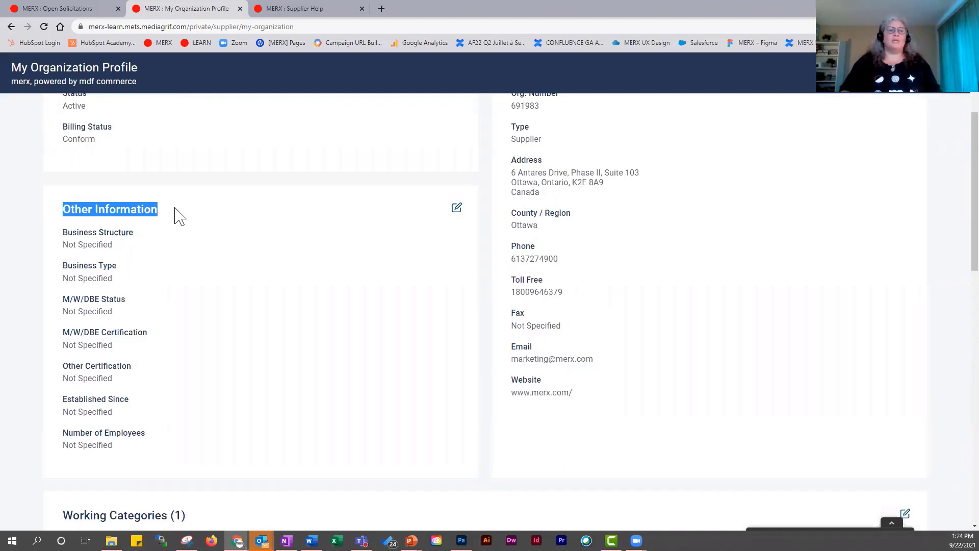
pyautogui.click(457, 207)
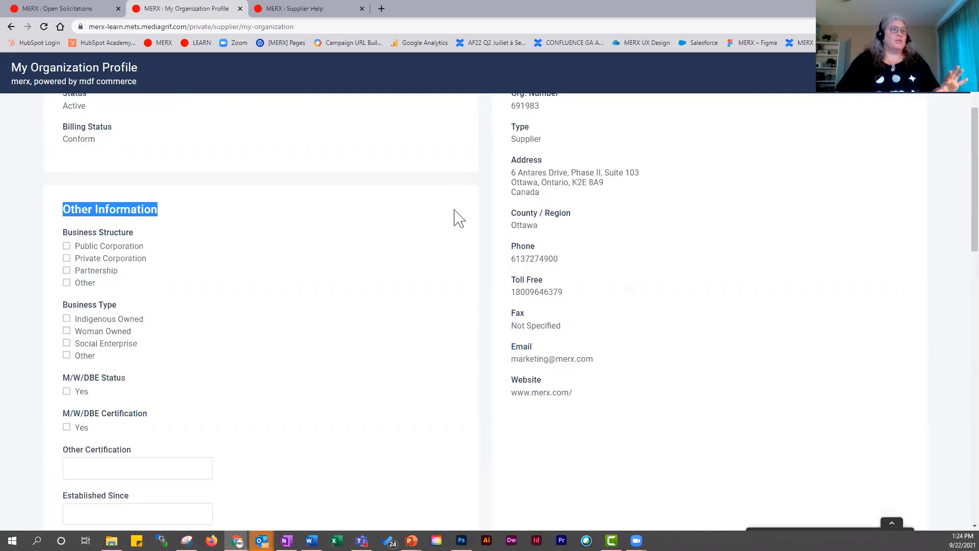
pyautogui.moveTo(64, 232); pyautogui.dragTo(139, 236)
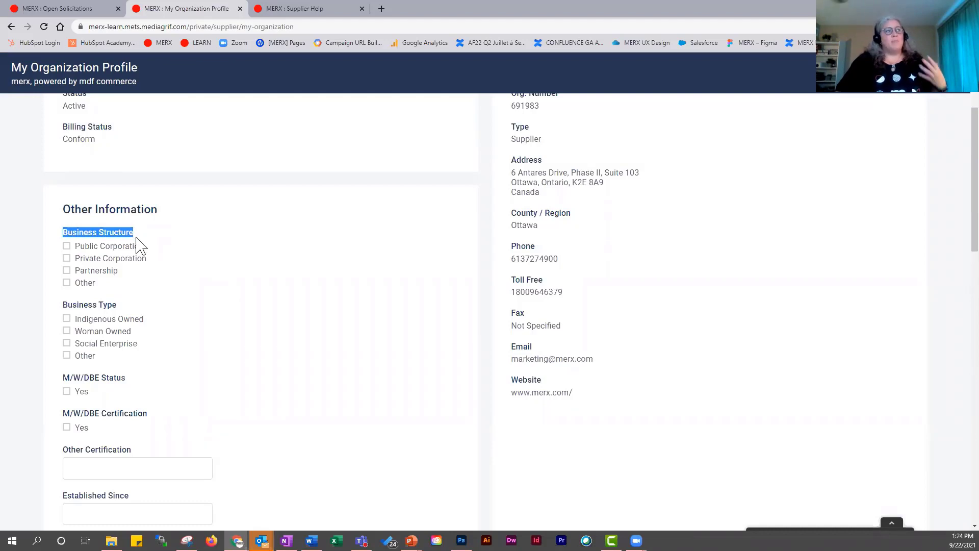
pyautogui.click(67, 259)
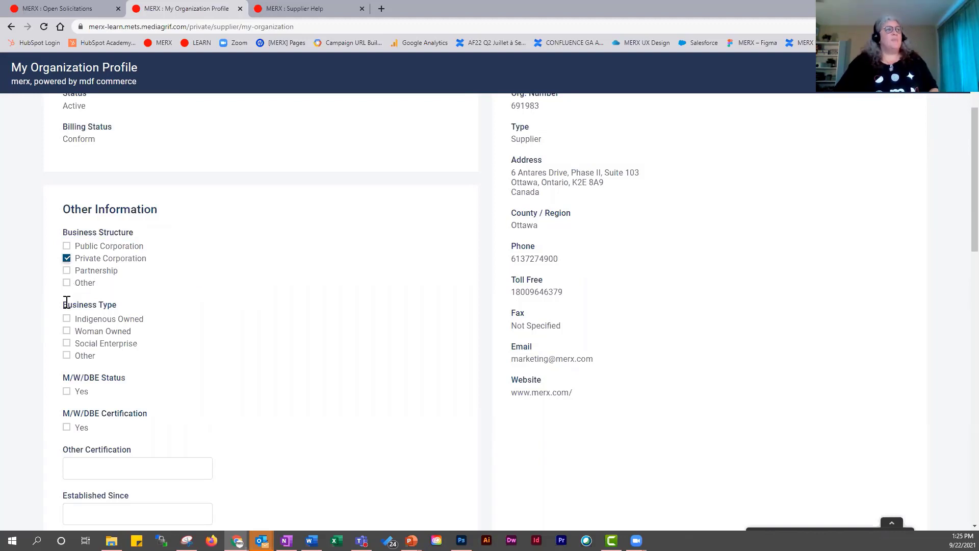
pyautogui.moveTo(67, 301); pyautogui.dragTo(116, 305)
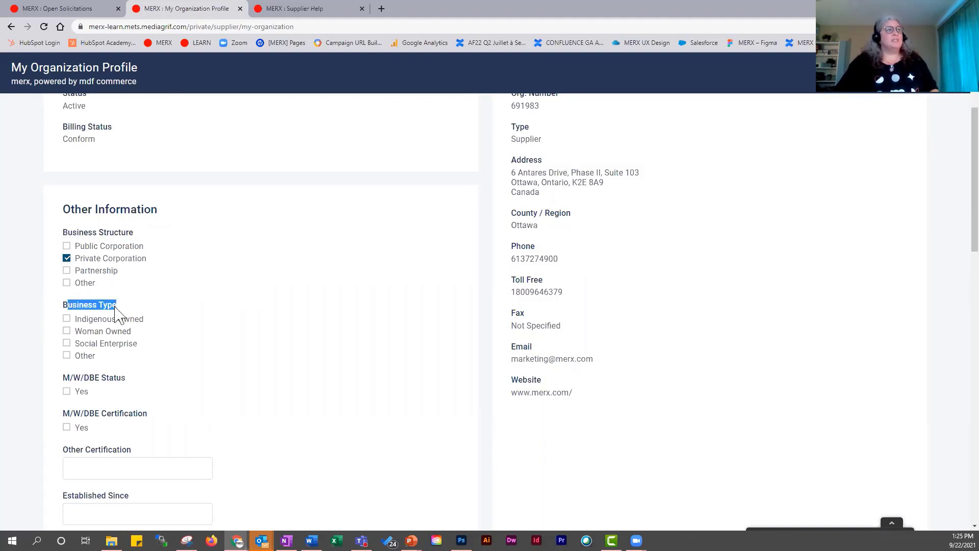
pyautogui.click(67, 332)
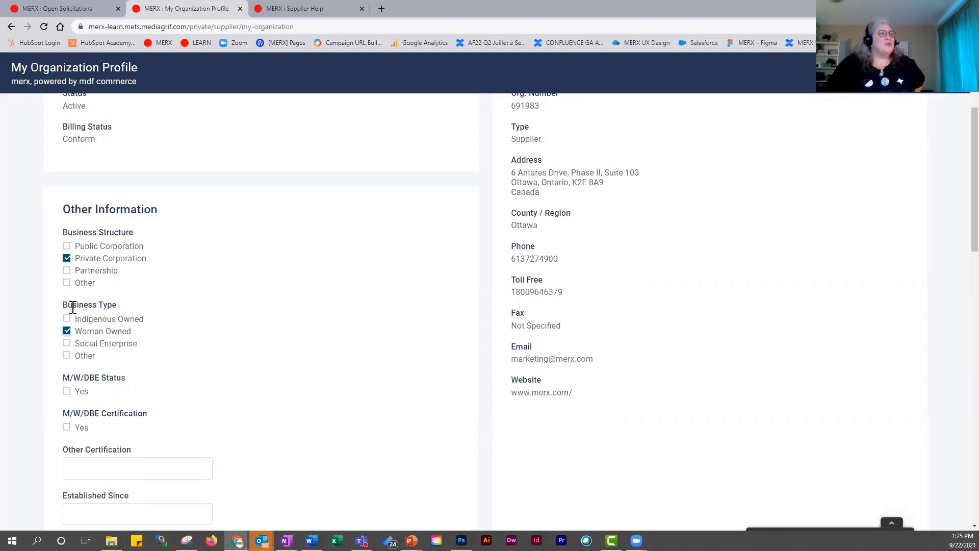
pyautogui.moveTo(73, 307); pyautogui.dragTo(121, 322)
pyautogui.click(116, 307)
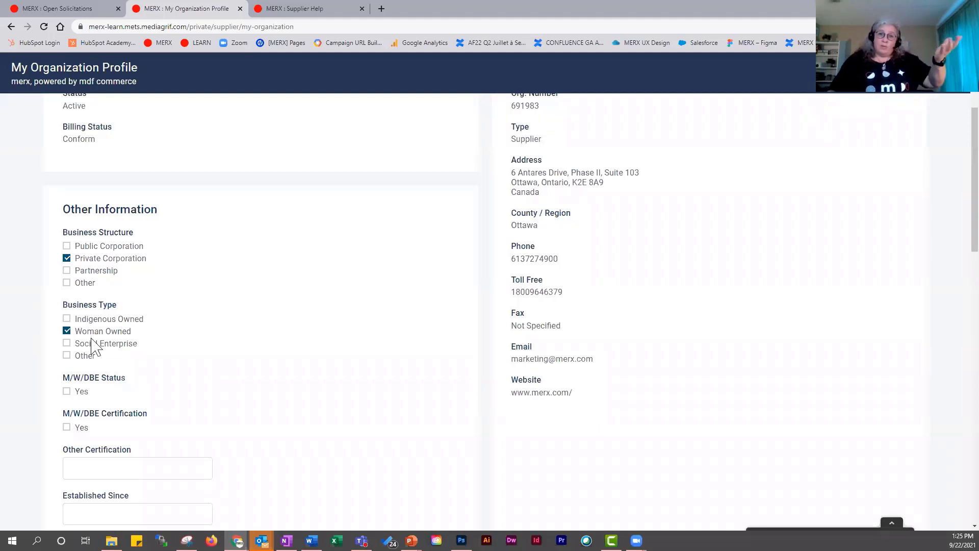
# Enter 2009 as the established year, choose Less than 10 employees, and save the Other Information section
pyautogui.scroll(-3, 191, 323)
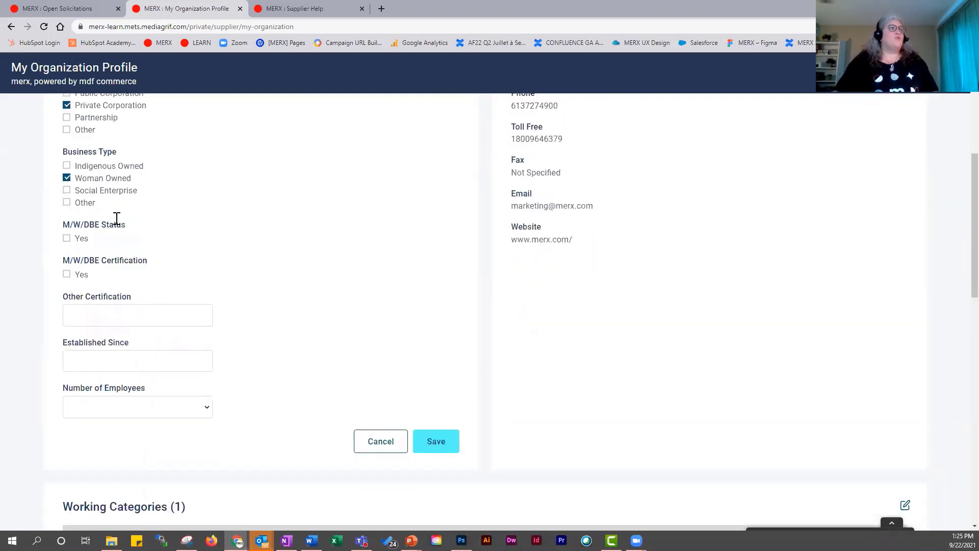
pyautogui.moveTo(127, 226); pyautogui.dragTo(64, 225)
pyautogui.doubleClick(103, 261)
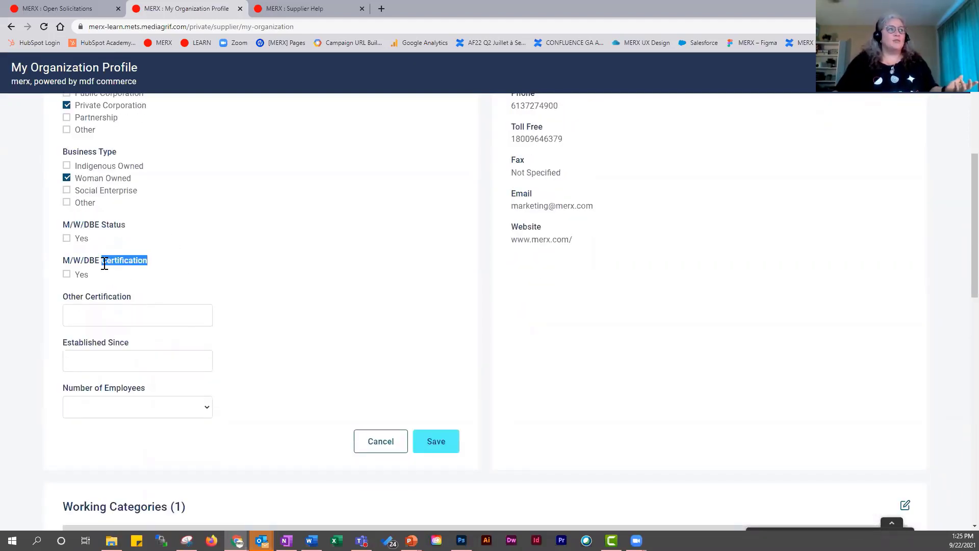
pyautogui.click(131, 311)
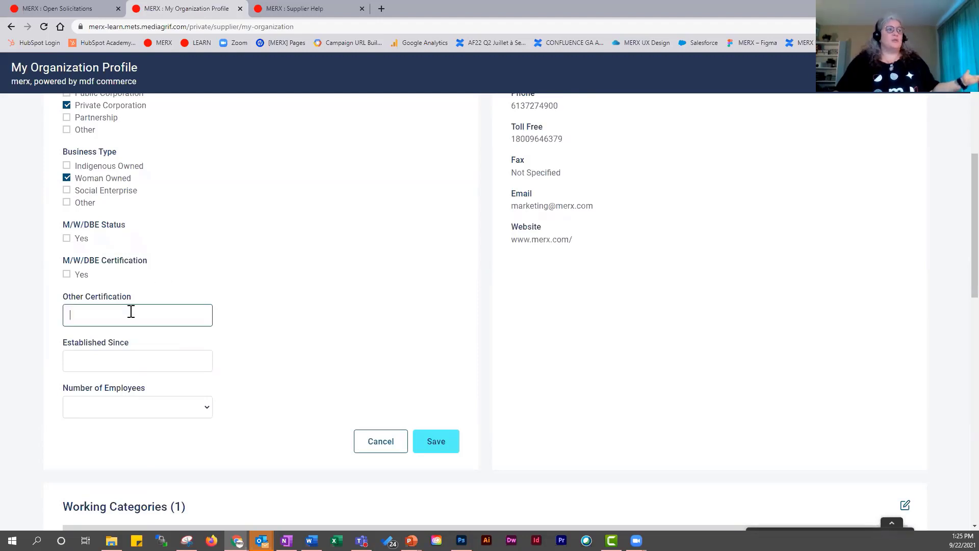
pyautogui.click(156, 359)
pyautogui.write('2')
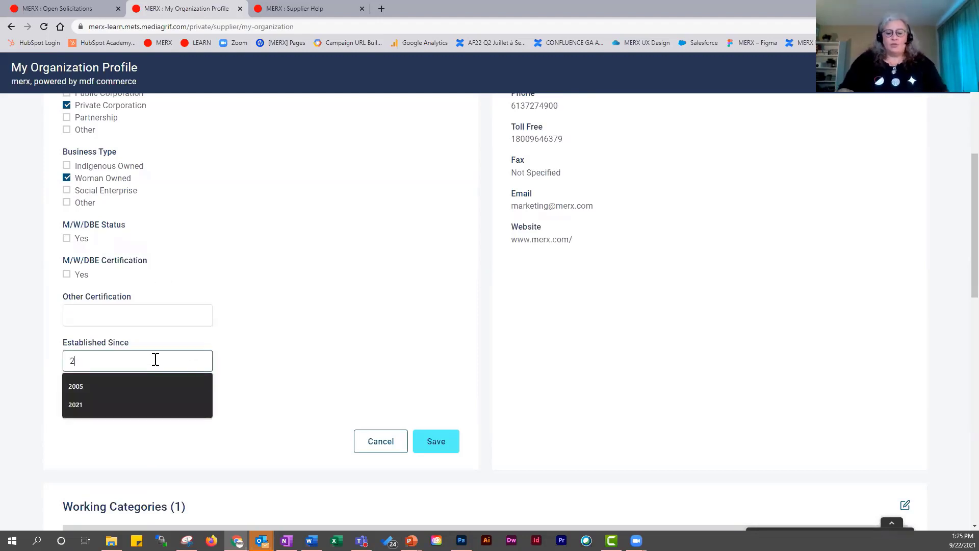
pyautogui.write('009')
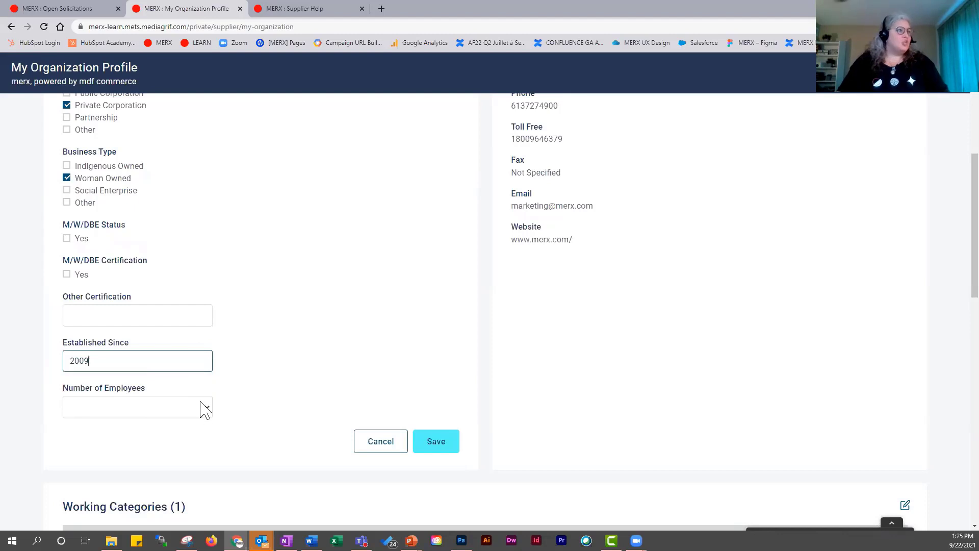
pyautogui.click(210, 408)
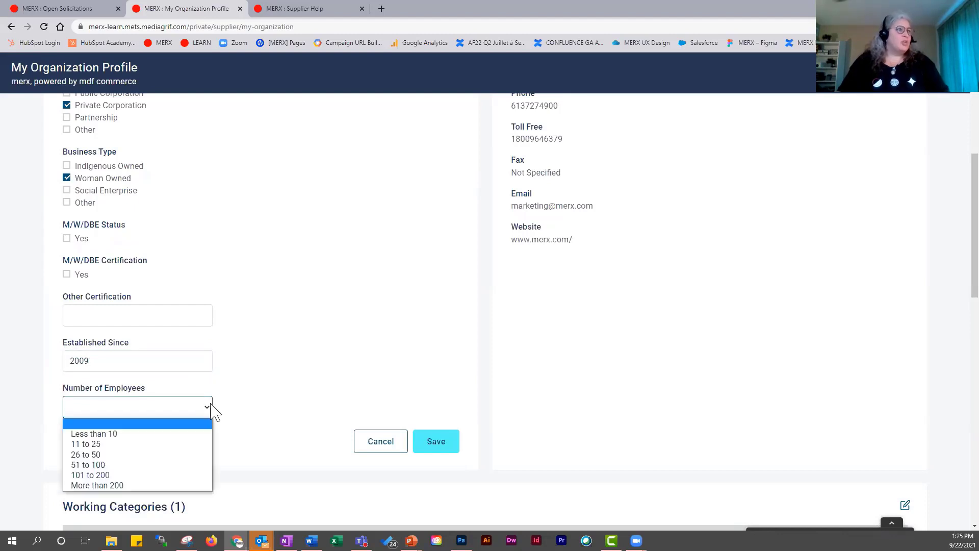
pyautogui.click(142, 434)
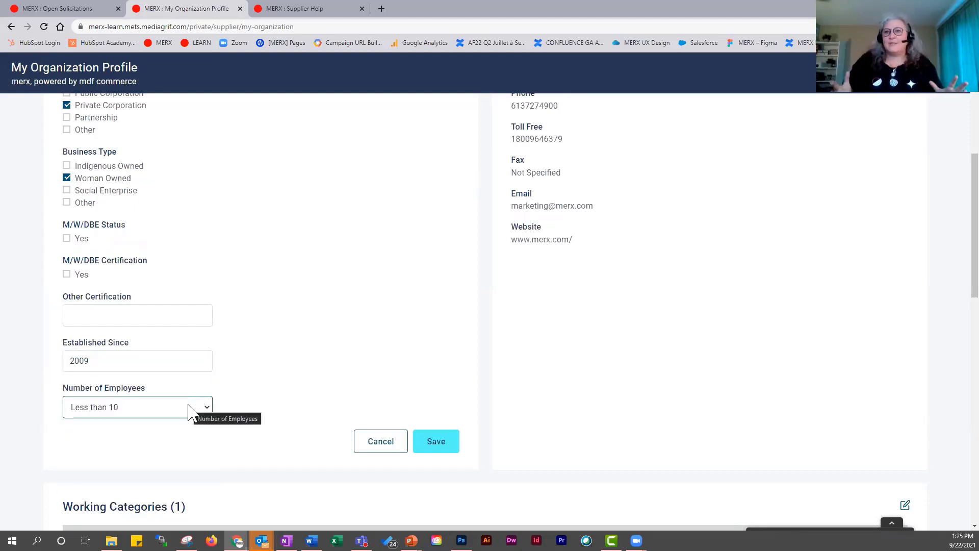
pyautogui.click(437, 448)
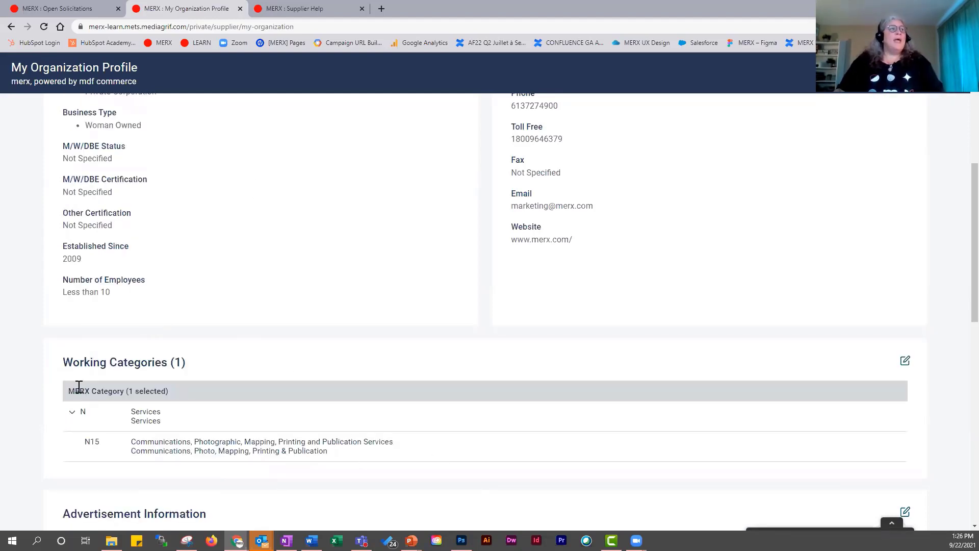
# Open the Working Categories for editing and collapse the MERX, GSIN and UNSPSC category lists
pyautogui.moveTo(67, 361); pyautogui.dragTo(191, 363)
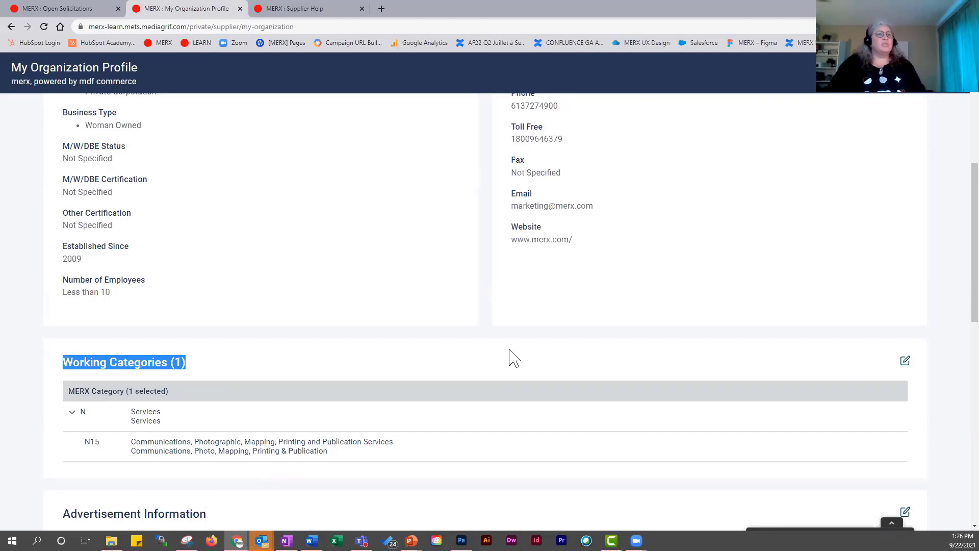
pyautogui.click(906, 362)
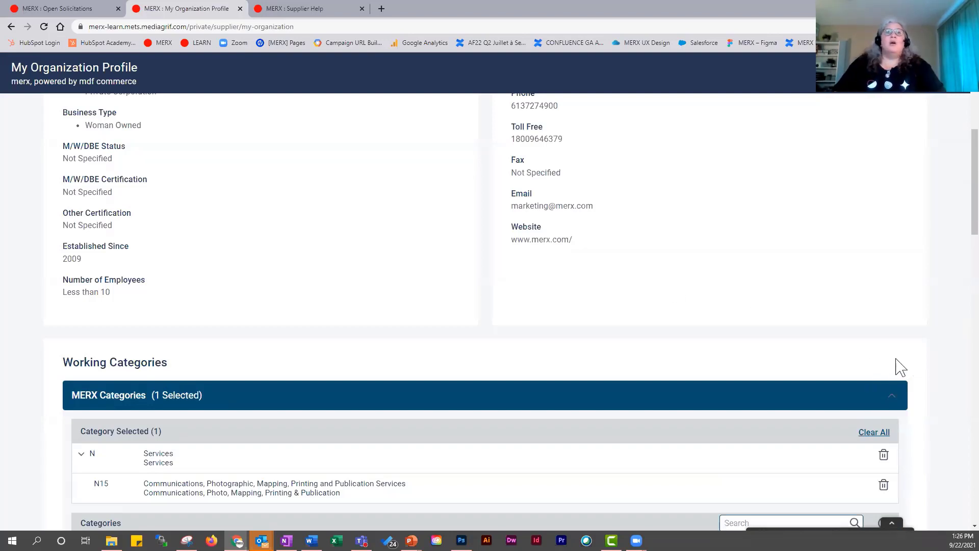
pyautogui.scroll(-3, 587, 222)
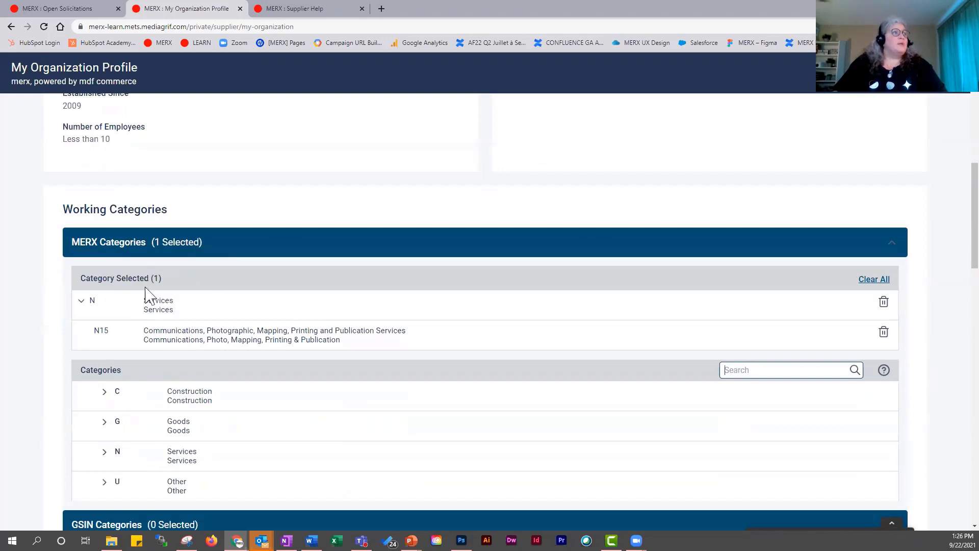
pyautogui.scroll(-3, 375, 333)
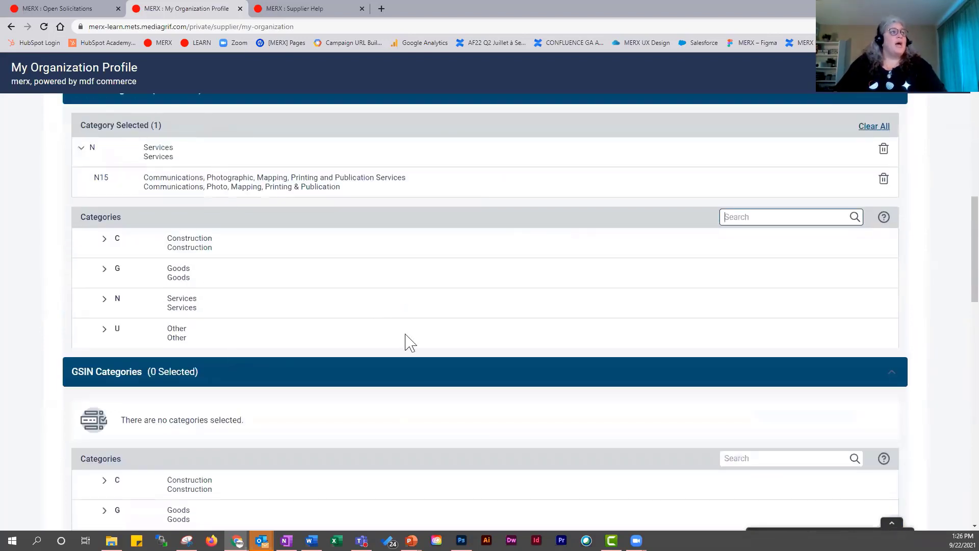
pyautogui.scroll(3, 872, 234)
pyautogui.click(894, 251)
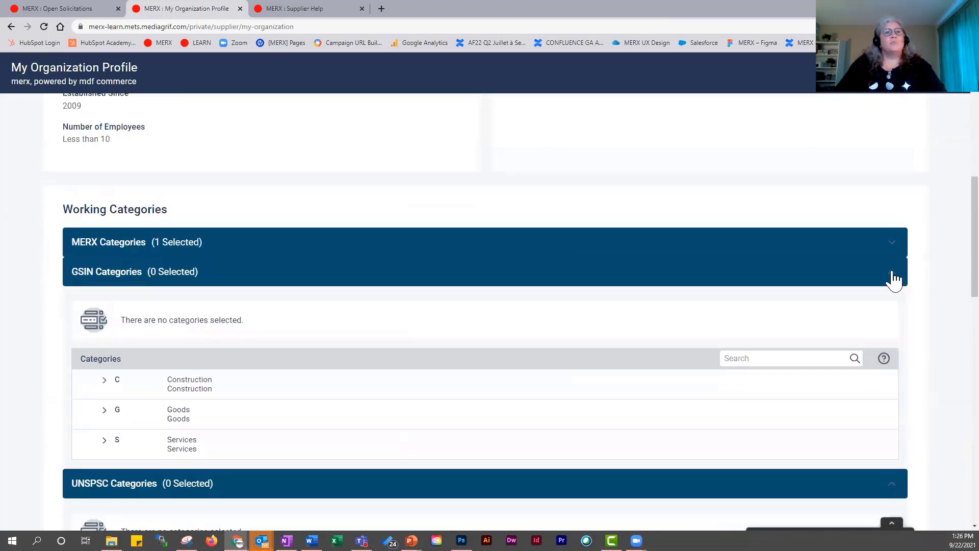
pyautogui.click(894, 275)
pyautogui.click(893, 303)
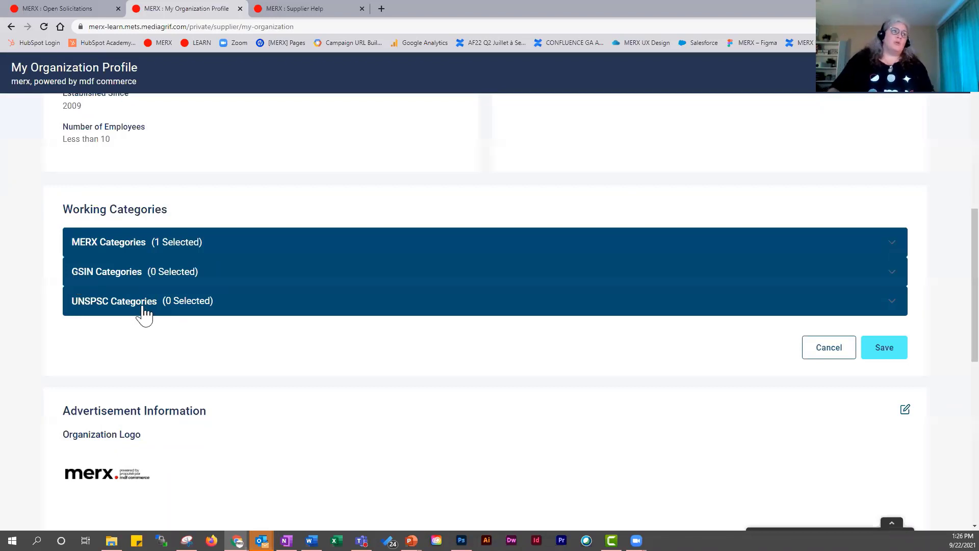
# Expand and browse the UNSPSC categories, and save the Working Categories section
pyautogui.click(896, 306)
pyautogui.scroll(-3, 258, 423)
pyautogui.scroll(-3, 936, 311)
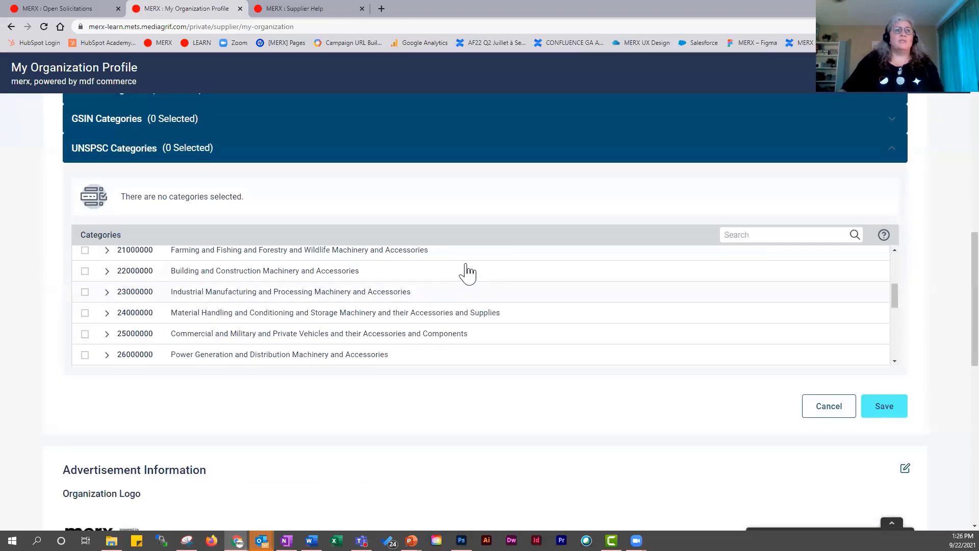
pyautogui.click(885, 410)
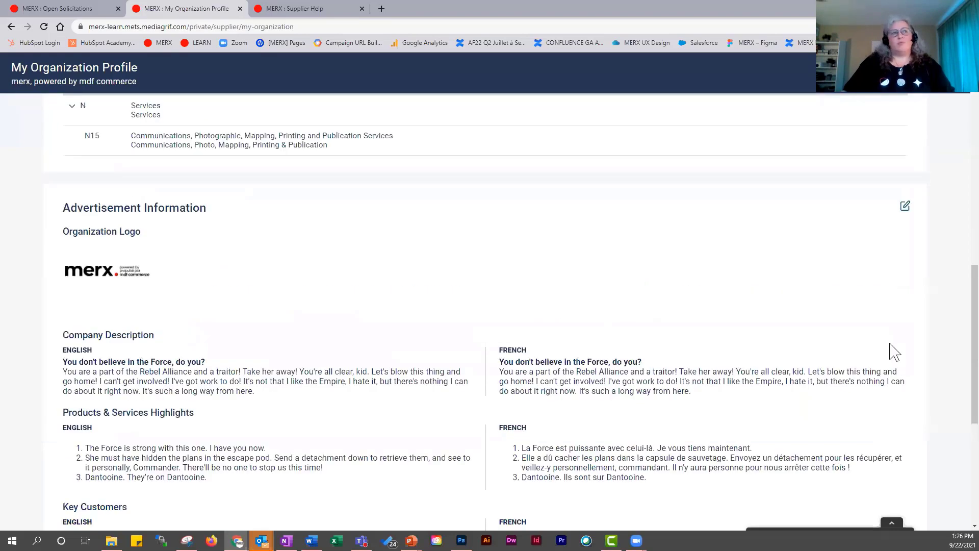
# Look over the Working Categories and Advertisement Information sections, and open the form for adding a contact to the organization
pyautogui.scroll(3, 956, 209)
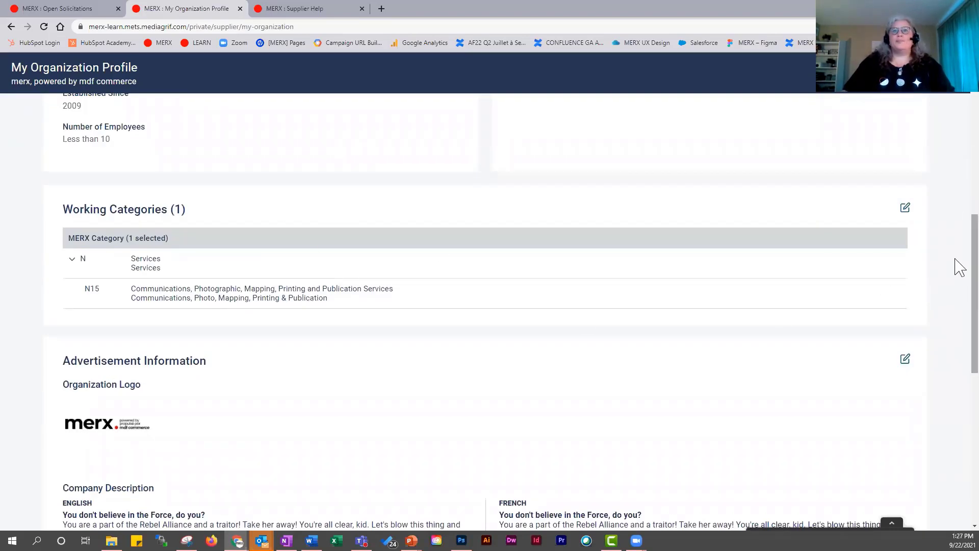
pyautogui.scroll(-2, 959, 276)
pyautogui.scroll(-2, 959, 275)
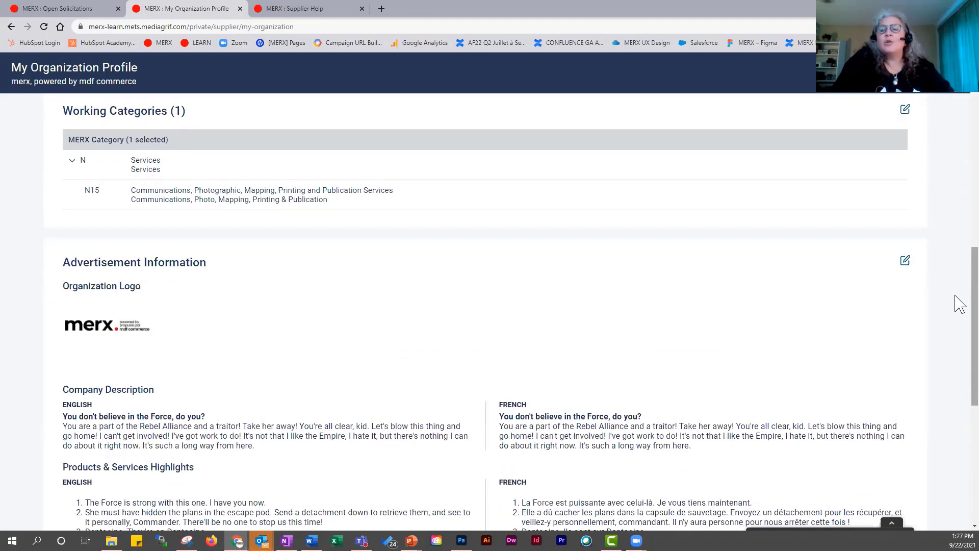
pyautogui.scroll(15, 958, 250)
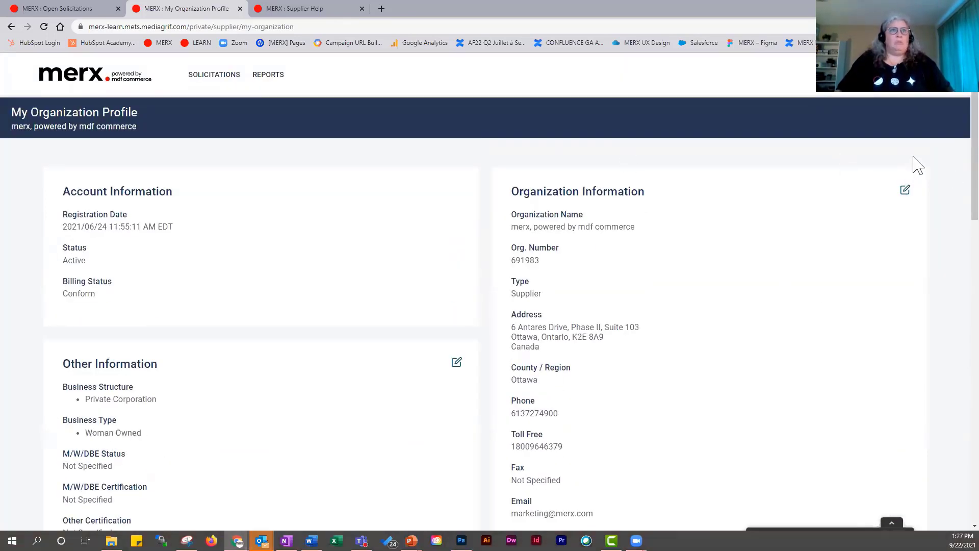
pyautogui.click(912, 82)
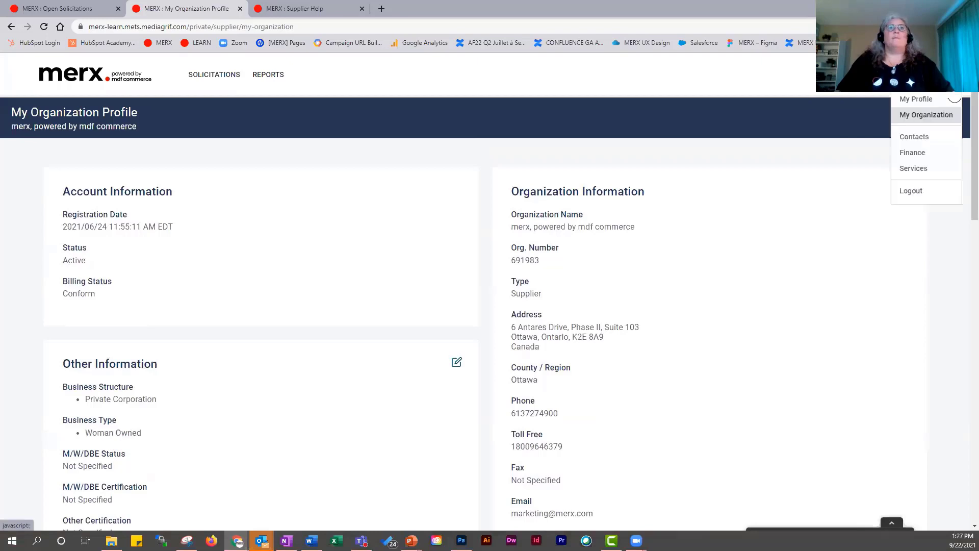
pyautogui.click(944, 138)
pyautogui.click(952, 120)
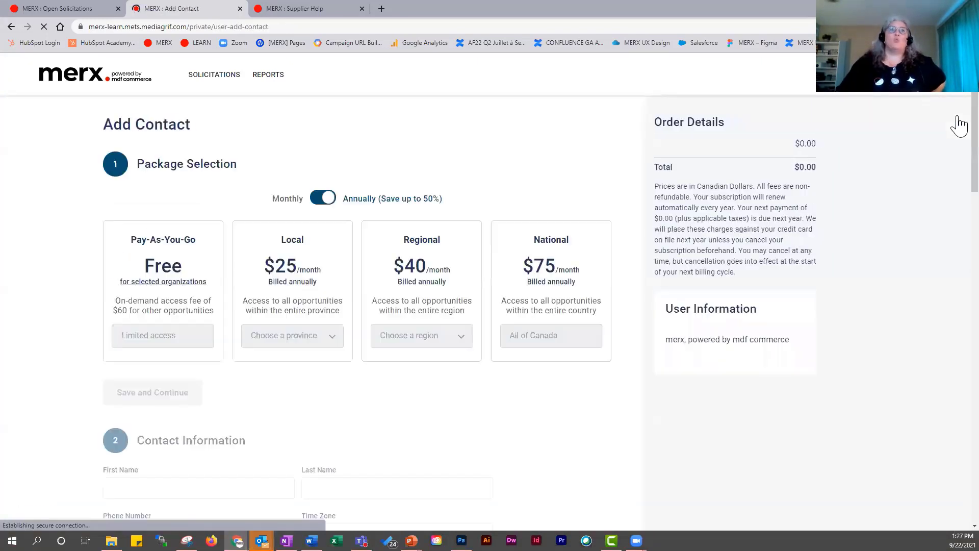
# Select the free Pay-As-You-Go package, continue, and review the contact information fields and the roles and privileges
pyautogui.click(154, 320)
pyautogui.click(166, 398)
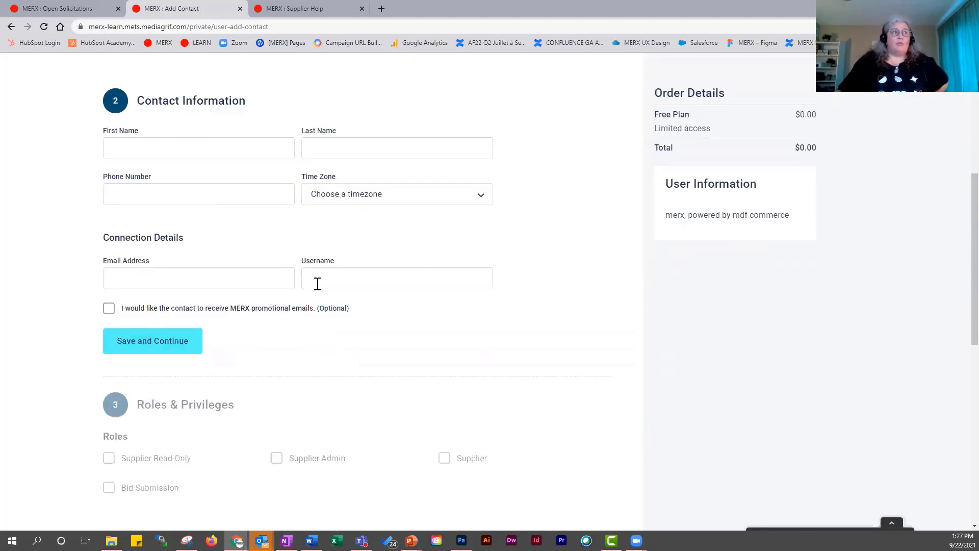
pyautogui.scroll(-1, 388, 354)
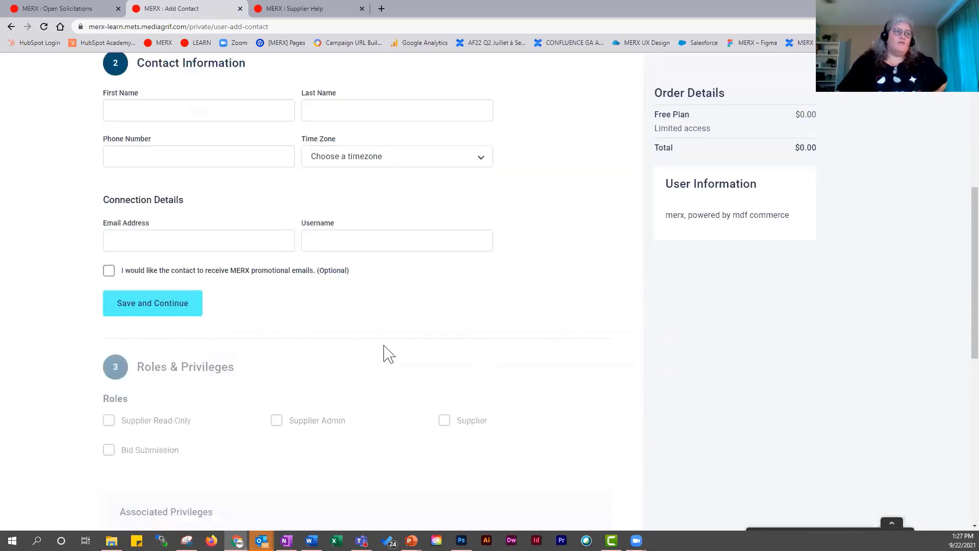
pyautogui.scroll(-3, 388, 354)
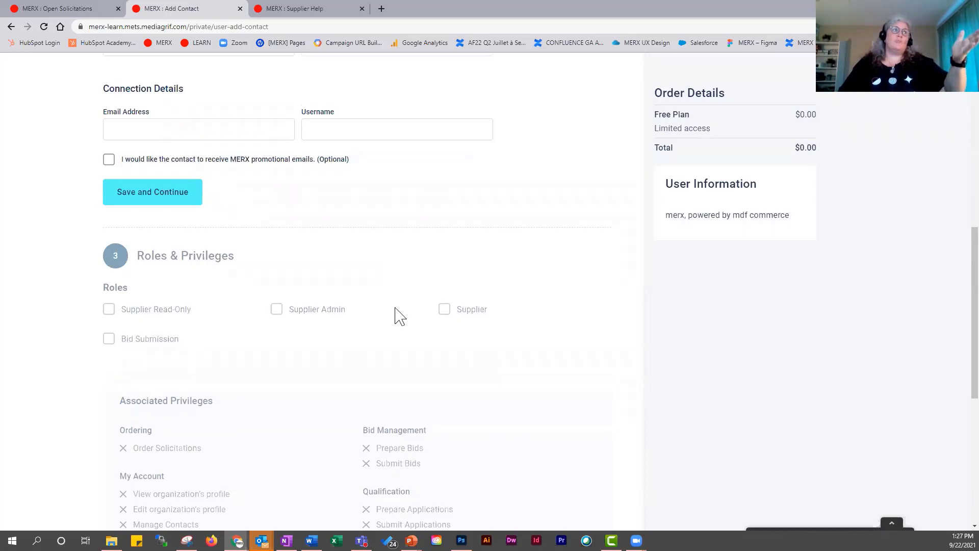
pyautogui.scroll(10, 395, 315)
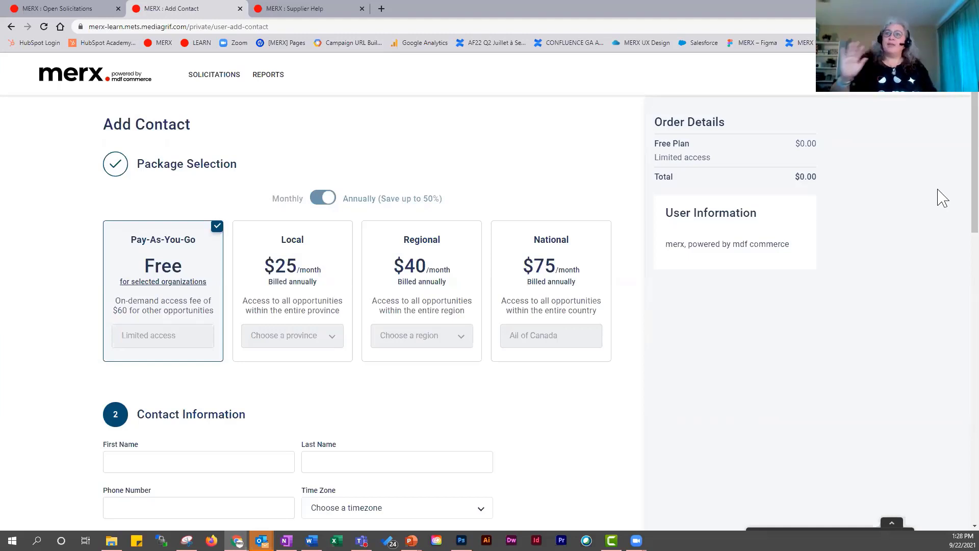
# Return to the organization profile and review the Advertisement Information section with its organization logo
pyautogui.click(949, 76)
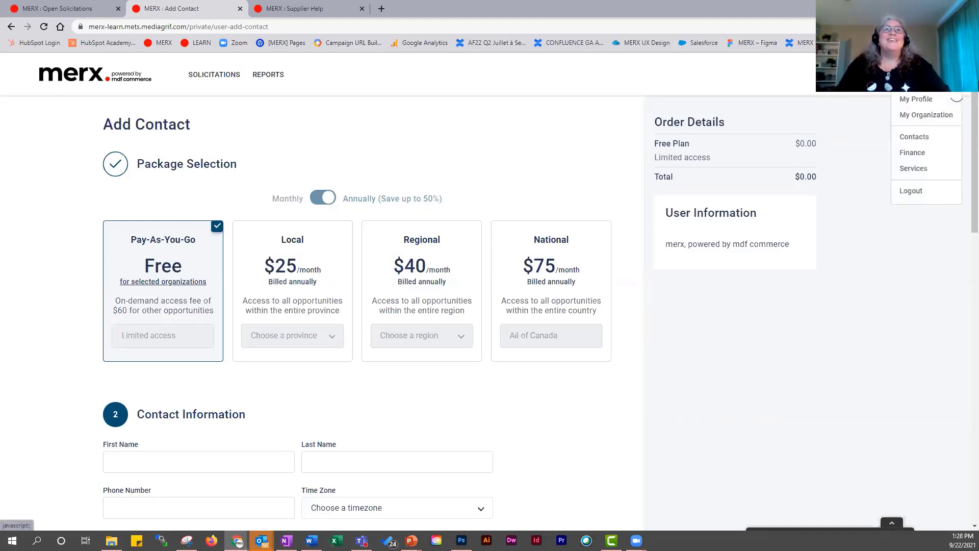
pyautogui.click(944, 122)
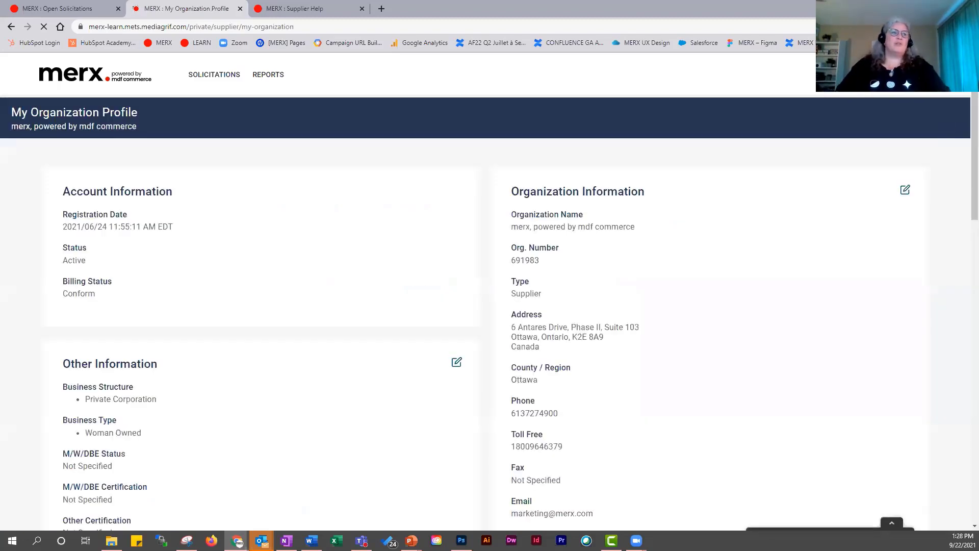
pyautogui.scroll(-10, 485, 332)
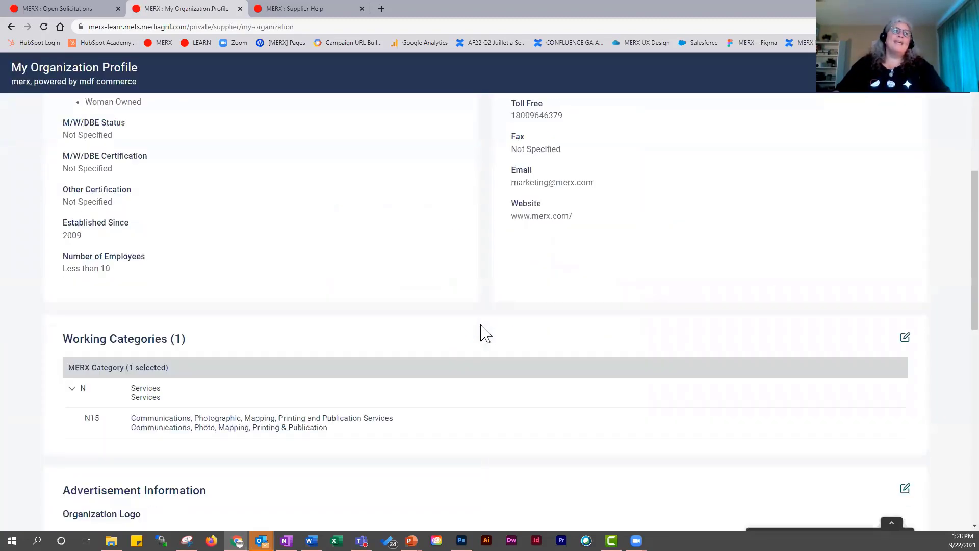
pyautogui.moveTo(61, 208); pyautogui.dragTo(225, 219)
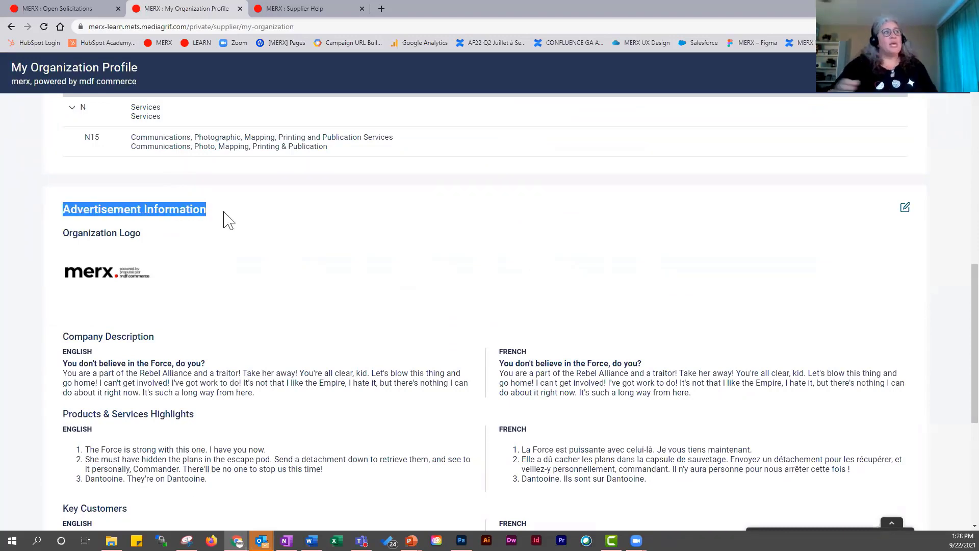
pyautogui.moveTo(61, 229); pyautogui.dragTo(150, 237)
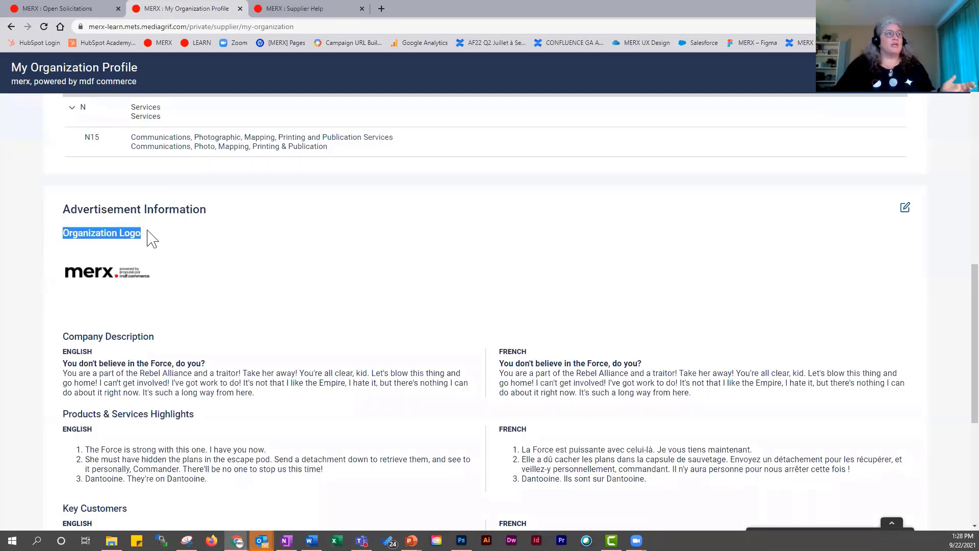
pyautogui.click(97, 281)
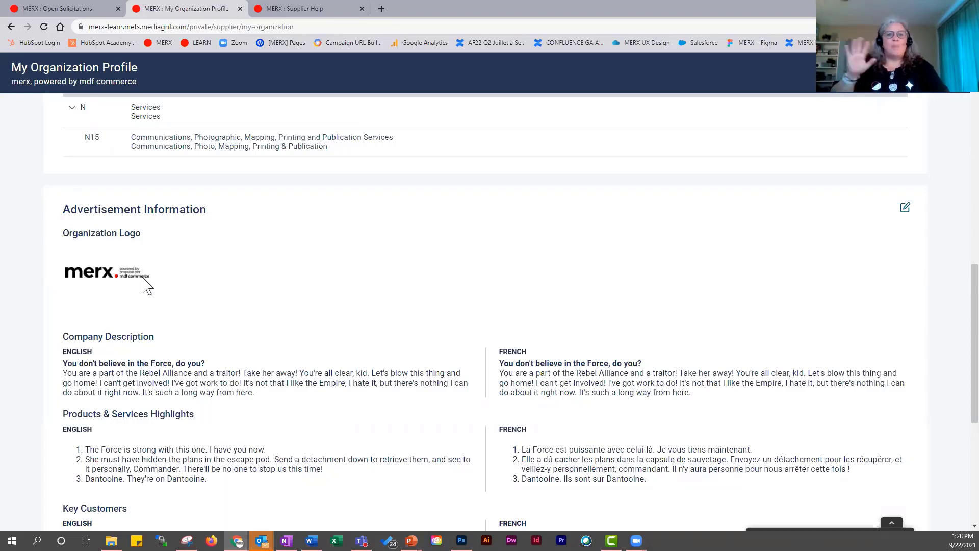
# Review the Company Description, Products & Services Highlights, Key Customers and Promotional Material in the organization profile
pyautogui.scroll(-3, 147, 285)
pyautogui.moveTo(62, 183); pyautogui.dragTo(173, 197)
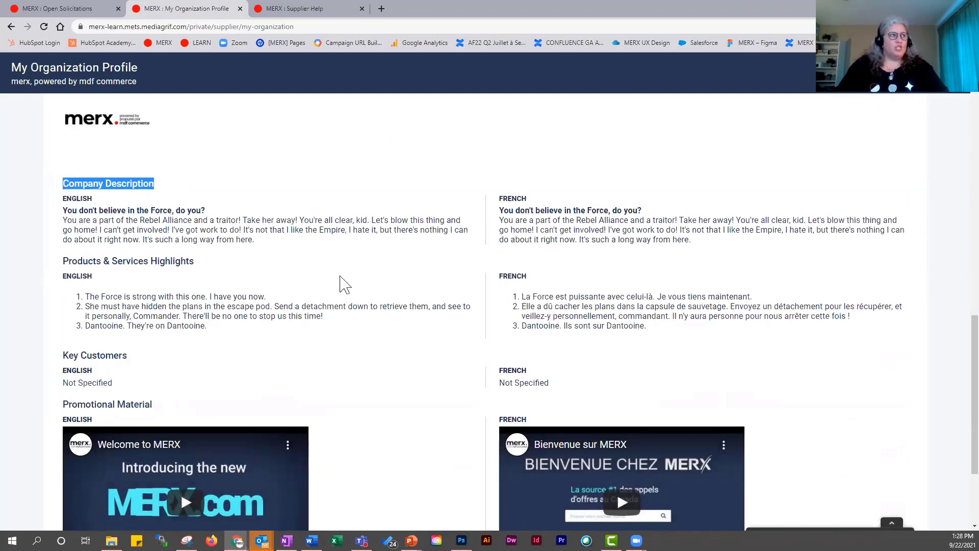
pyautogui.moveTo(195, 261); pyautogui.dragTo(46, 269)
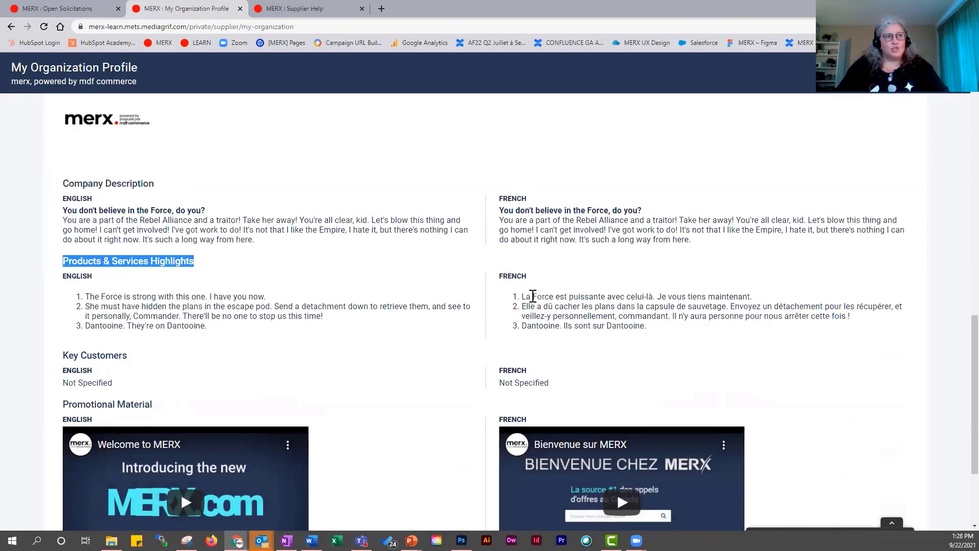
pyautogui.moveTo(119, 356); pyautogui.dragTo(45, 356)
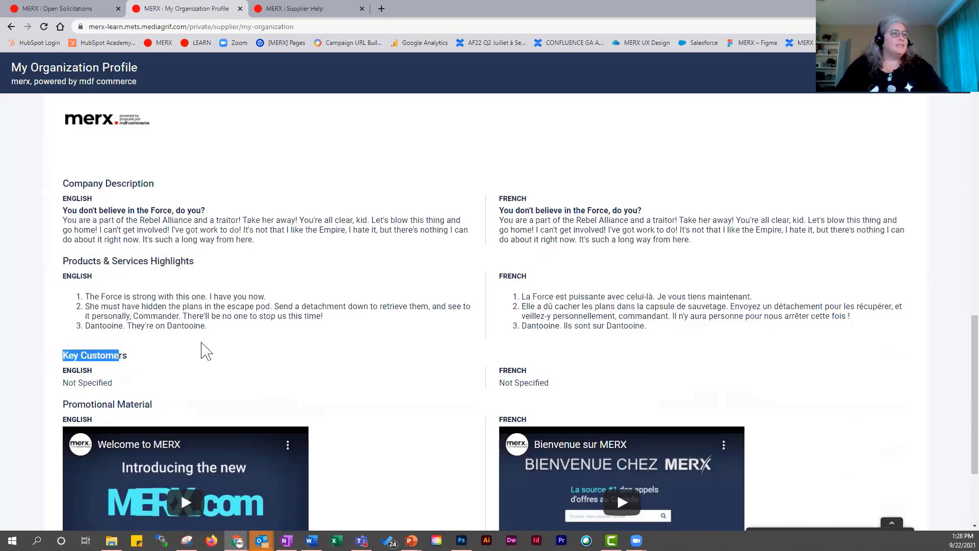
pyautogui.scroll(-3, 204, 350)
pyautogui.moveTo(155, 262); pyautogui.dragTo(51, 259)
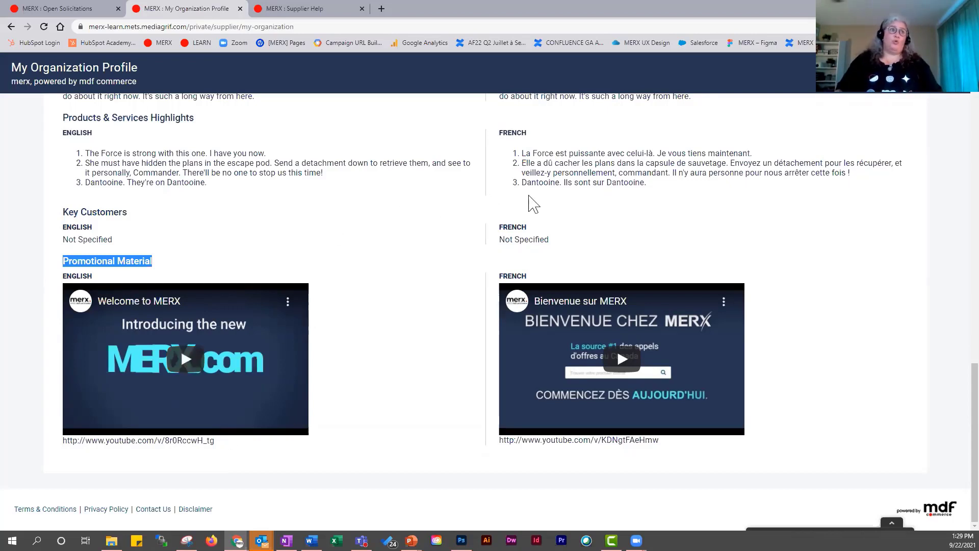
# Open the Finance page and review its Other Services section, including Private Construction
pyautogui.scroll(10, 487, 246)
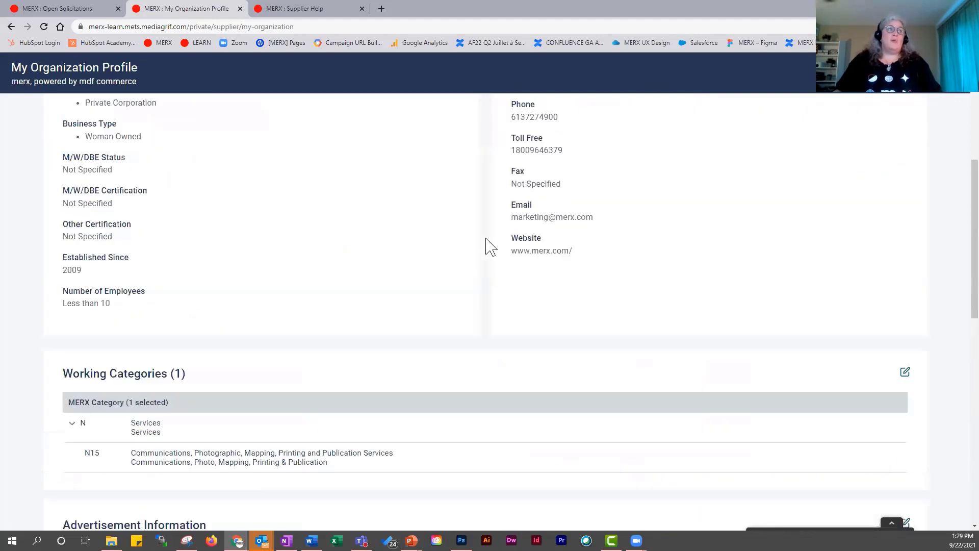
pyautogui.scroll(5, 489, 246)
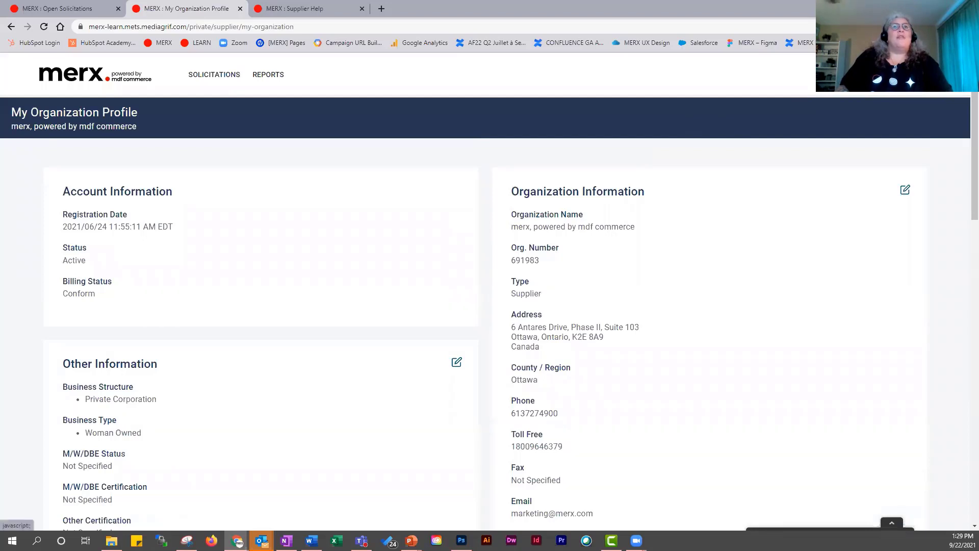
pyautogui.click(938, 76)
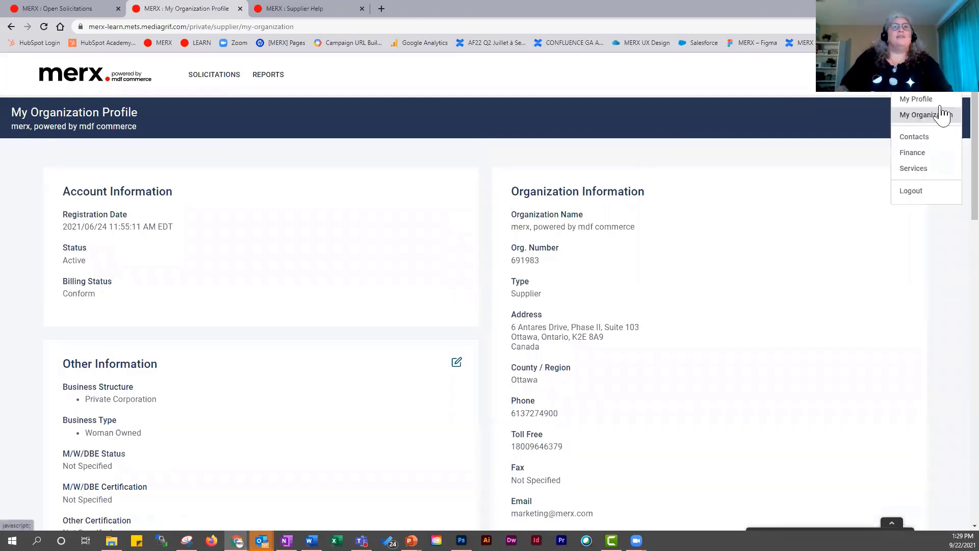
pyautogui.click(934, 156)
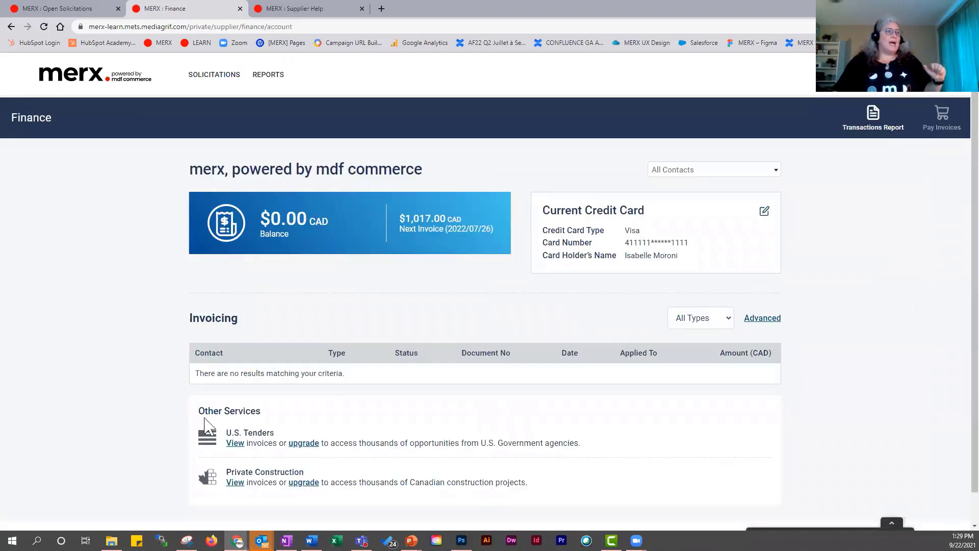
pyautogui.moveTo(199, 410); pyautogui.dragTo(265, 413)
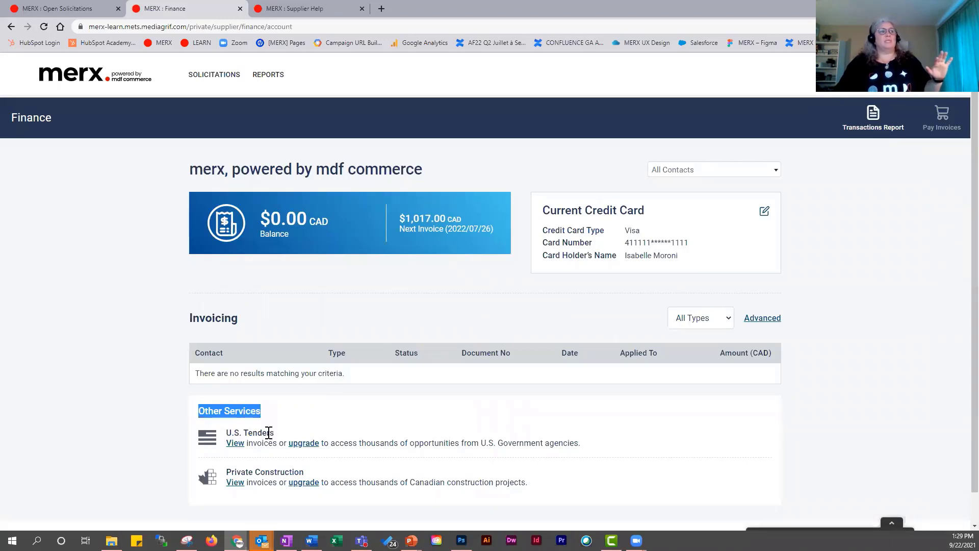
pyautogui.moveTo(219, 471); pyautogui.dragTo(306, 473)
pyautogui.click(398, 464)
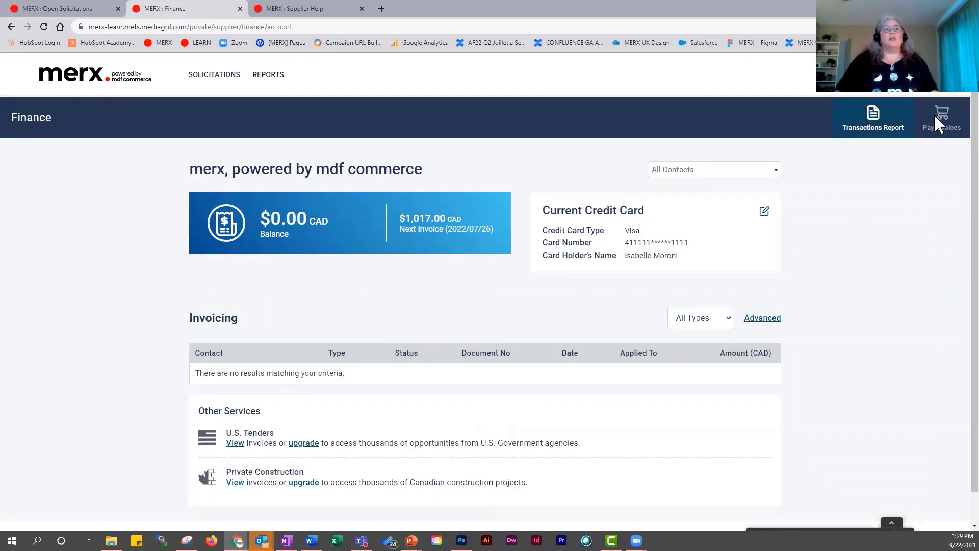
# Open the Services page, view the subscription package options under Modify Services, and cancel the modification
pyautogui.click(938, 77)
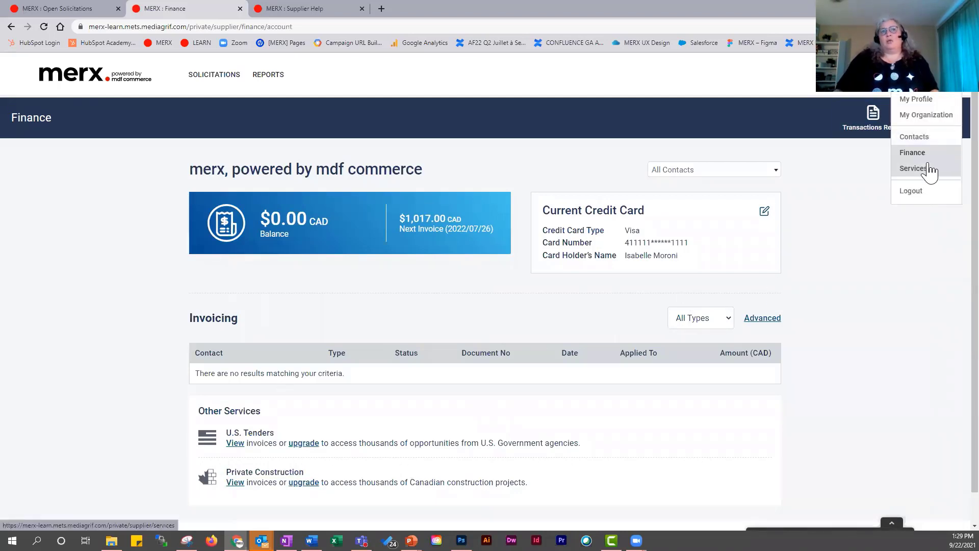
pyautogui.click(928, 169)
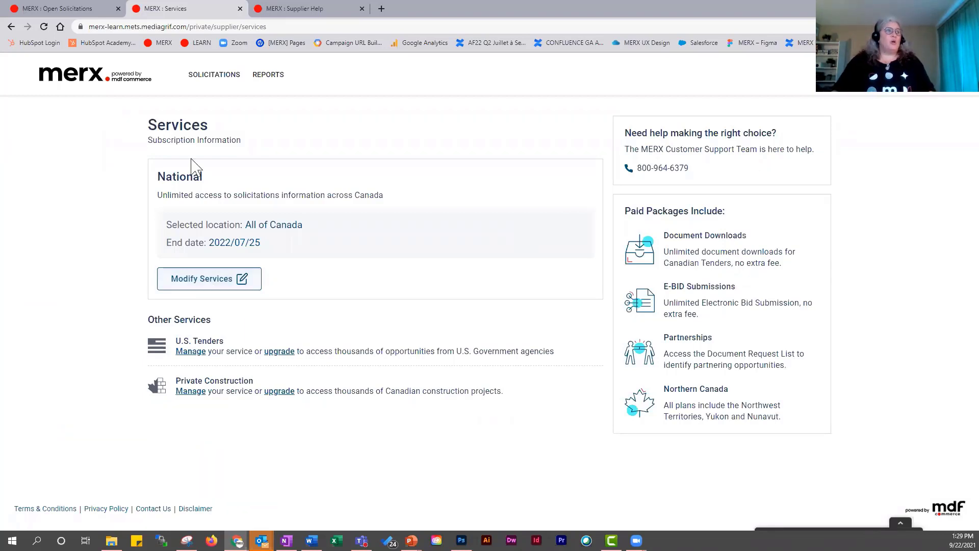
pyautogui.click(218, 291)
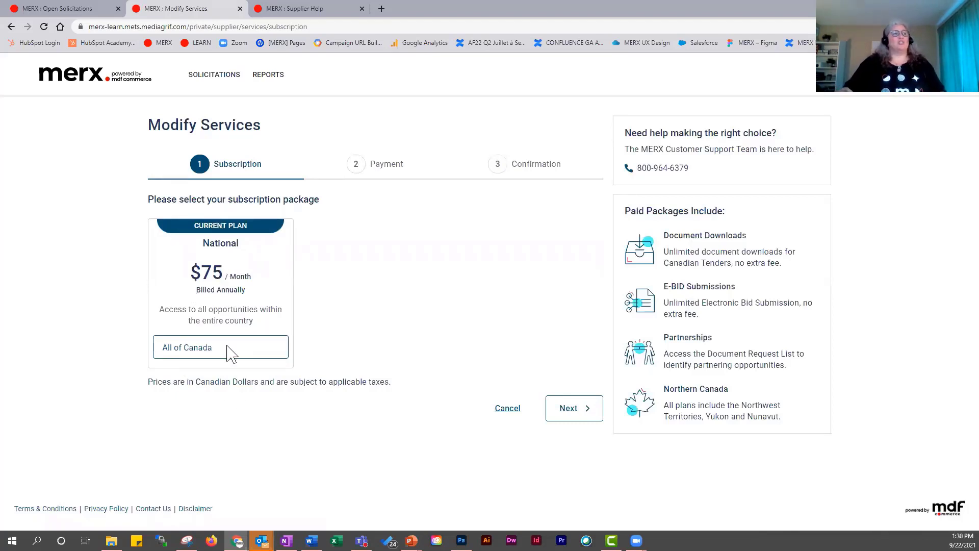
pyautogui.click(512, 413)
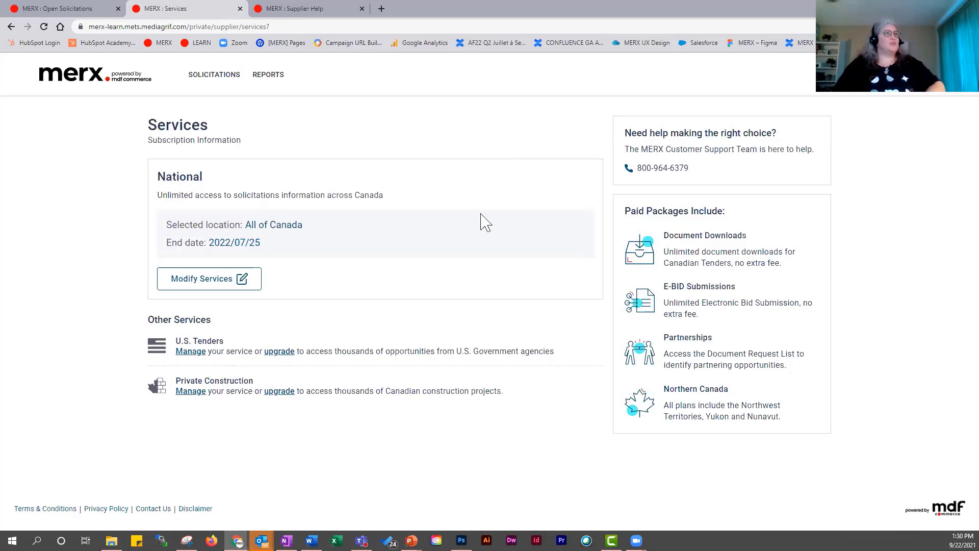
# Open the Solicitation Search and search the open solicitations for the keyword "webinar"
pyautogui.moveTo(222, 88)
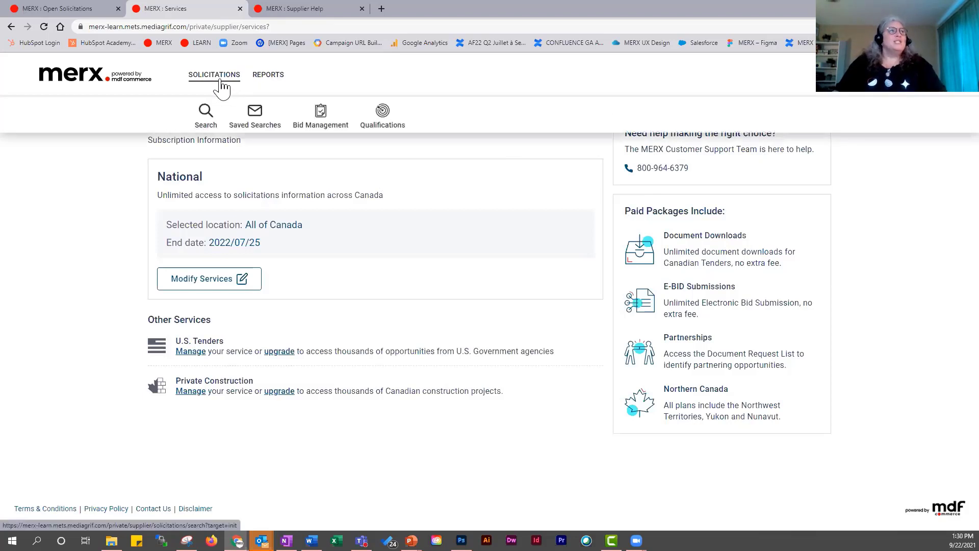
pyautogui.click(206, 122)
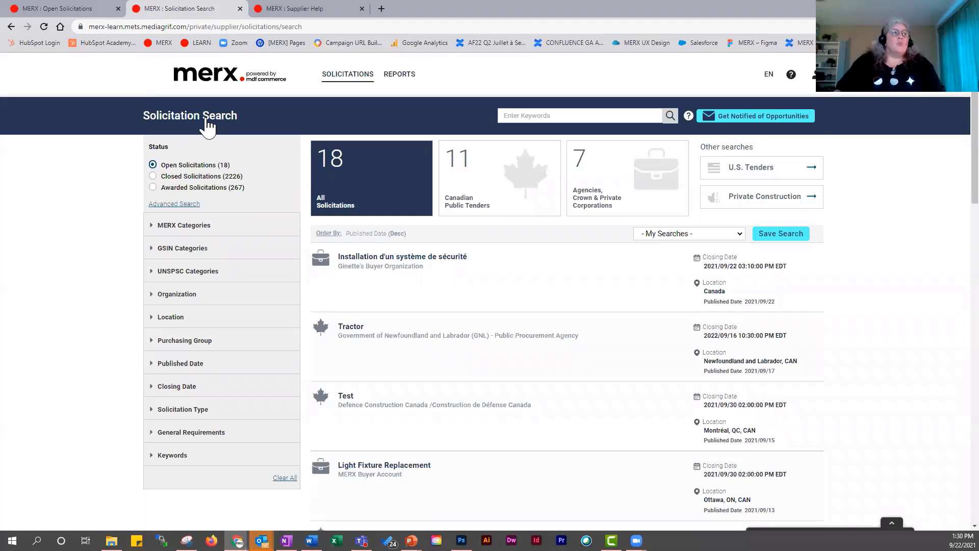
pyautogui.click(540, 121)
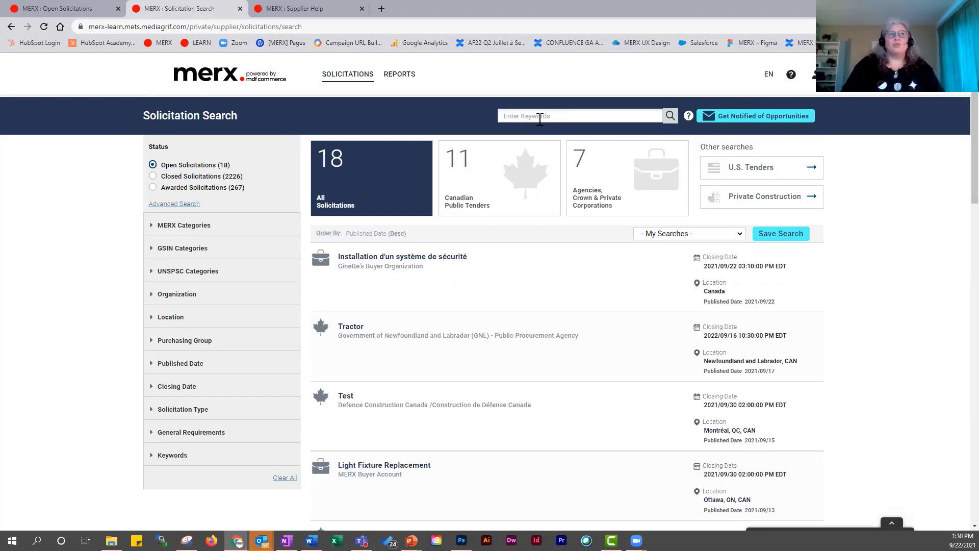
pyautogui.write('webinar')
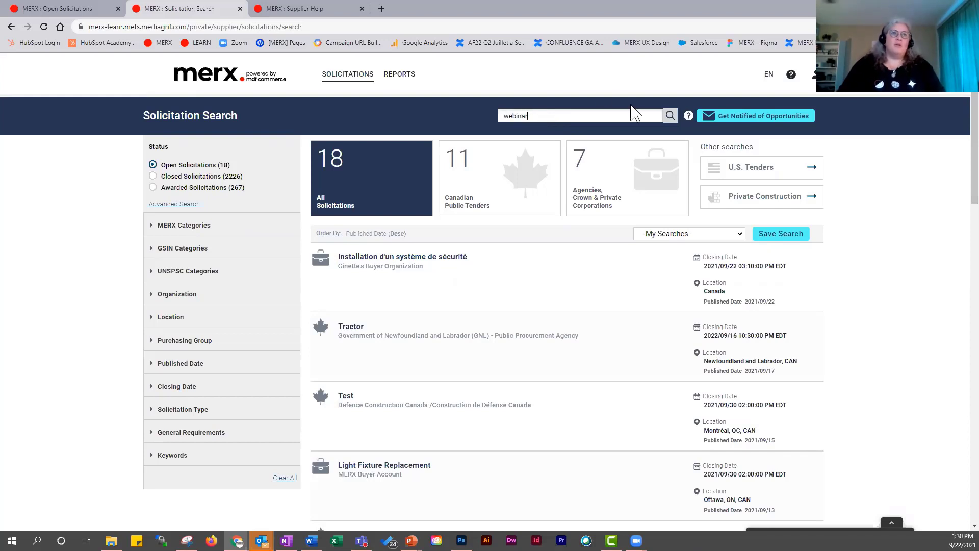
pyautogui.click(670, 117)
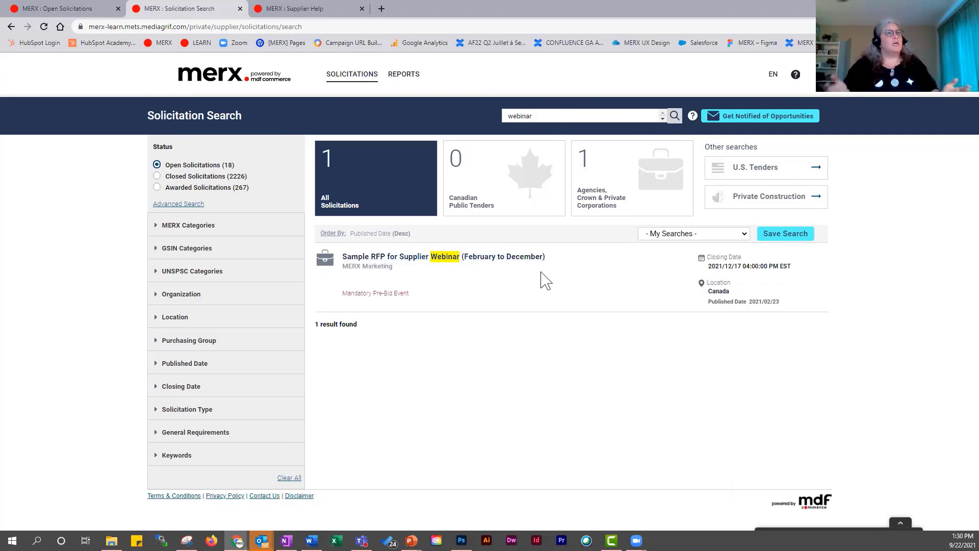
# Start saving the current search and replace its included keywords with "Airport and Airlines", leaving the excluded keywords empty
pyautogui.click(783, 235)
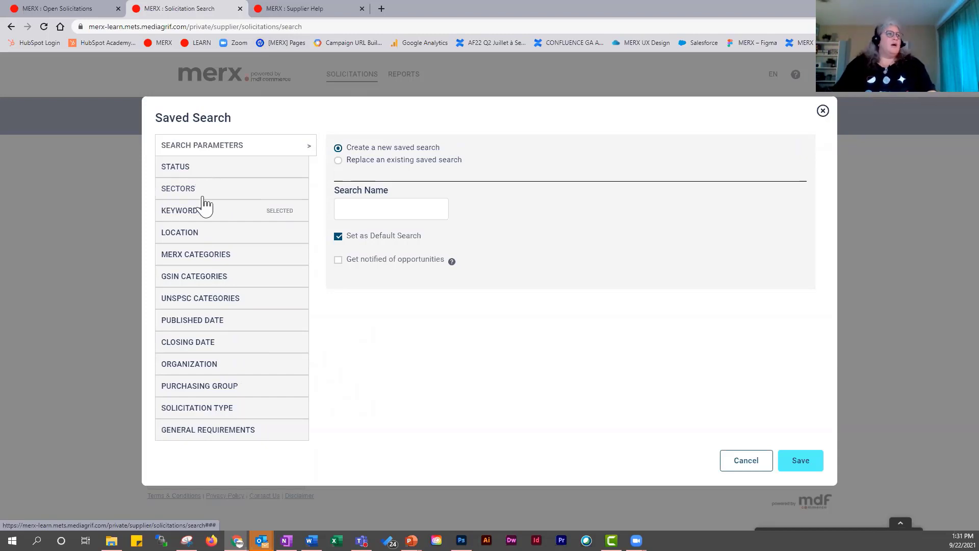
pyautogui.click(244, 217)
pyautogui.click(380, 176)
pyautogui.hotkey('ctrl', 'a')
pyautogui.write('Airport')
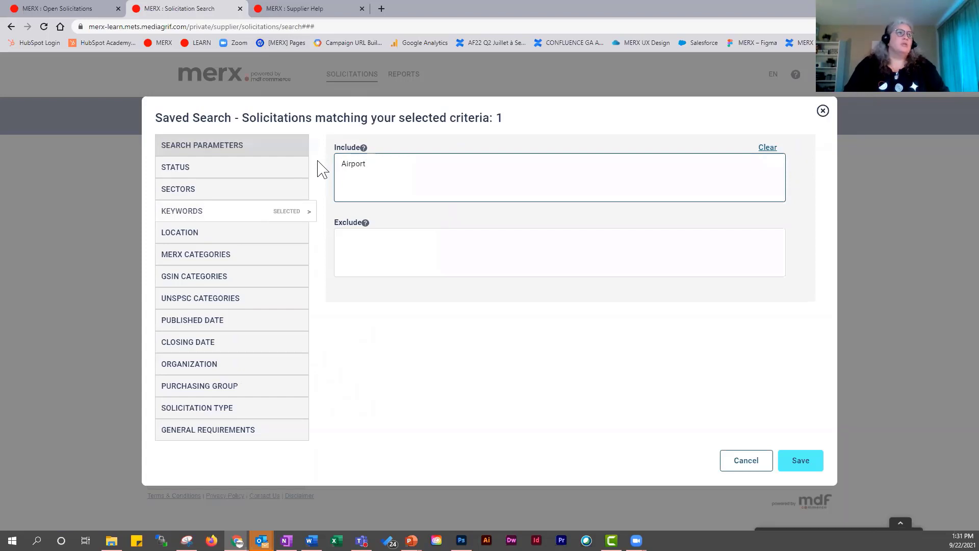
pyautogui.write(' and Airlines')
pyautogui.click(383, 234)
pyautogui.moveTo(367, 226)
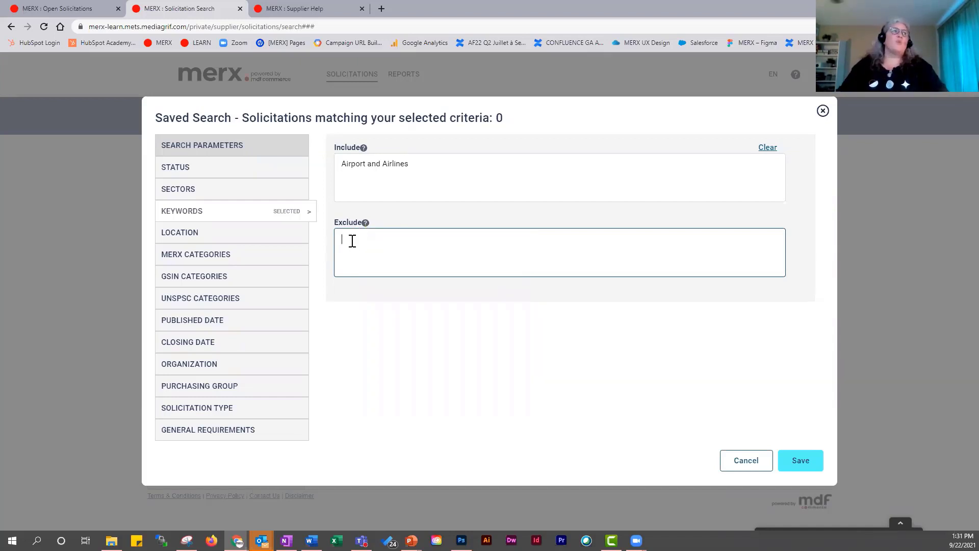
# Set the saved search's location to Canada and view the GSIN and MERX category options
pyautogui.click(165, 235)
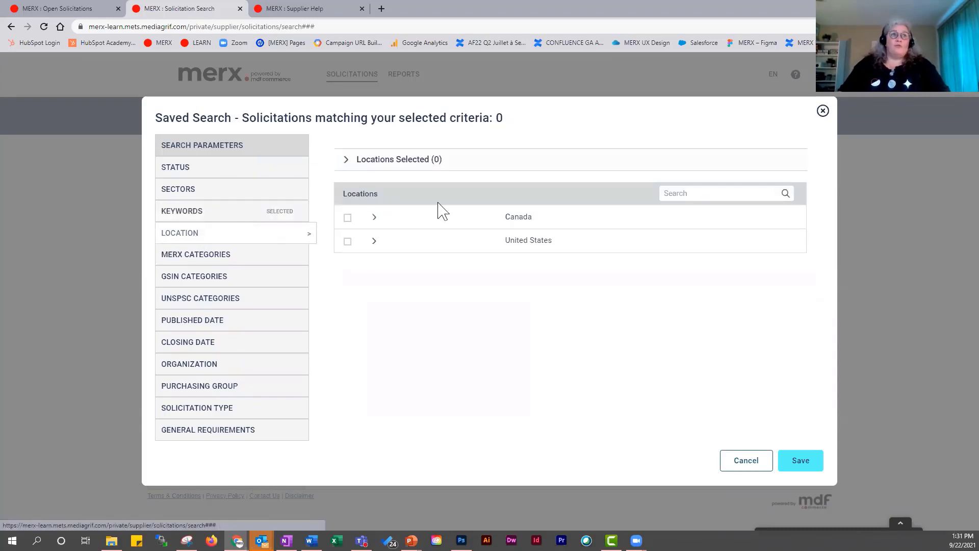
pyautogui.click(347, 218)
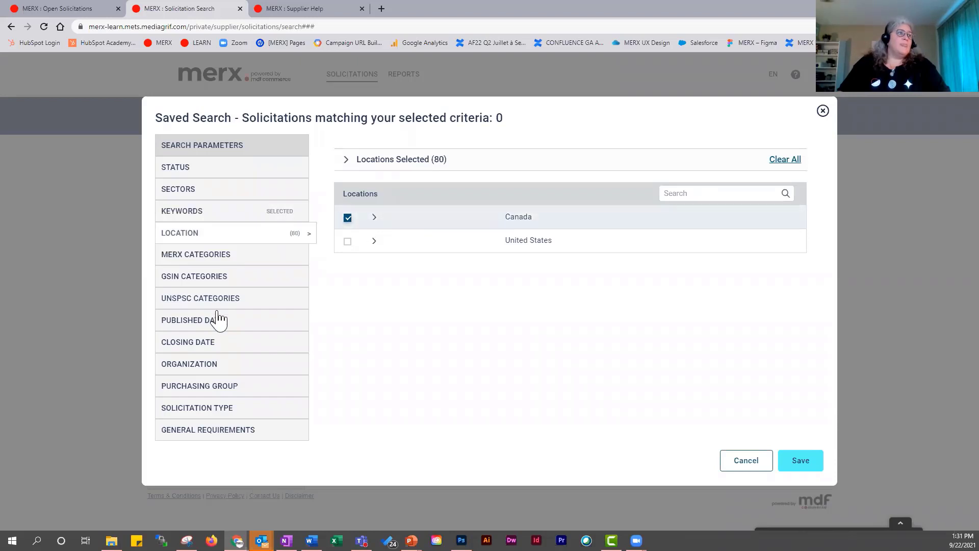
pyautogui.click(222, 280)
pyautogui.click(184, 257)
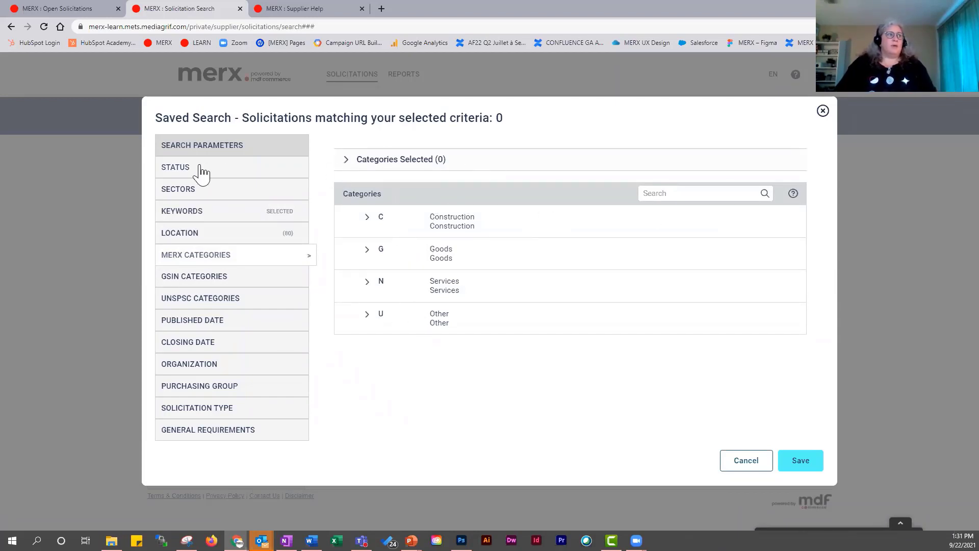
# Name the new saved search "Airport Airlines", turn off Set as Default Search, and save it
pyautogui.click(800, 460)
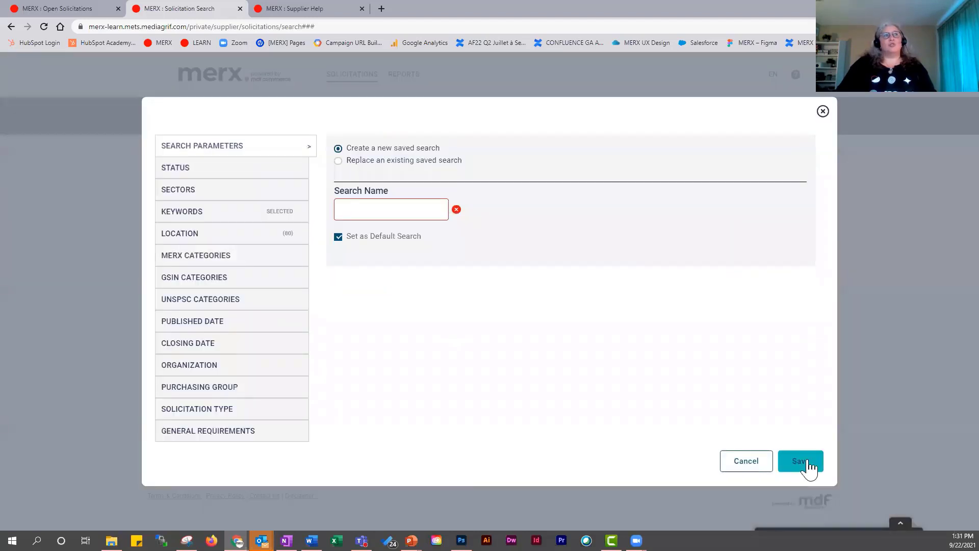
pyautogui.click(809, 464)
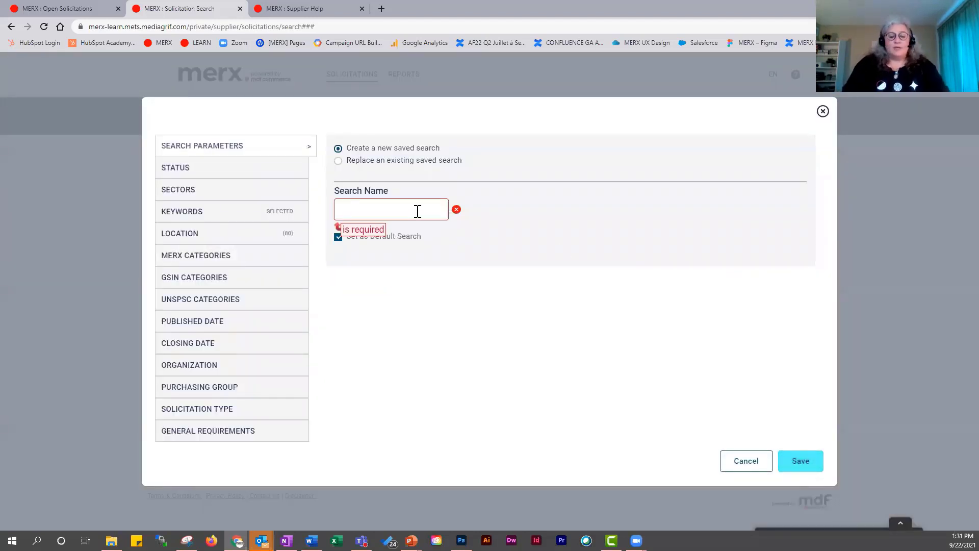
pyautogui.click(417, 211)
pyautogui.write('Airport Airlines')
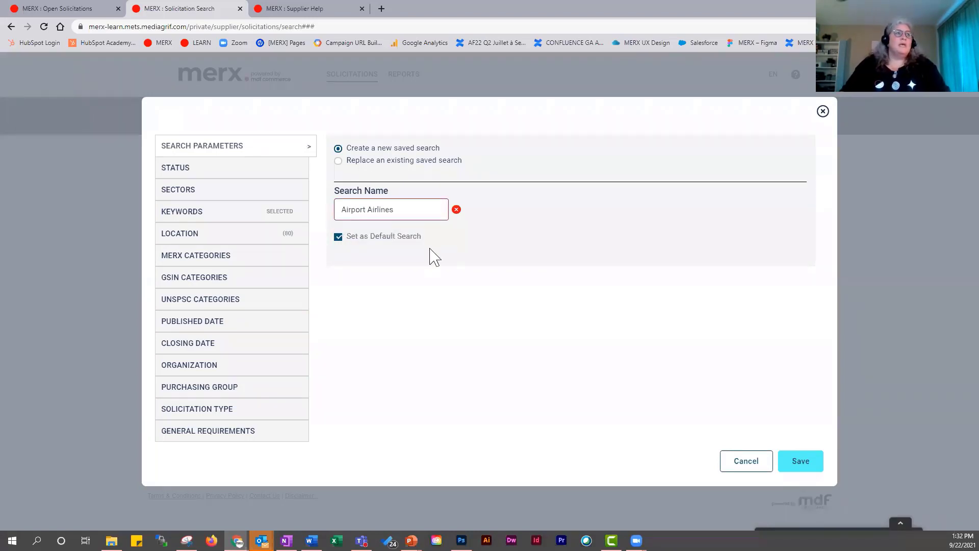
pyautogui.moveTo(415, 240); pyautogui.dragTo(350, 240)
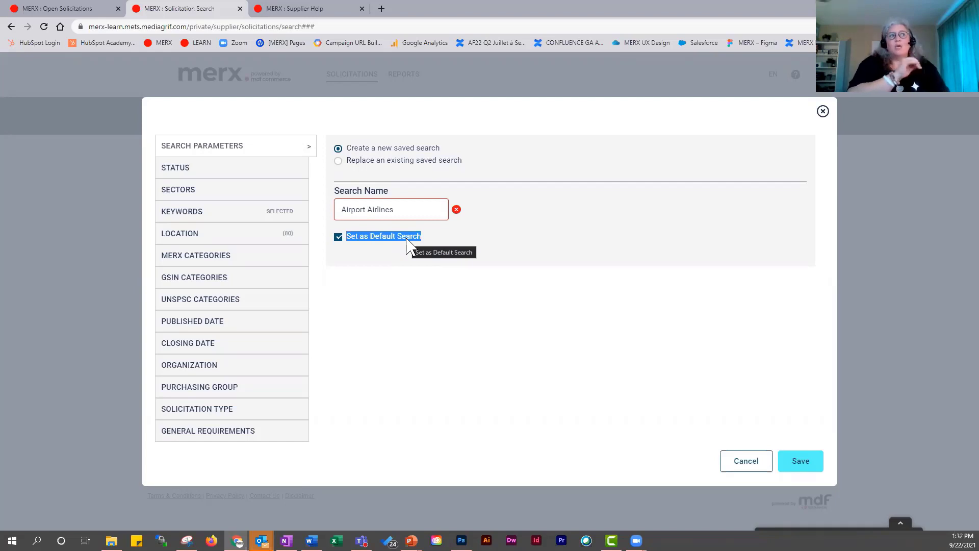
pyautogui.click(338, 237)
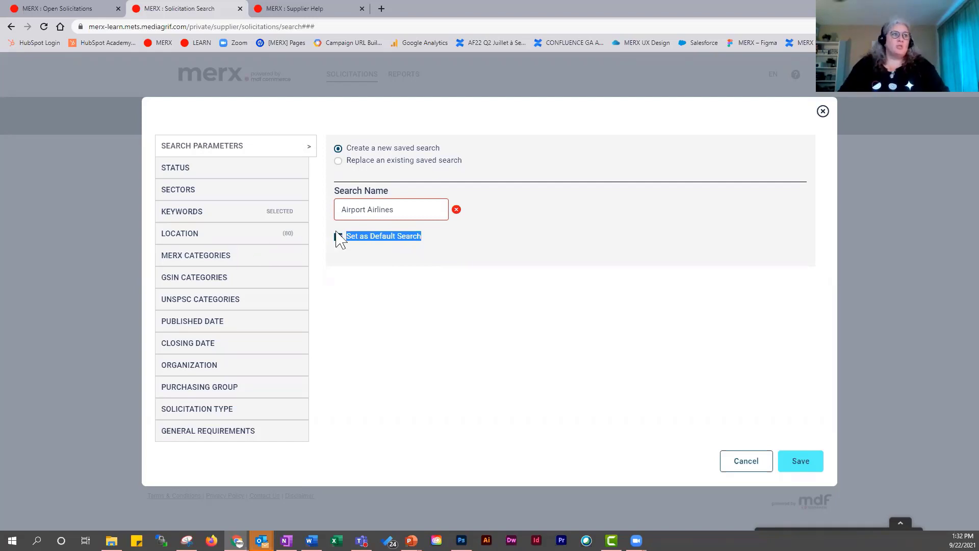
pyautogui.click(800, 465)
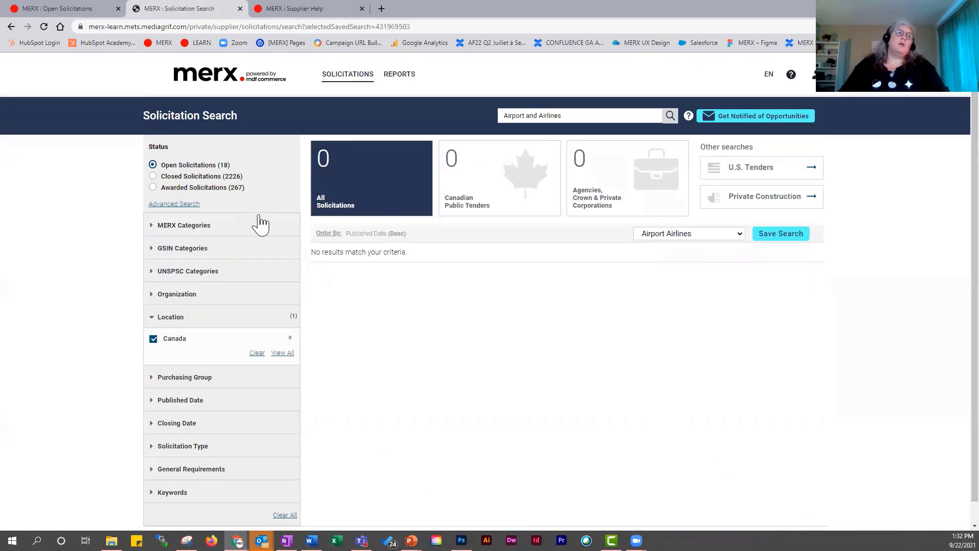
# Run the saved searches City of Ottawa and Cleaning Services, and view the list of saved searches
pyautogui.click(740, 234)
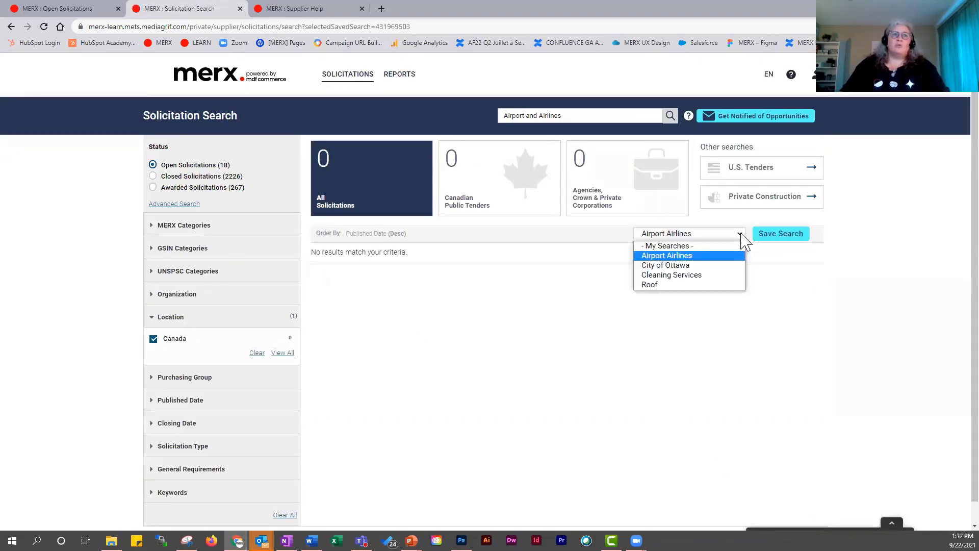
pyautogui.click(723, 264)
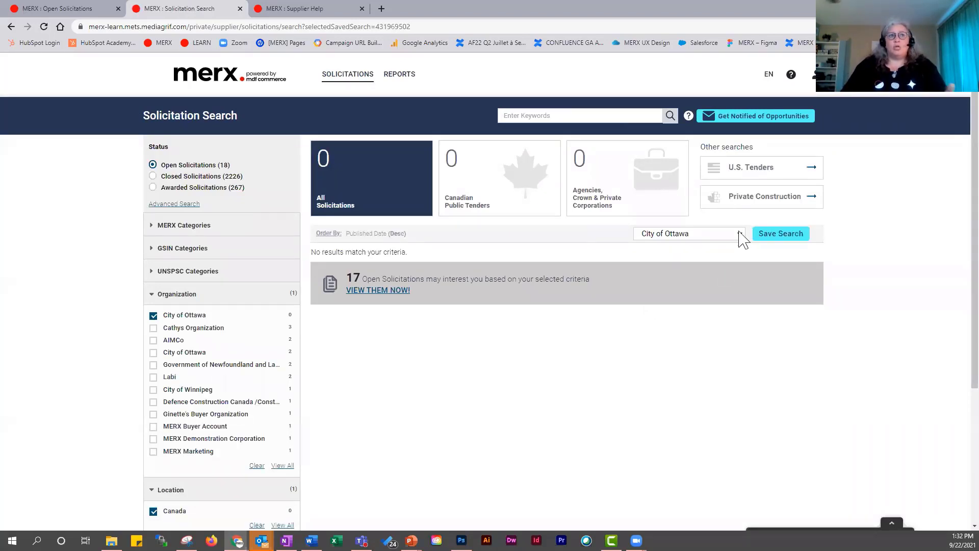
pyautogui.click(740, 233)
pyautogui.click(719, 276)
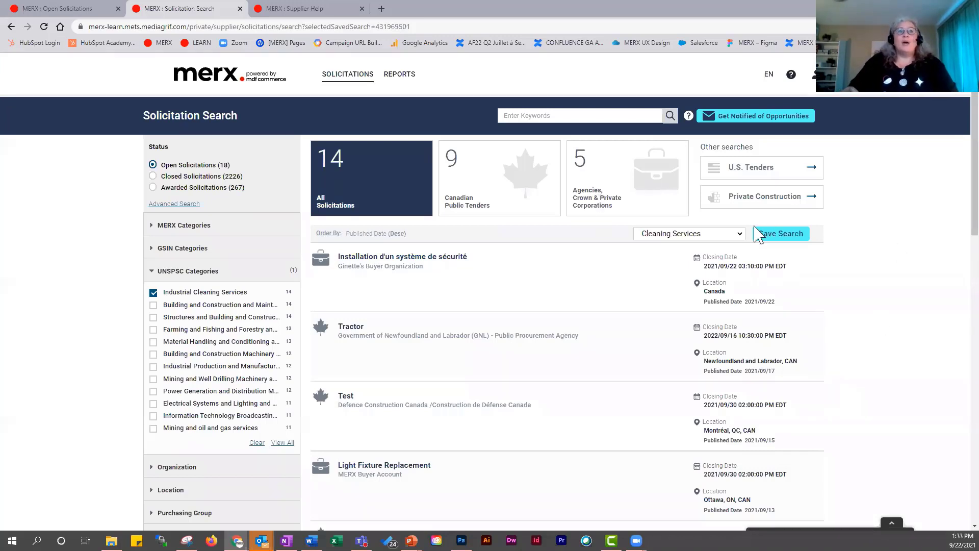
pyautogui.click(739, 235)
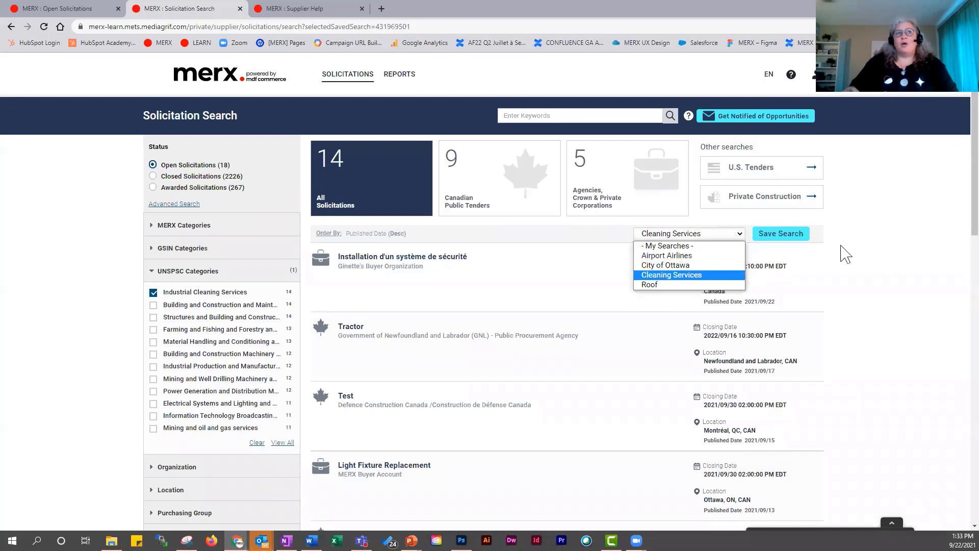
pyautogui.click(841, 252)
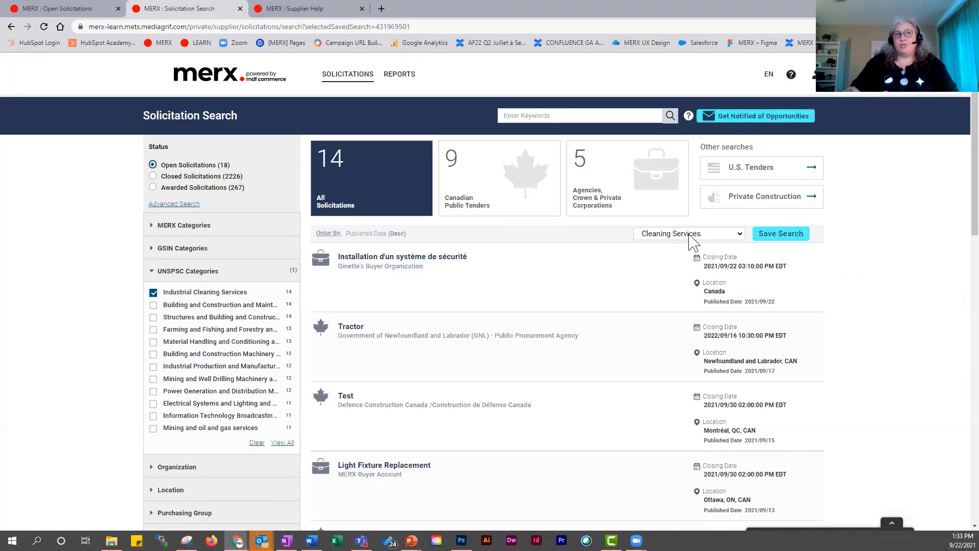
# Open the Saved Searches page and turn on notifications for the Airport Airlines search
pyautogui.moveTo(339, 71)
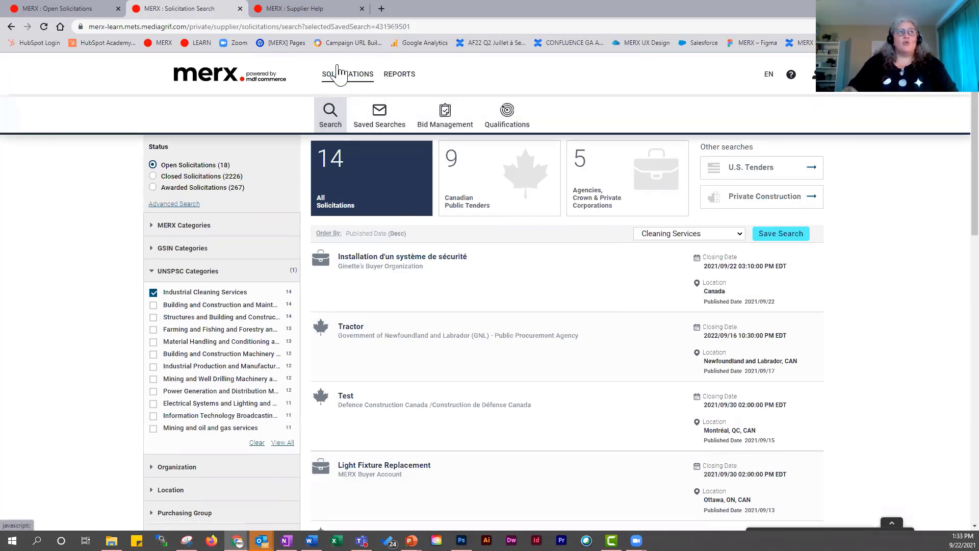
pyautogui.click(403, 112)
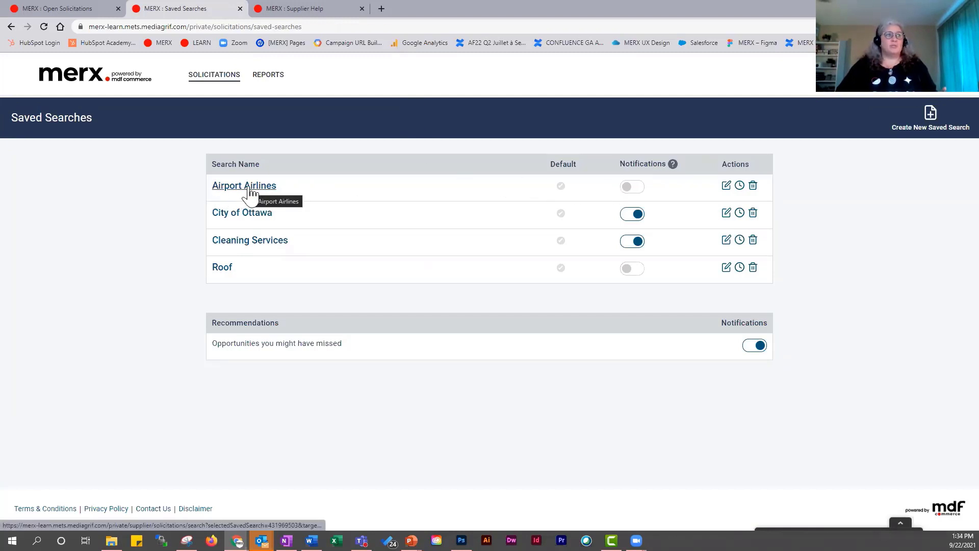
pyautogui.click(643, 193)
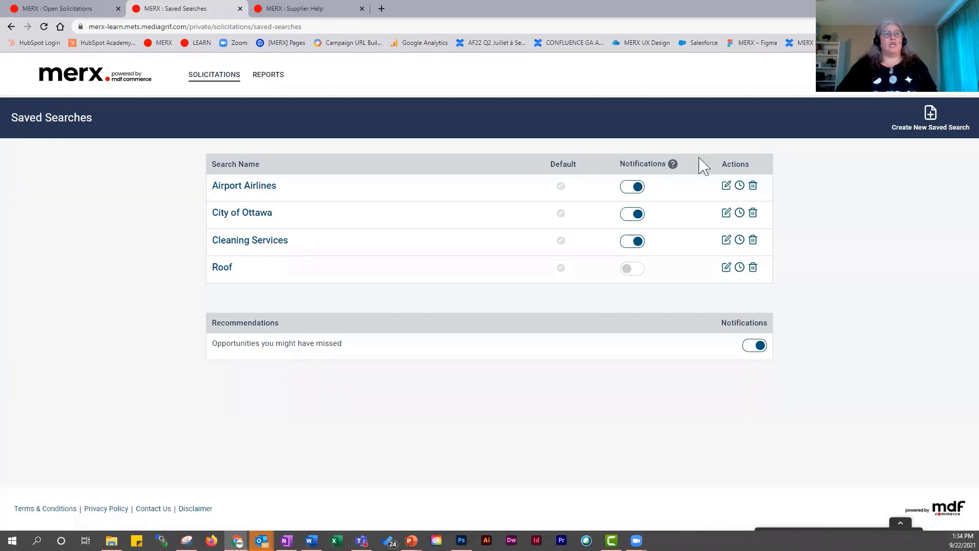
pyautogui.moveTo(666, 167)
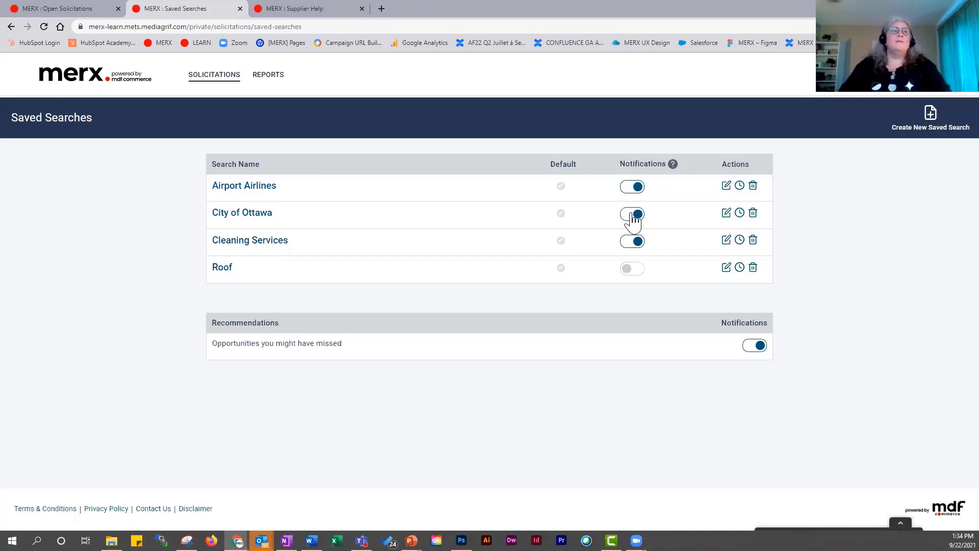
# Mark Cleaning Services as the default search and clear that default again
pyautogui.click(560, 241)
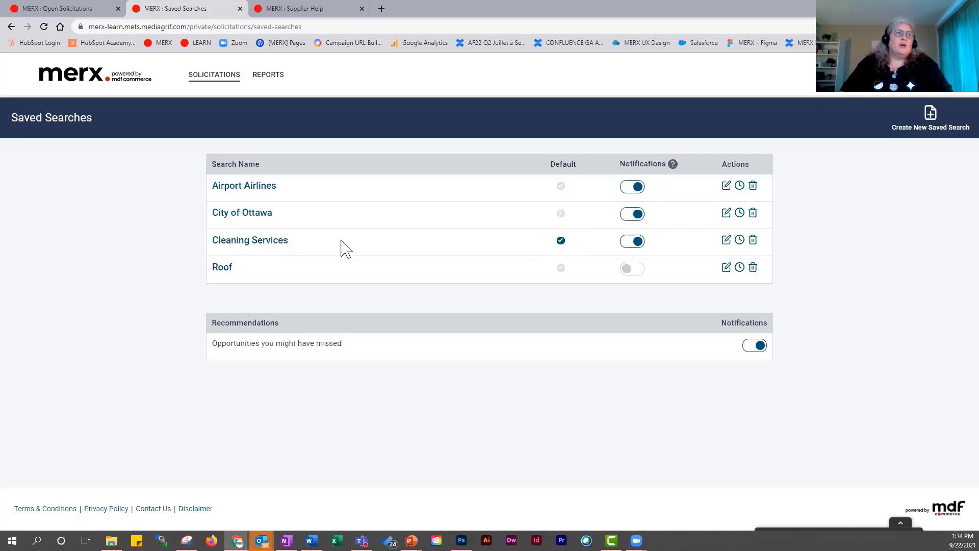
pyautogui.click(560, 241)
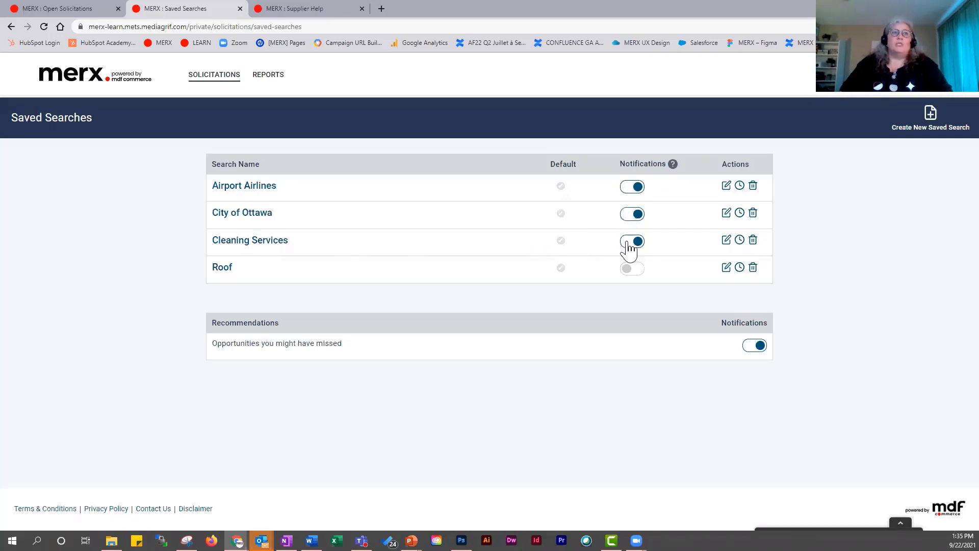
# Review the details of revisions 2, 1 and 0 in the Roof search's history, collapse them, and return to Saved Searches
pyautogui.moveTo(721, 164); pyautogui.dragTo(750, 164)
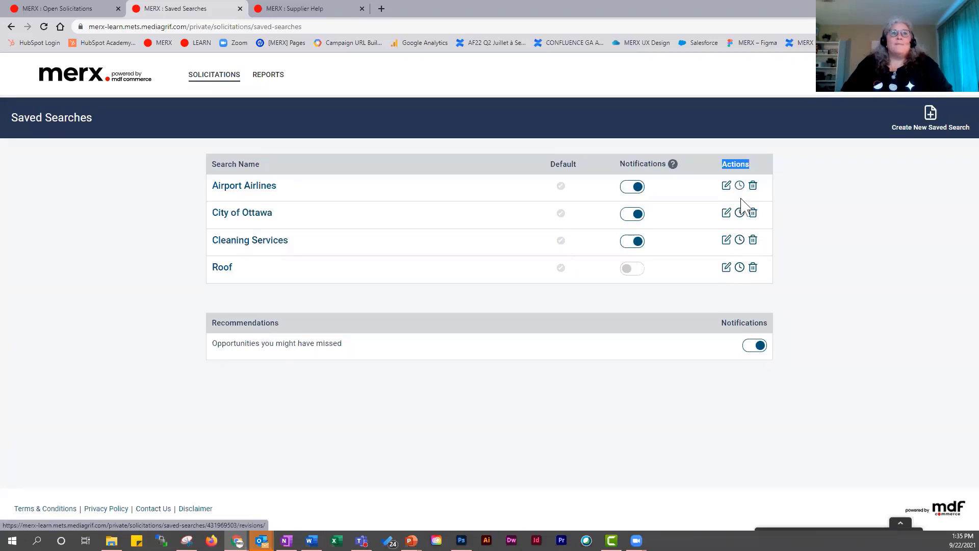
pyautogui.click(740, 268)
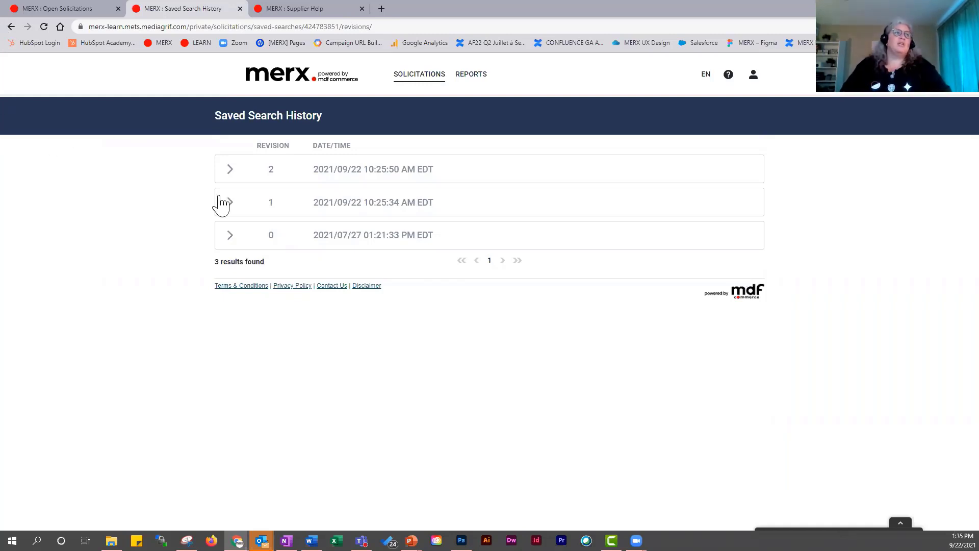
pyautogui.click(231, 171)
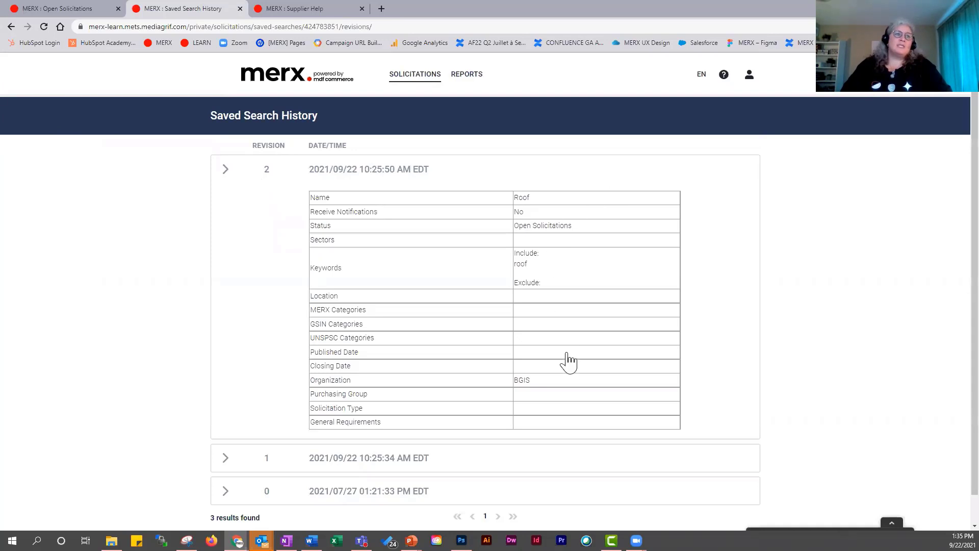
pyautogui.scroll(-1, 510, 383)
pyautogui.click(227, 429)
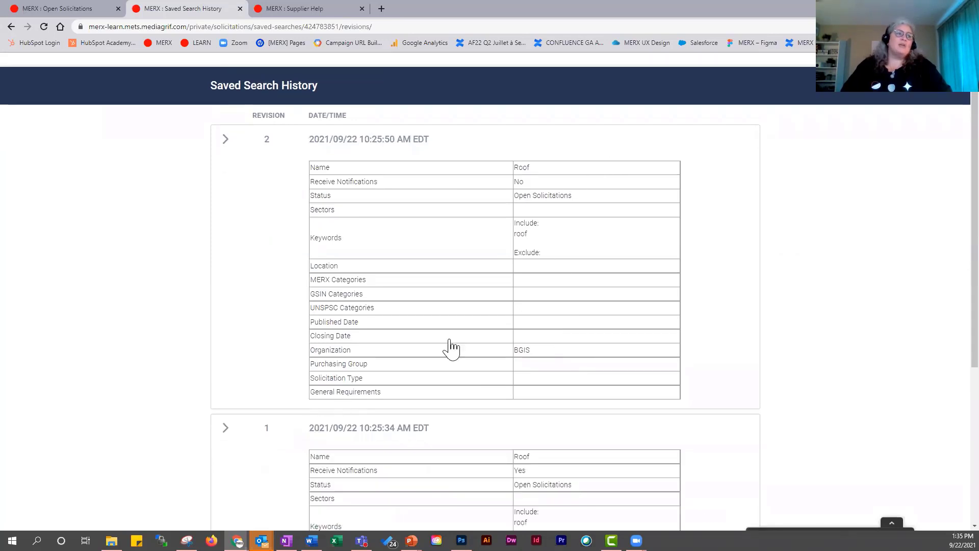
pyautogui.scroll(-5, 614, 309)
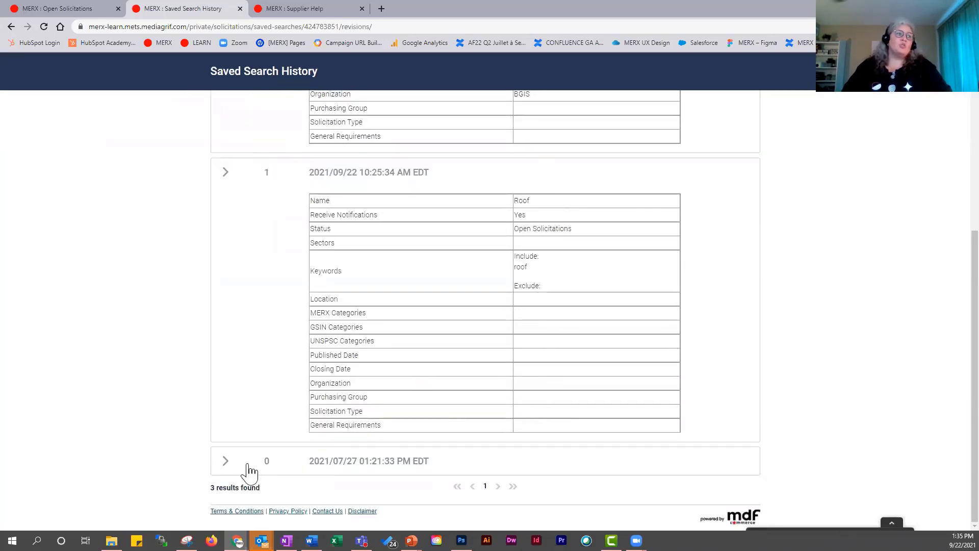
pyautogui.click(225, 464)
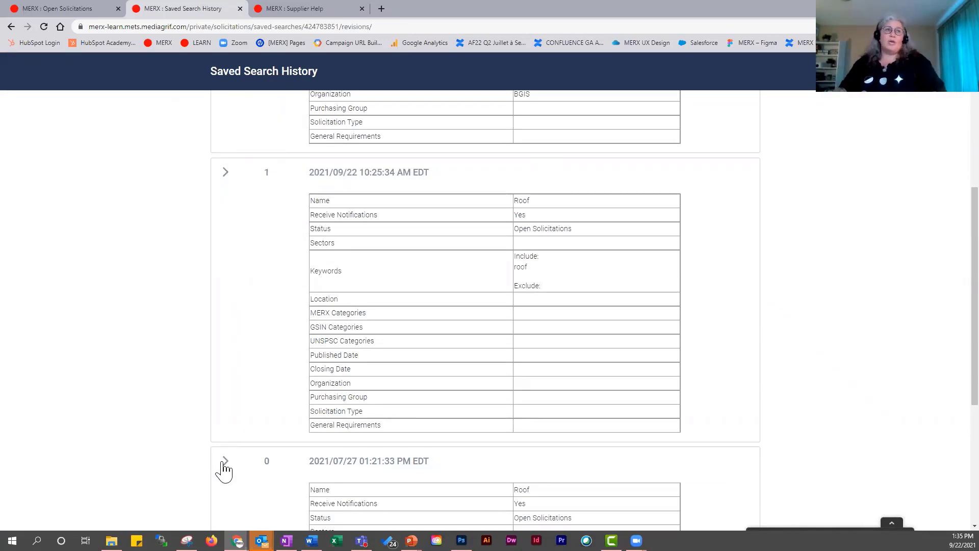
pyautogui.scroll(5, 699, 356)
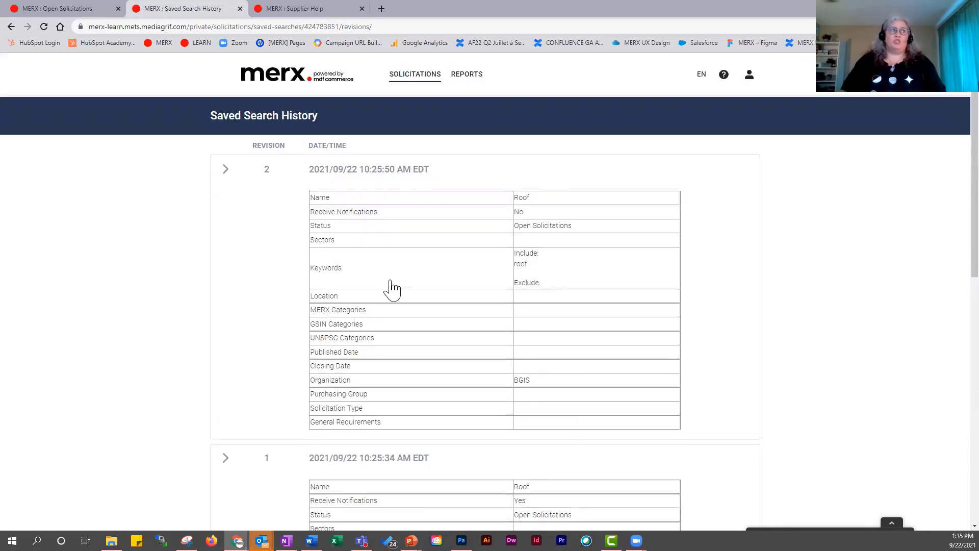
pyautogui.click(227, 176)
pyautogui.click(225, 203)
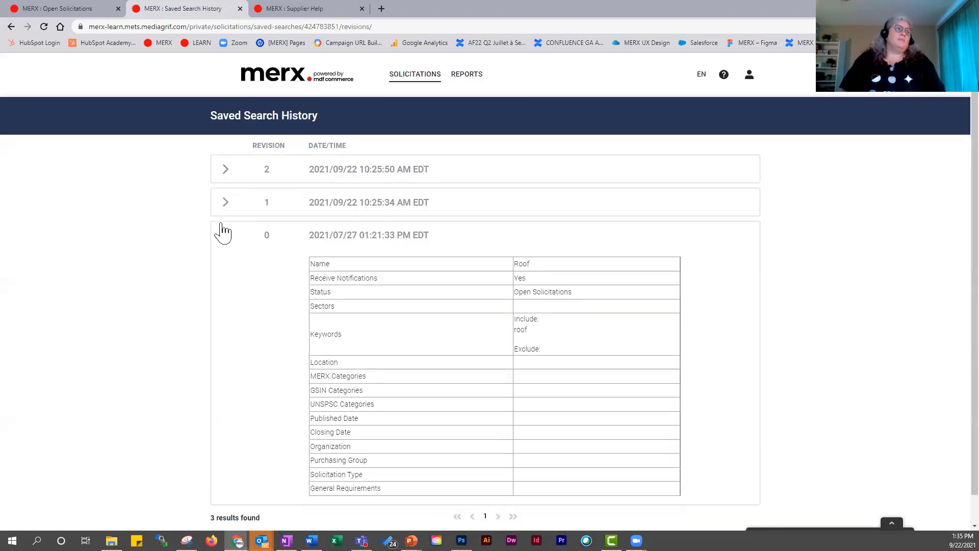
pyautogui.click(223, 232)
pyautogui.click(11, 27)
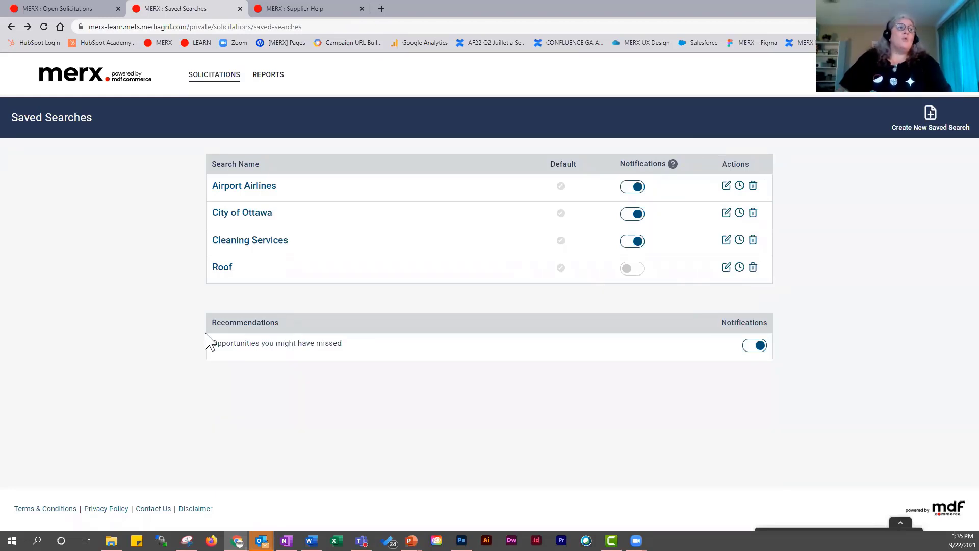
# Review the Recommendations section and its notification setting for "Opportunities you might have missed"
pyautogui.moveTo(212, 324); pyautogui.dragTo(291, 332)
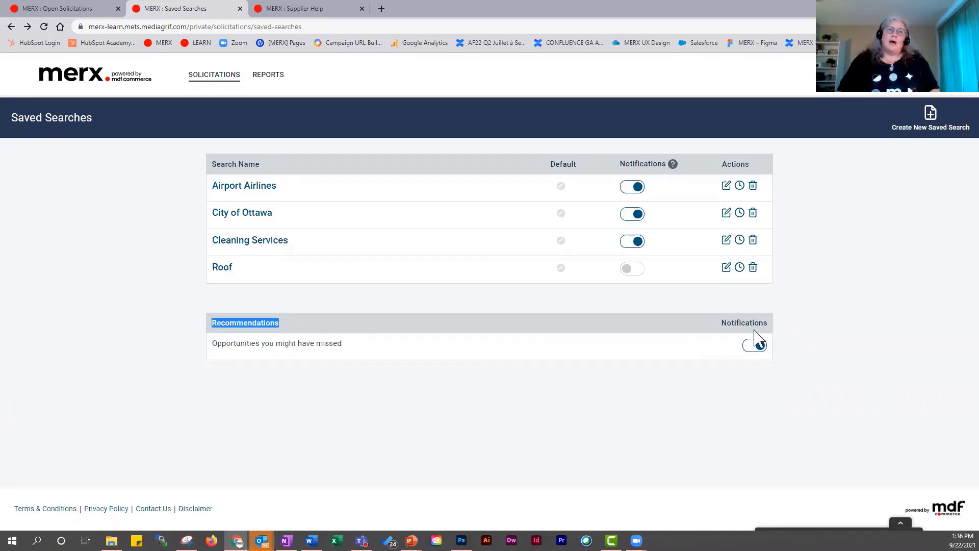
pyautogui.moveTo(212, 341); pyautogui.dragTo(355, 343)
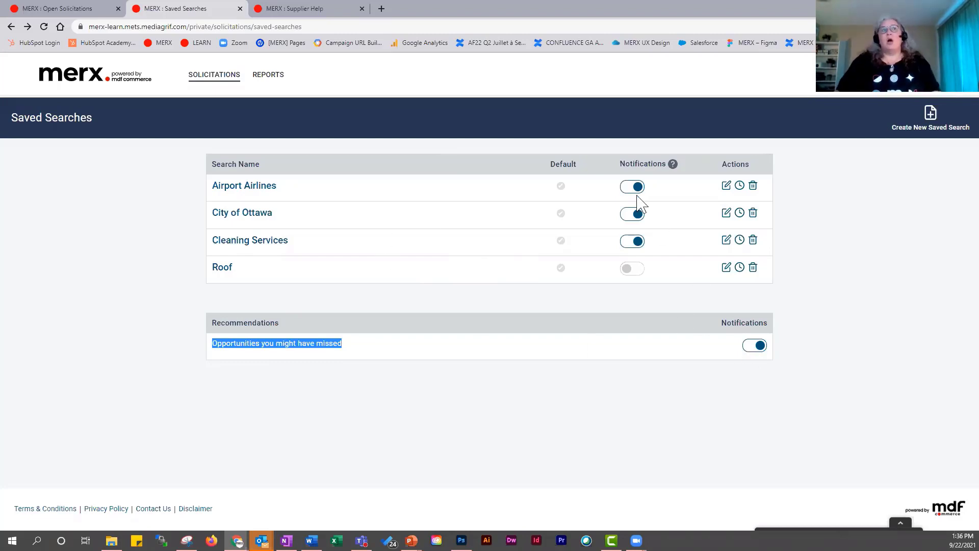
pyautogui.click(755, 346)
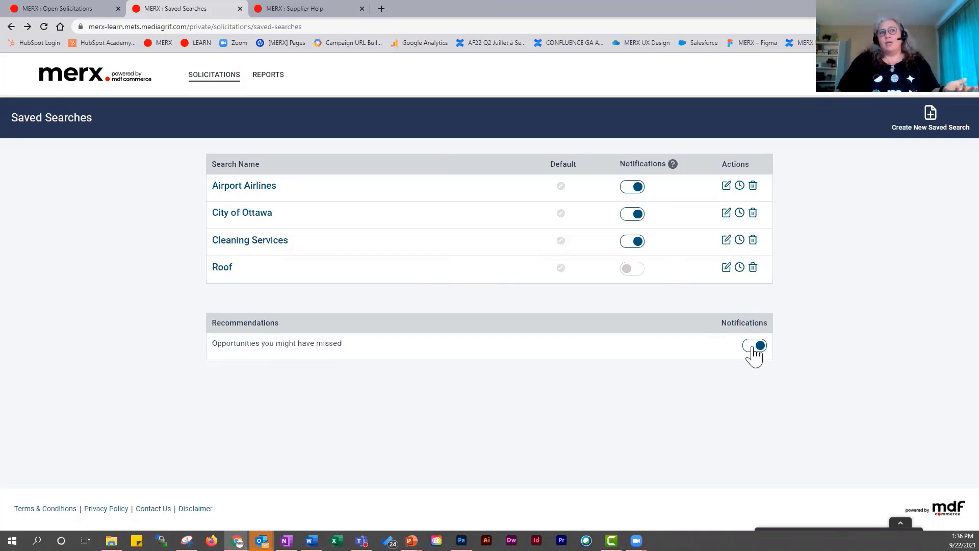
# Return to the Solicitation Search page and check which saved searches can be chosen there
pyautogui.click(760, 349)
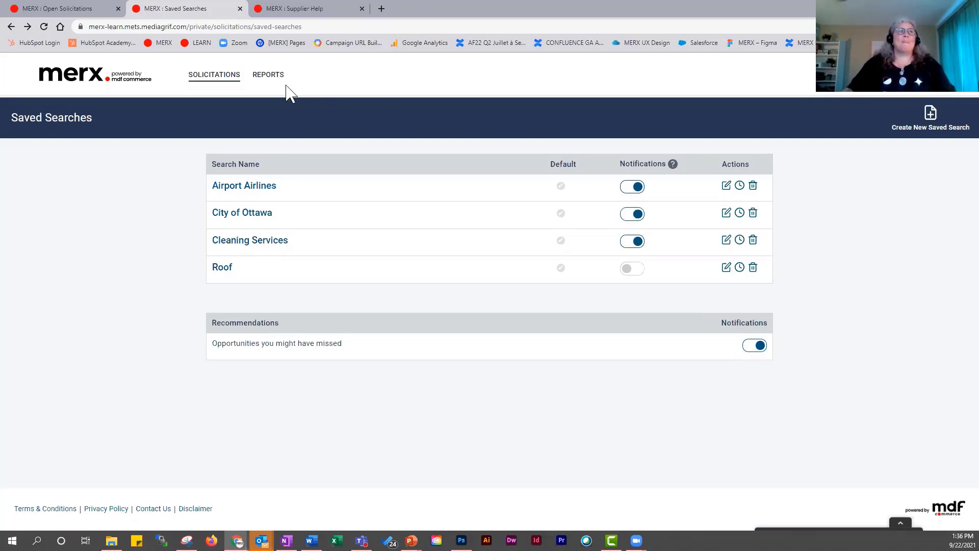
pyautogui.click(232, 81)
pyautogui.click(205, 115)
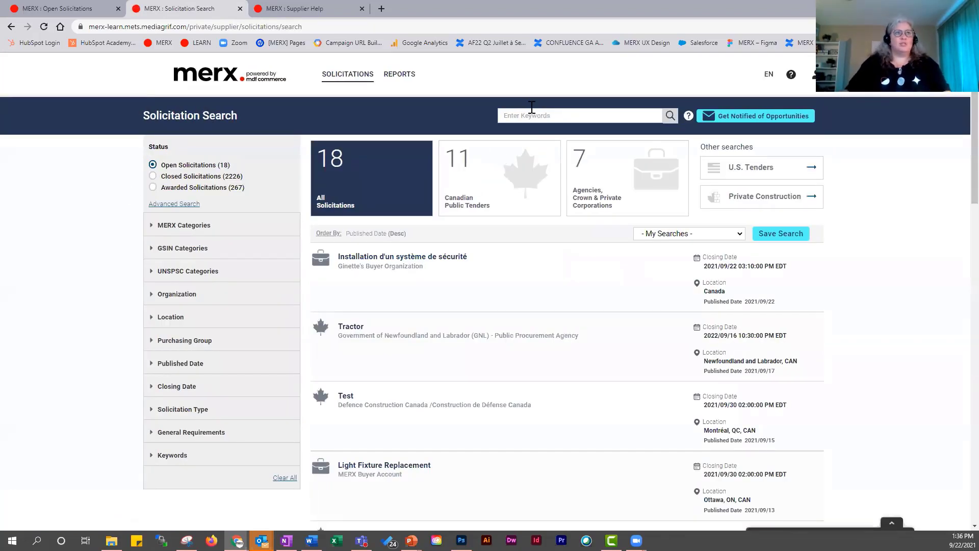
pyautogui.click(738, 236)
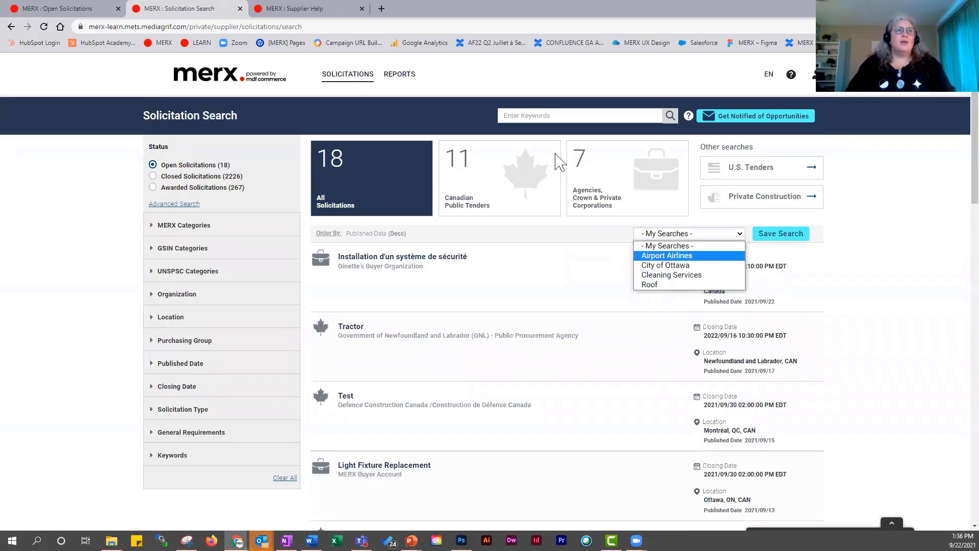
# Search the open solicitations for "webinar" and open the Sample RFP for Supplier Webinar (February to December)
pyautogui.click(546, 116)
pyautogui.write('webinar')
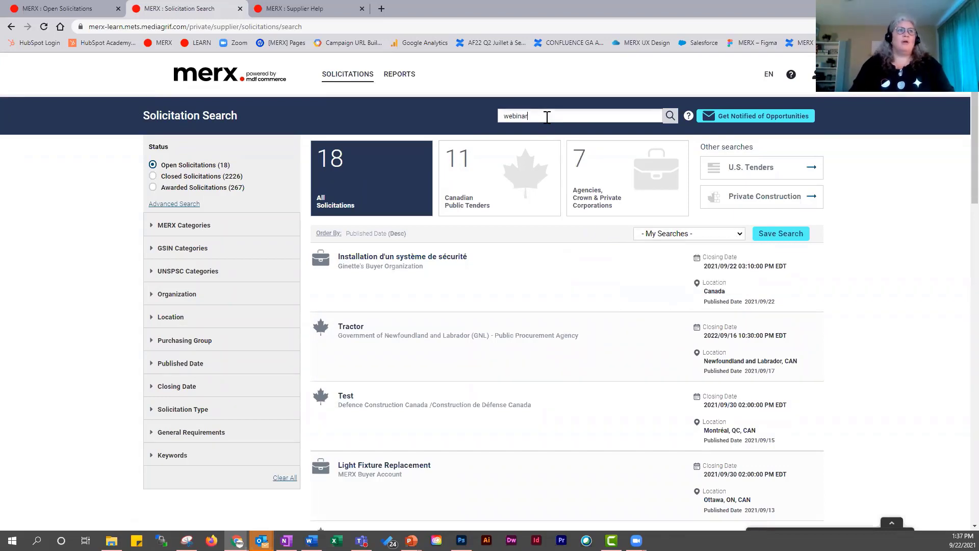
pyautogui.press('Return')
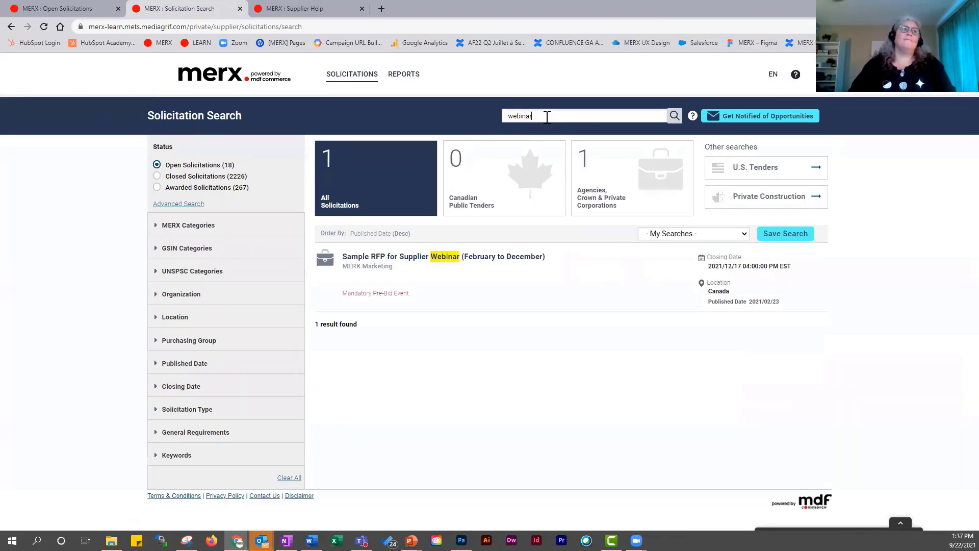
pyautogui.click(474, 263)
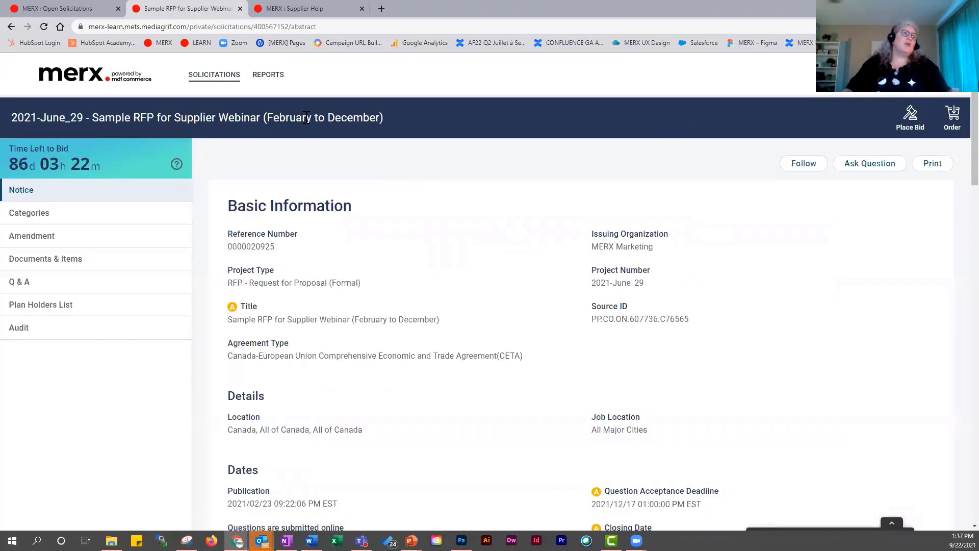
# Examine the notice's time left to bid, Basic Information and Dates, including the explanation of the clock and the markers beside amended fields
pyautogui.moveTo(178, 165)
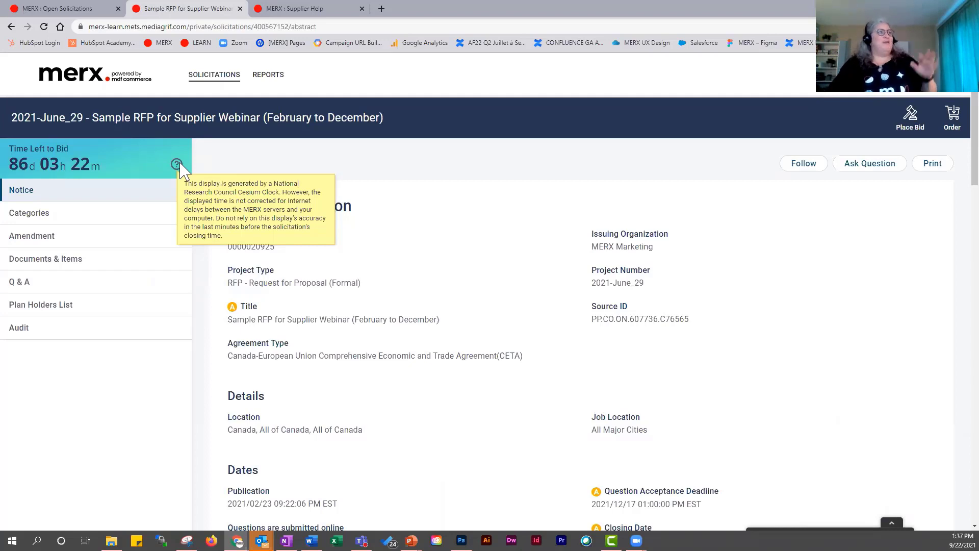
pyautogui.moveTo(13, 159); pyautogui.dragTo(114, 172)
pyautogui.click(118, 174)
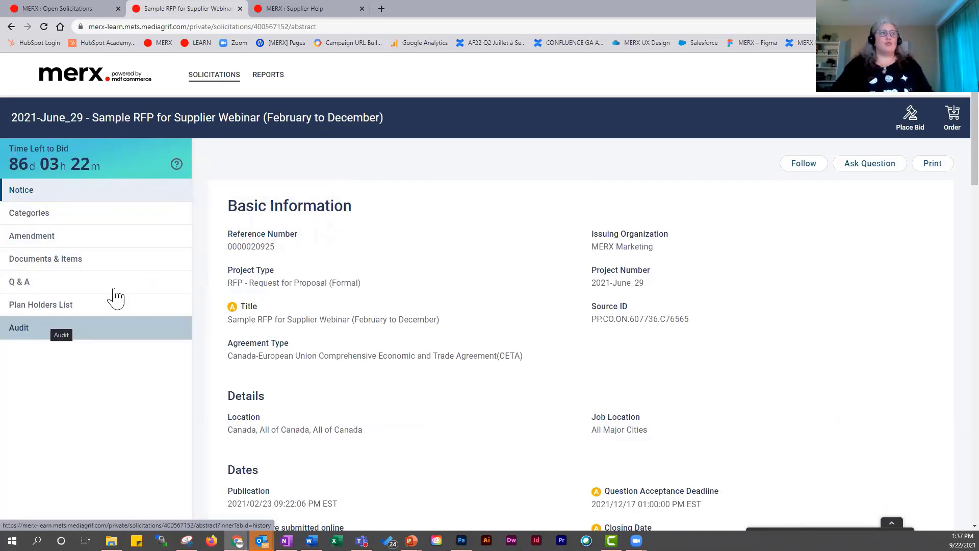
pyautogui.moveTo(228, 204); pyautogui.dragTo(237, 205)
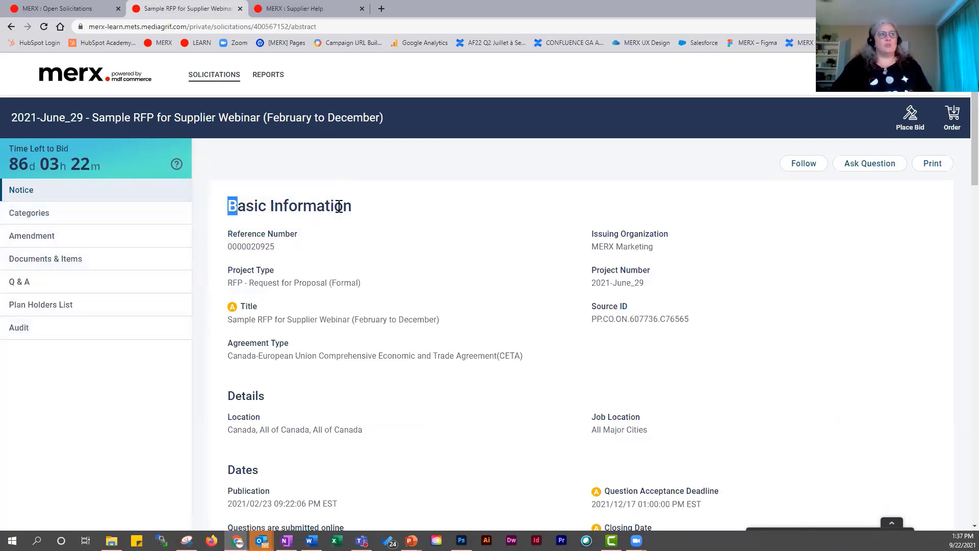
pyautogui.moveTo(339, 206); pyautogui.dragTo(342, 214)
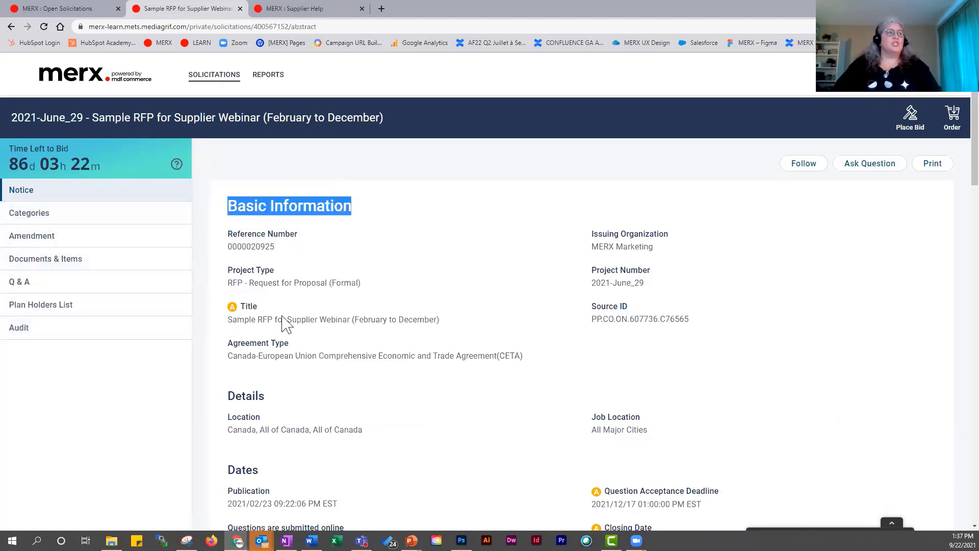
pyautogui.moveTo(232, 310)
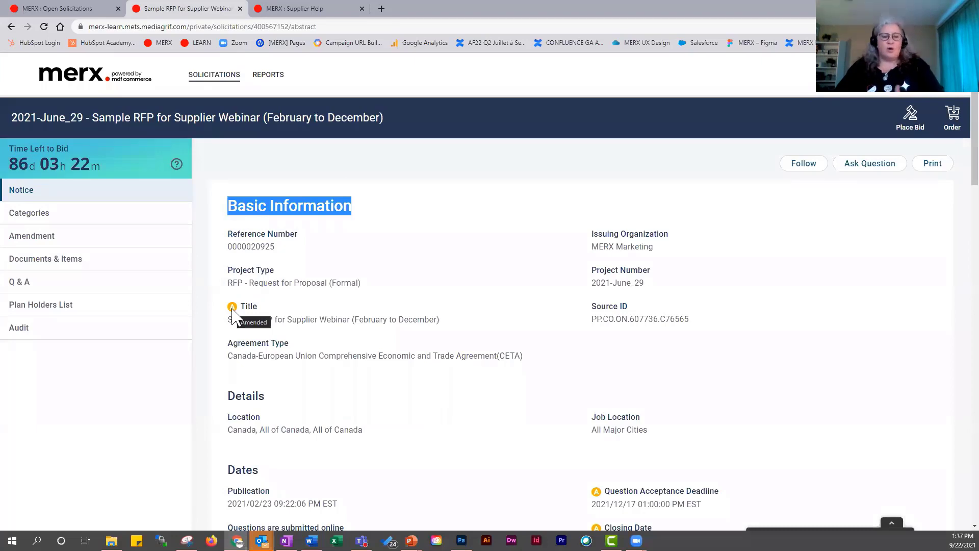
pyautogui.scroll(-3, 484, 255)
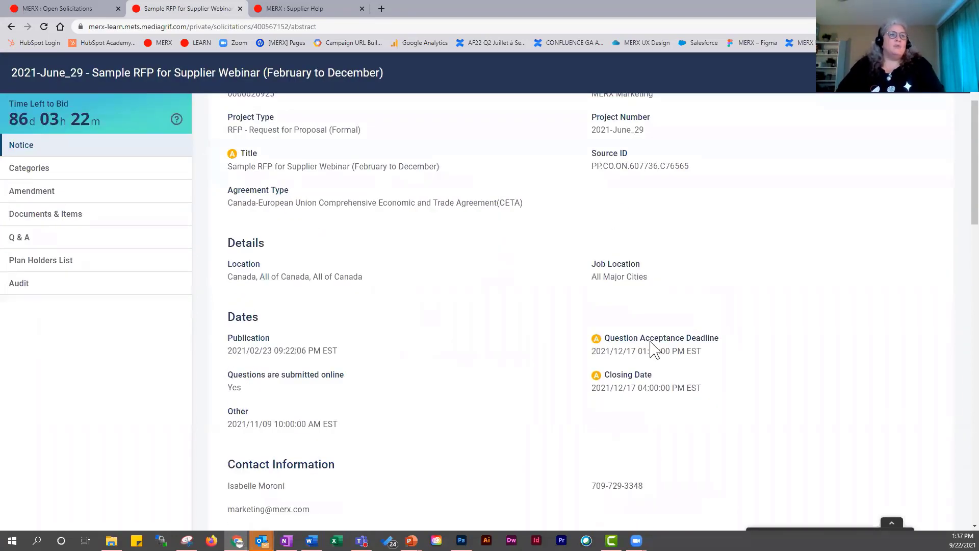
pyautogui.moveTo(610, 339); pyautogui.dragTo(637, 339)
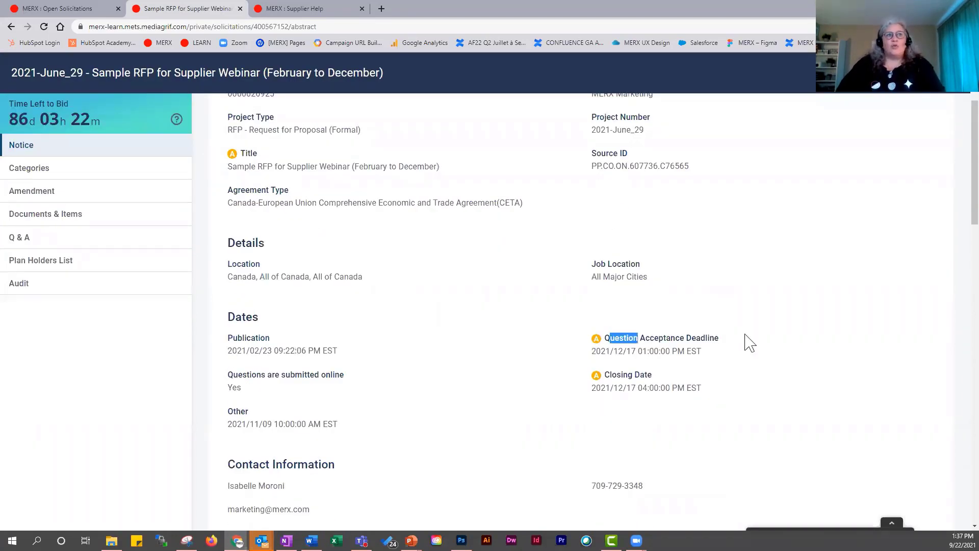
pyautogui.moveTo(750, 343); pyautogui.dragTo(743, 345)
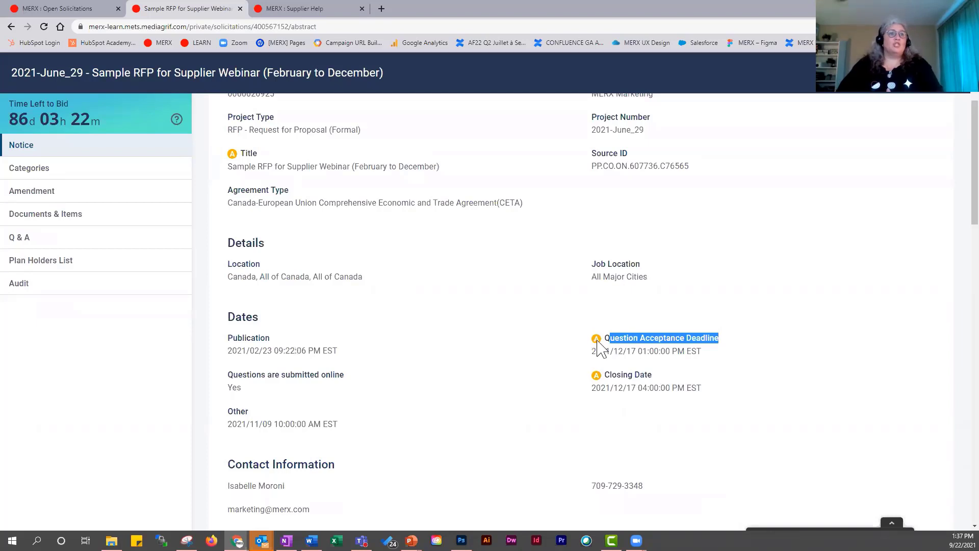
pyautogui.moveTo(656, 377); pyautogui.dragTo(604, 378)
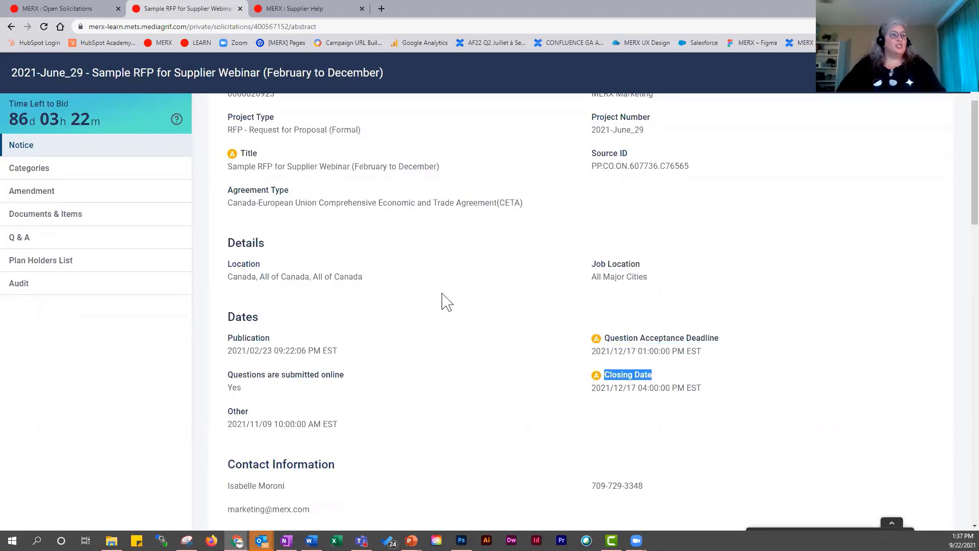
# Read the notice's Contact Information, Description and Buyer's Requirements, including the General Requirements
pyautogui.scroll(-3, 442, 296)
pyautogui.moveTo(224, 314); pyautogui.dragTo(389, 312)
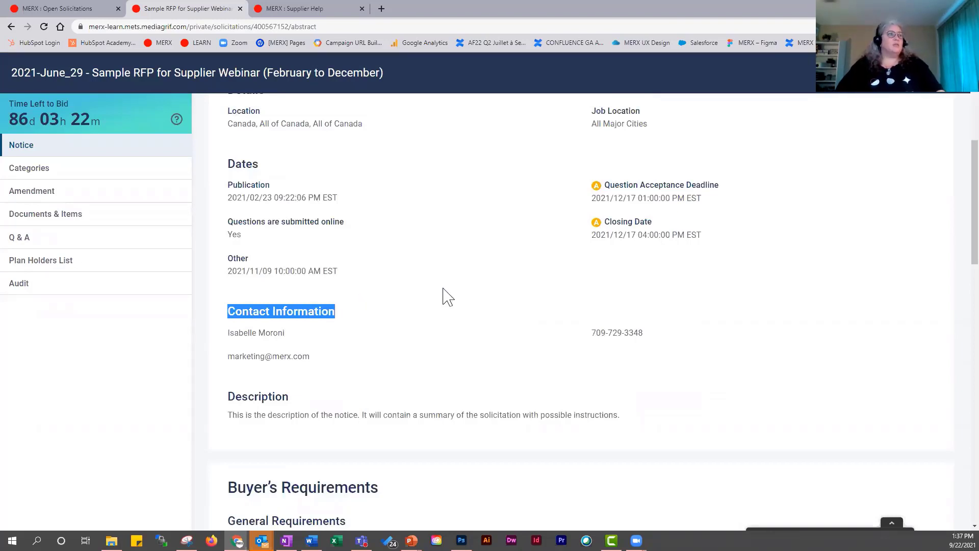
pyautogui.scroll(-3, 444, 300)
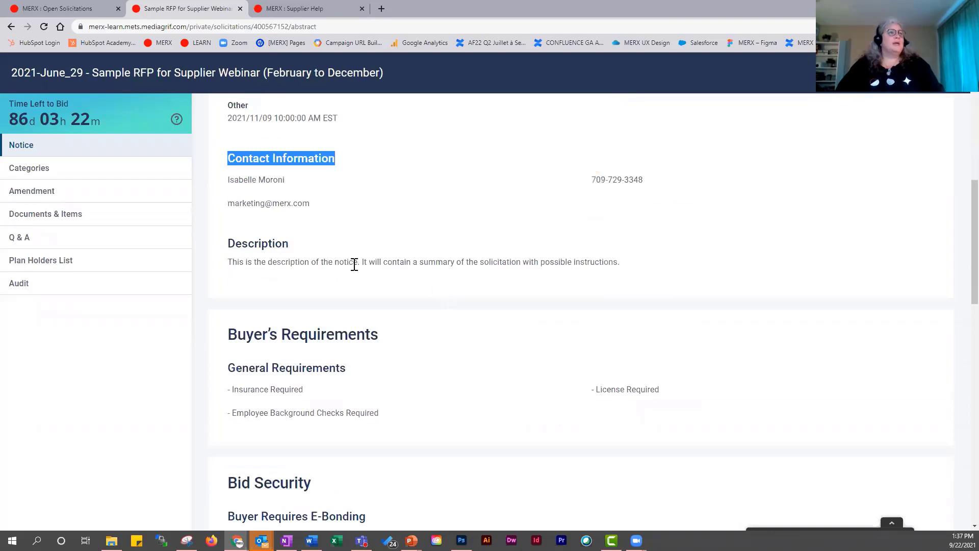
pyautogui.scroll(-3, 498, 293)
pyautogui.tripleClick(424, 180)
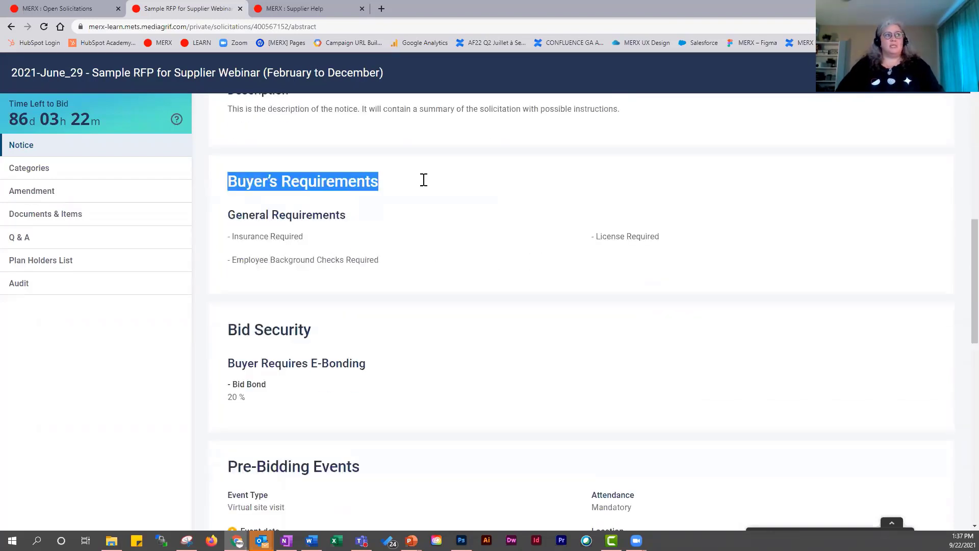
pyautogui.moveTo(243, 213); pyautogui.dragTo(376, 227)
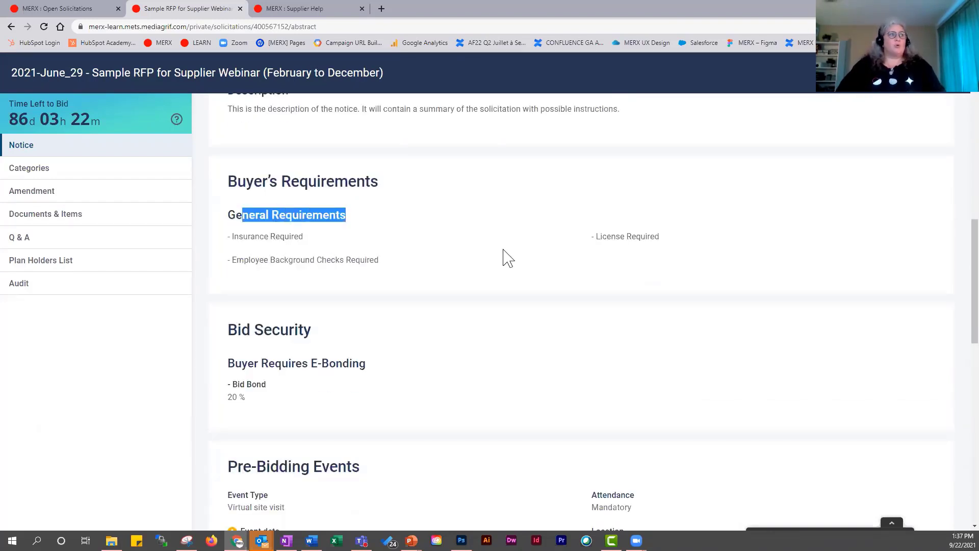
# Review the notice's Bid Security and Pre-Bidding Events sections, including the e-bonding requirement and the marker beside the event date
pyautogui.scroll(-3, 505, 257)
pyautogui.moveTo(230, 176); pyautogui.dragTo(367, 184)
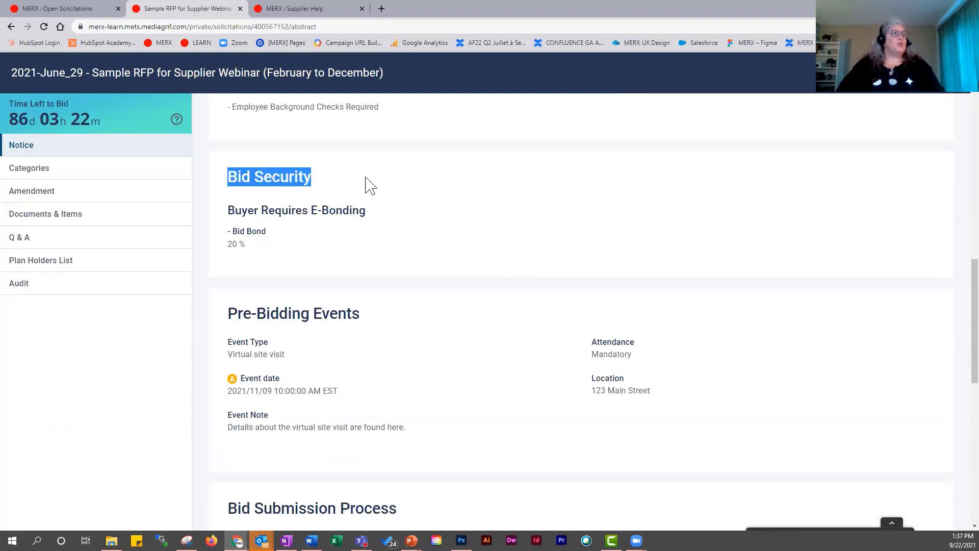
pyautogui.click(344, 210)
pyautogui.moveTo(311, 210); pyautogui.dragTo(424, 218)
pyautogui.scroll(-3, 430, 219)
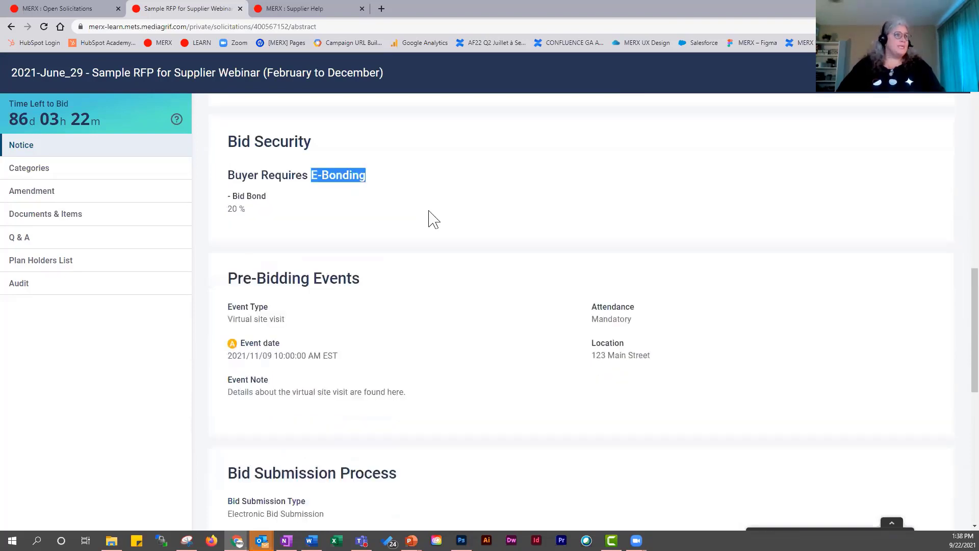
pyautogui.moveTo(383, 164); pyautogui.dragTo(225, 164)
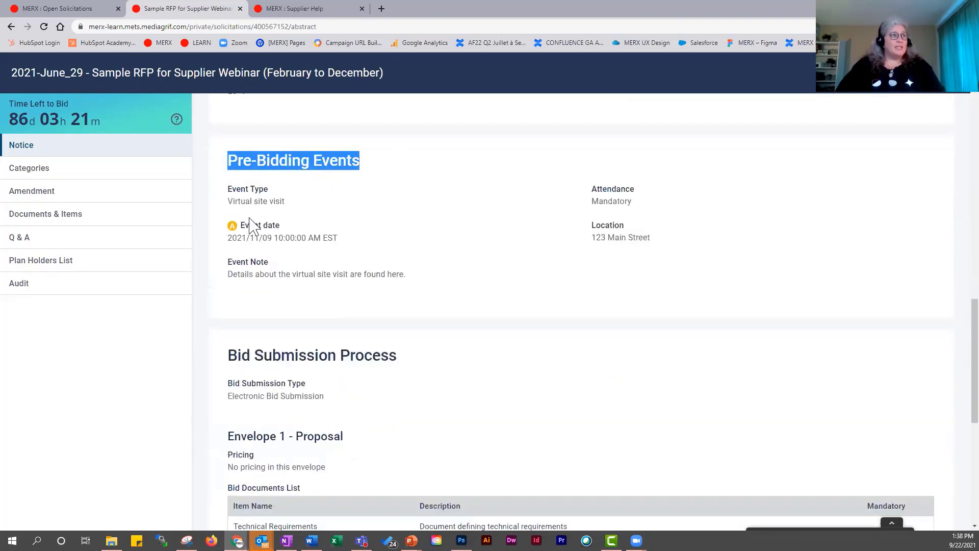
pyautogui.moveTo(236, 236)
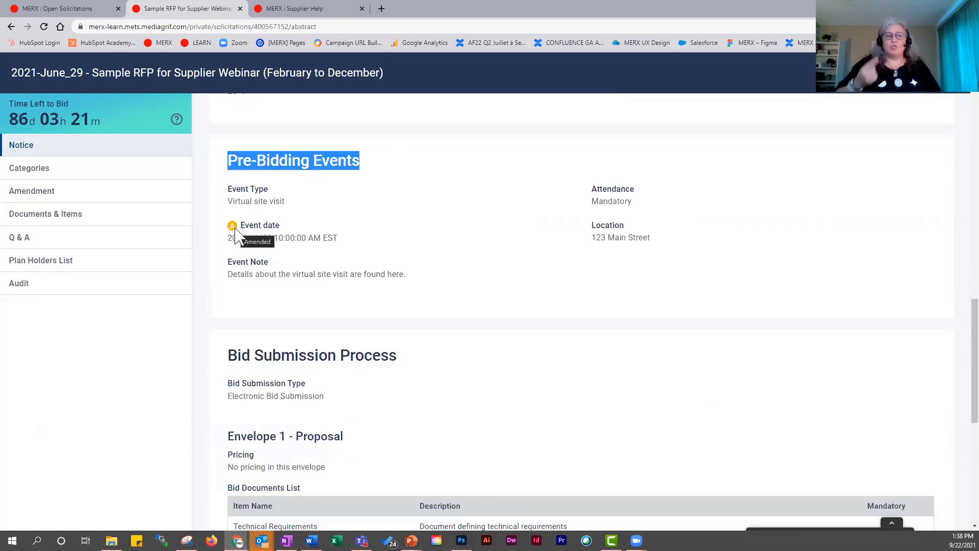
# Review the Bid Submission Process, covering the submission type and the contents of Envelope 1 - Proposal and Envelope 2 - Pricing
pyautogui.scroll(-3, 290, 245)
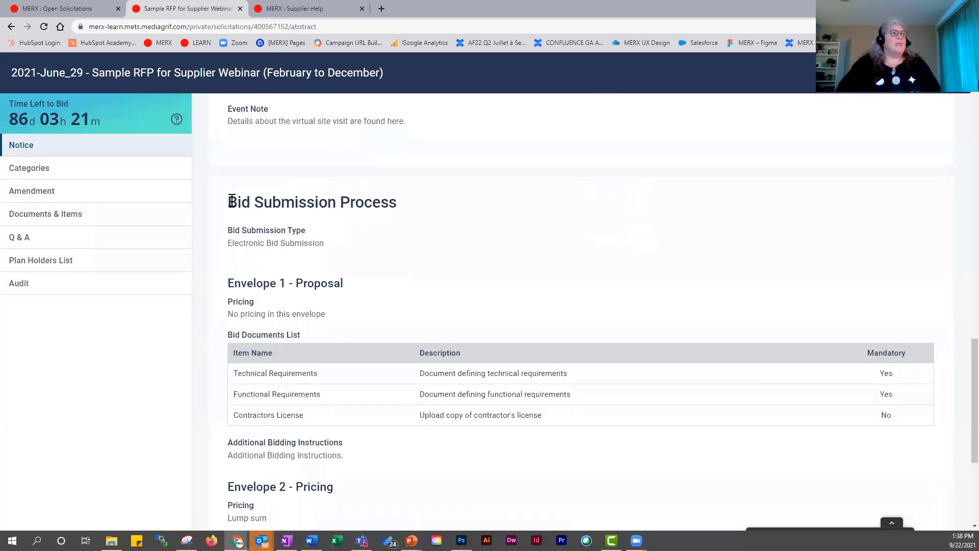
pyautogui.moveTo(228, 202); pyautogui.dragTo(414, 209)
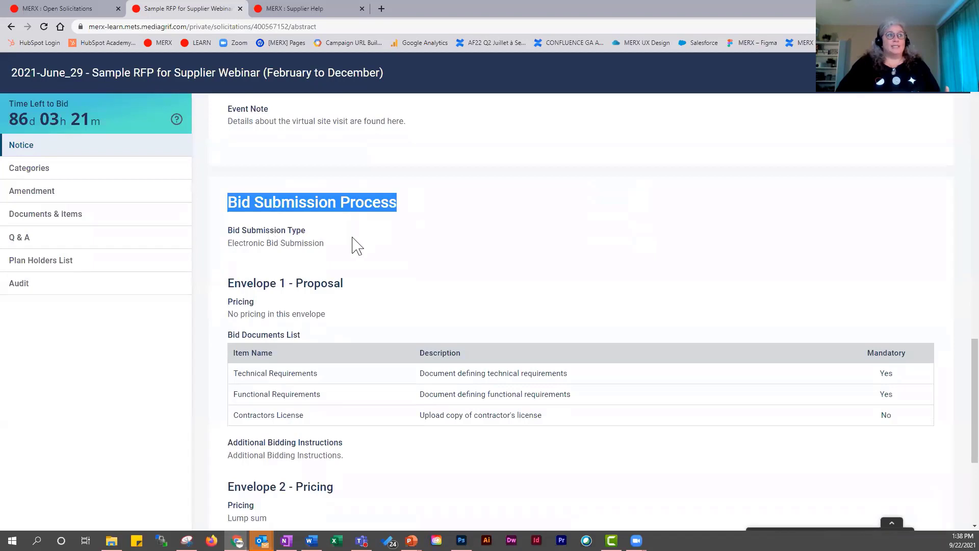
pyautogui.moveTo(354, 244); pyautogui.dragTo(220, 243)
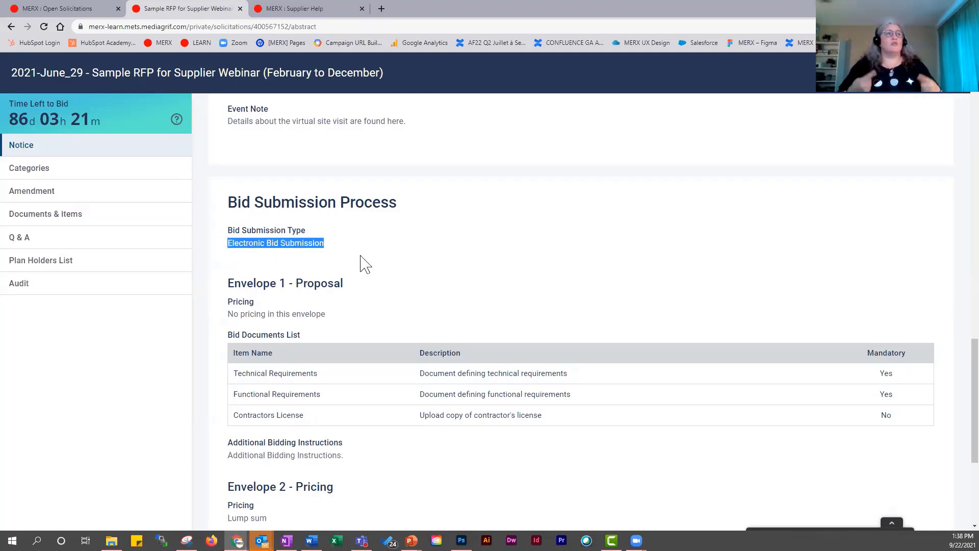
pyautogui.scroll(-3, 476, 273)
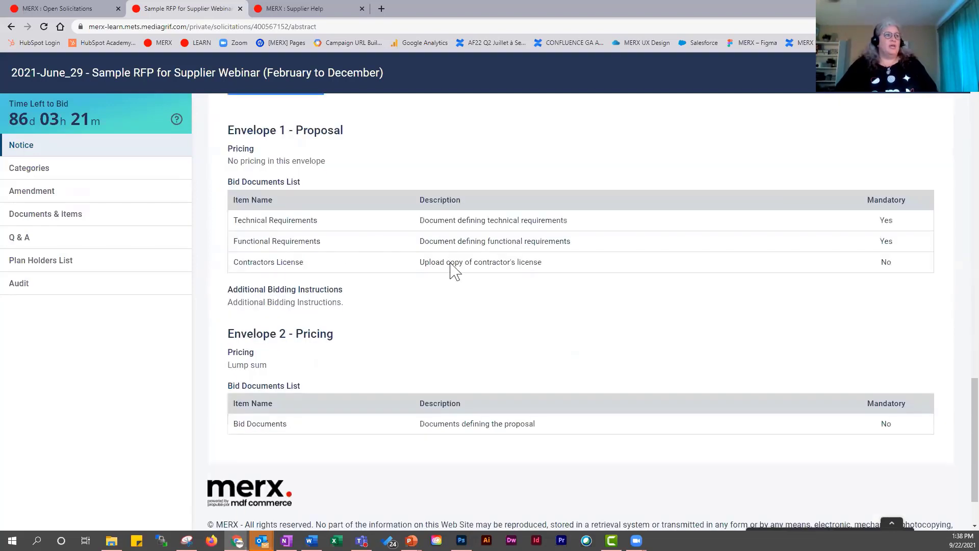
pyautogui.moveTo(232, 135); pyautogui.dragTo(372, 131)
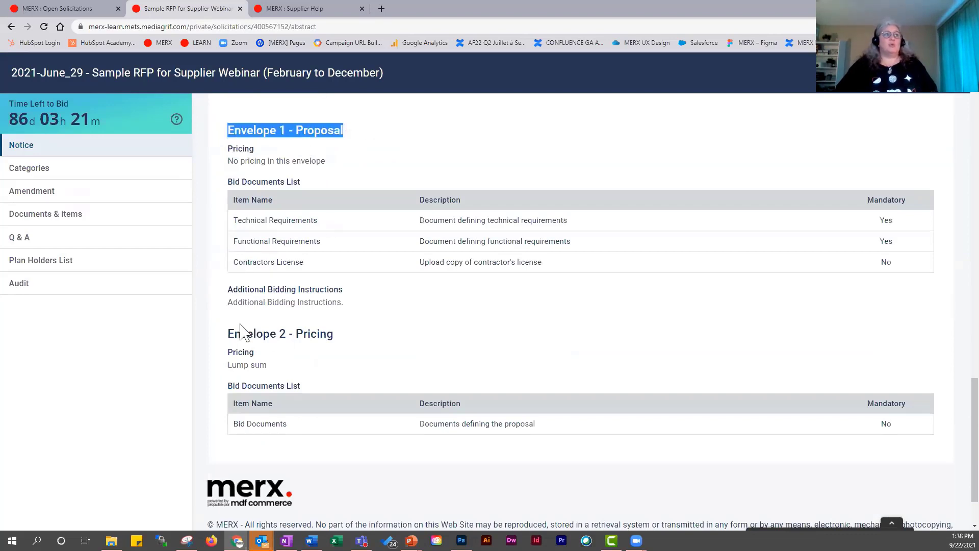
pyautogui.moveTo(230, 332); pyautogui.dragTo(359, 343)
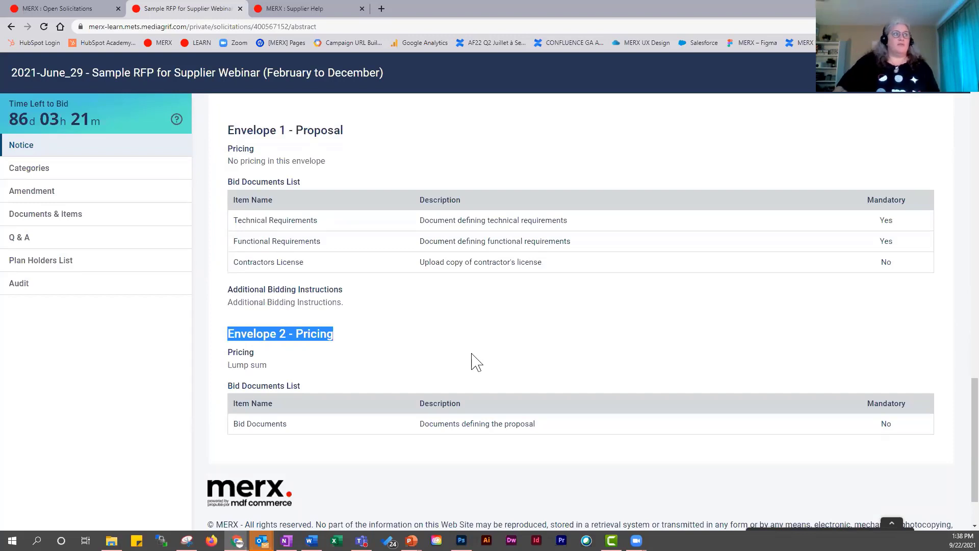
pyautogui.scroll(-2, 555, 352)
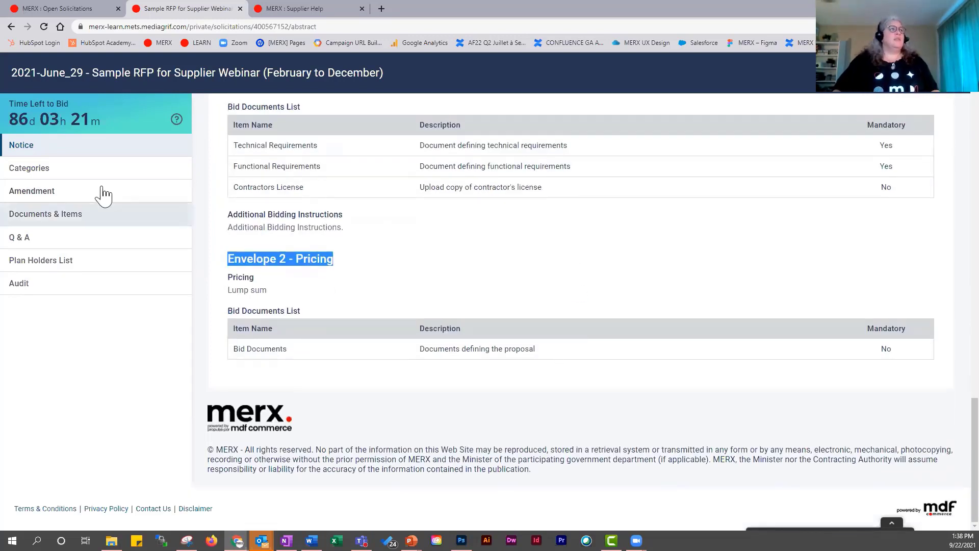
# Review the solicitation's categories and its list of amendments
pyautogui.click(74, 180)
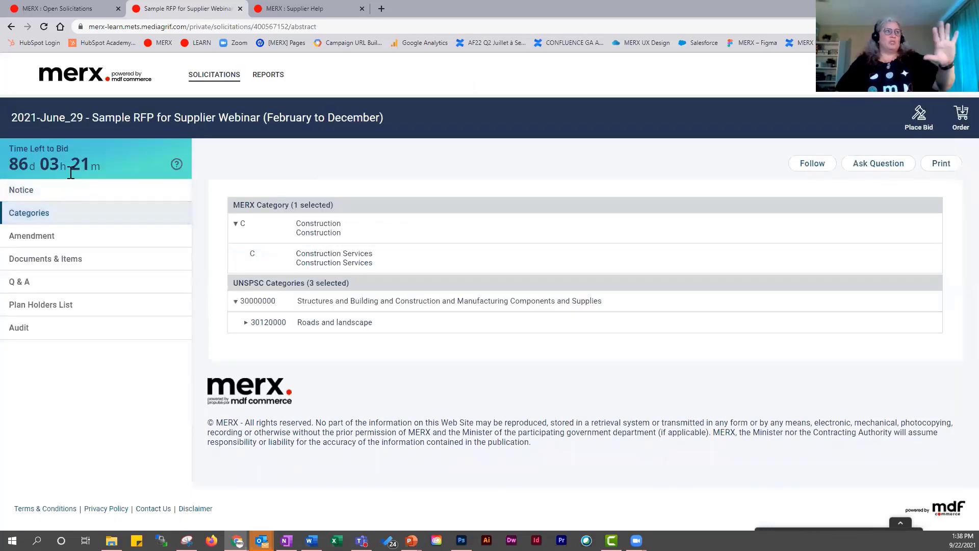
pyautogui.click(61, 242)
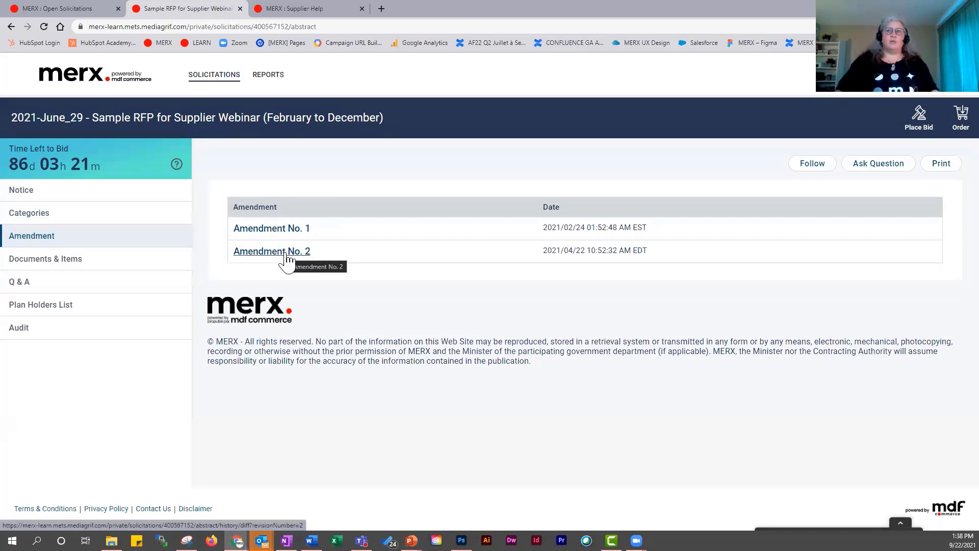
# Look through the amendment and original project files under Documents & Items, and view the Plan Holders List
pyautogui.click(77, 262)
pyautogui.scroll(-3, 306, 239)
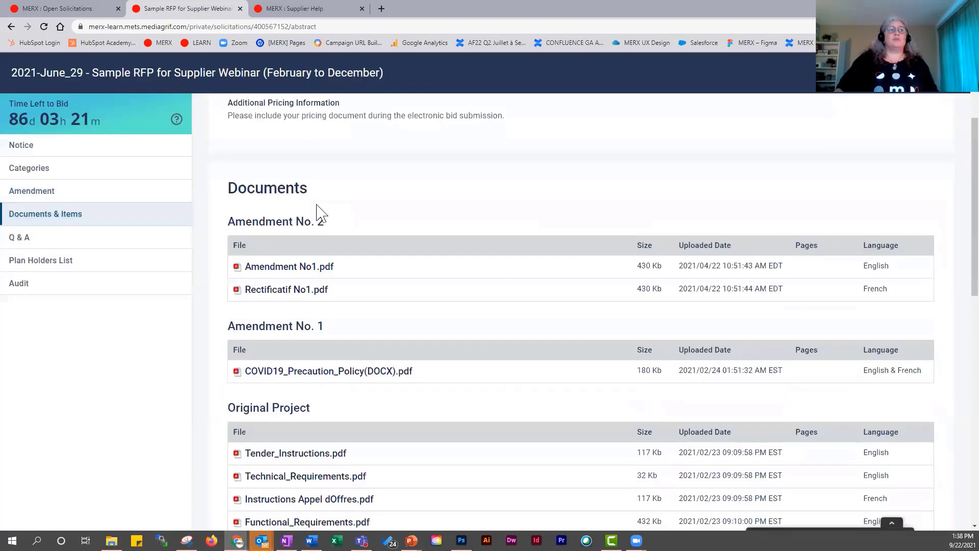
pyautogui.scroll(-3, 437, 357)
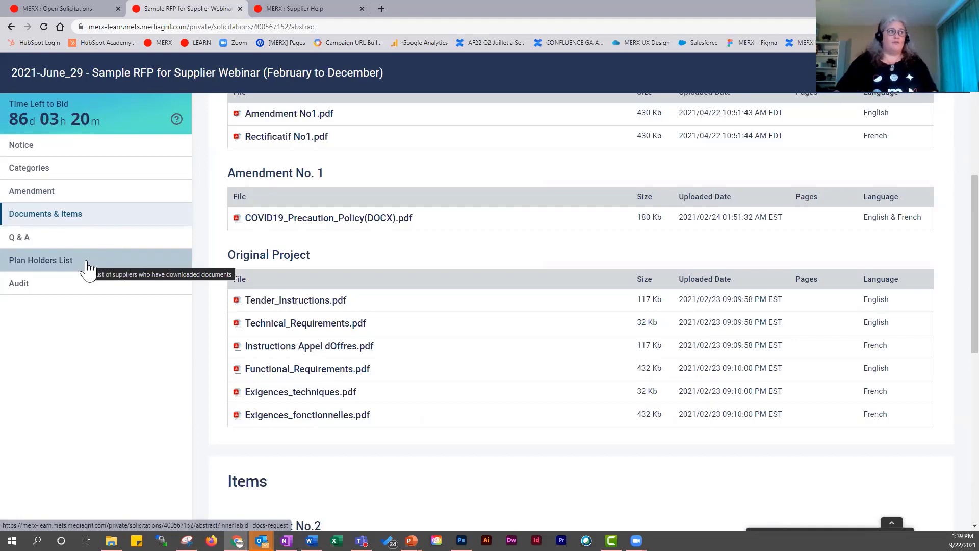
pyautogui.click(61, 269)
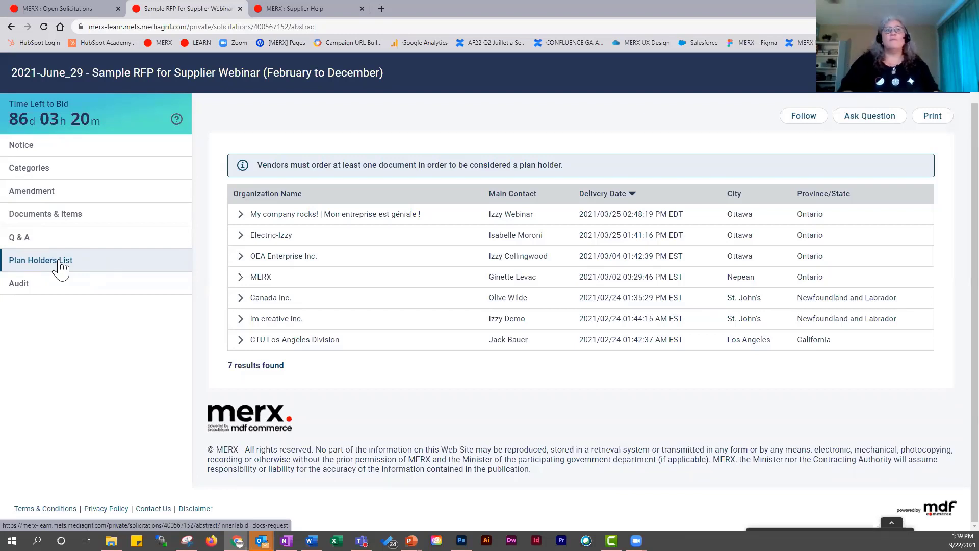
# Review the address and main contact details of the Electric-Izzy plan holder, and collapse the entry
pyautogui.click(239, 238)
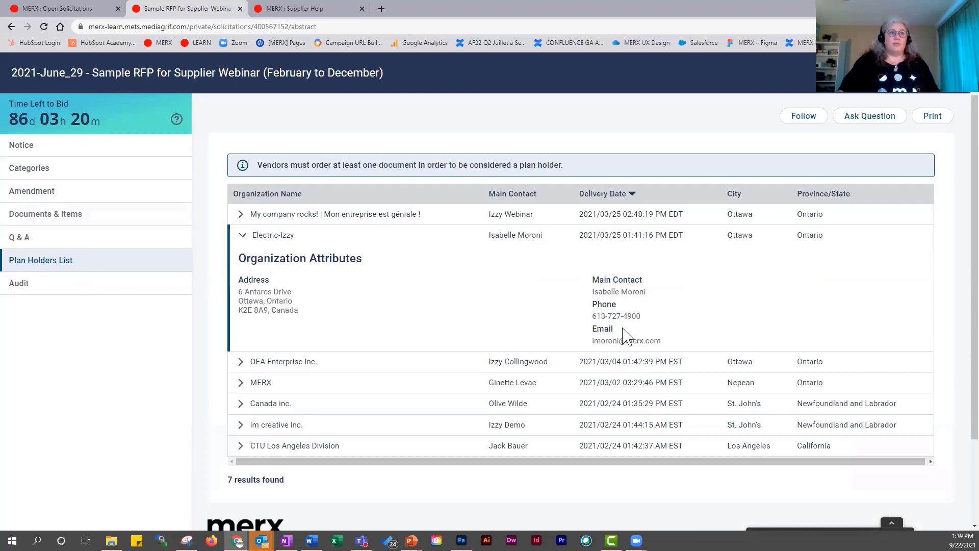
pyautogui.moveTo(600, 279); pyautogui.dragTo(648, 305)
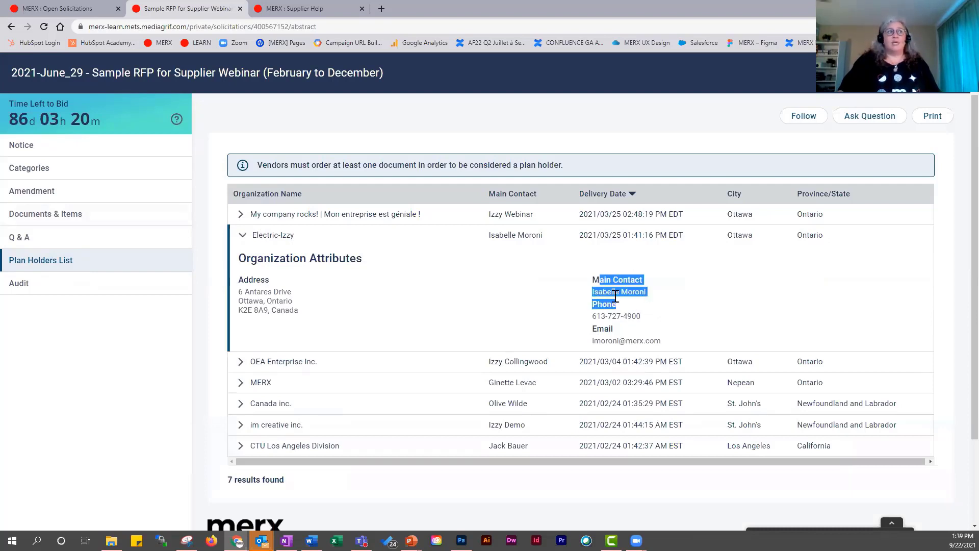
pyautogui.click(376, 267)
pyautogui.click(242, 235)
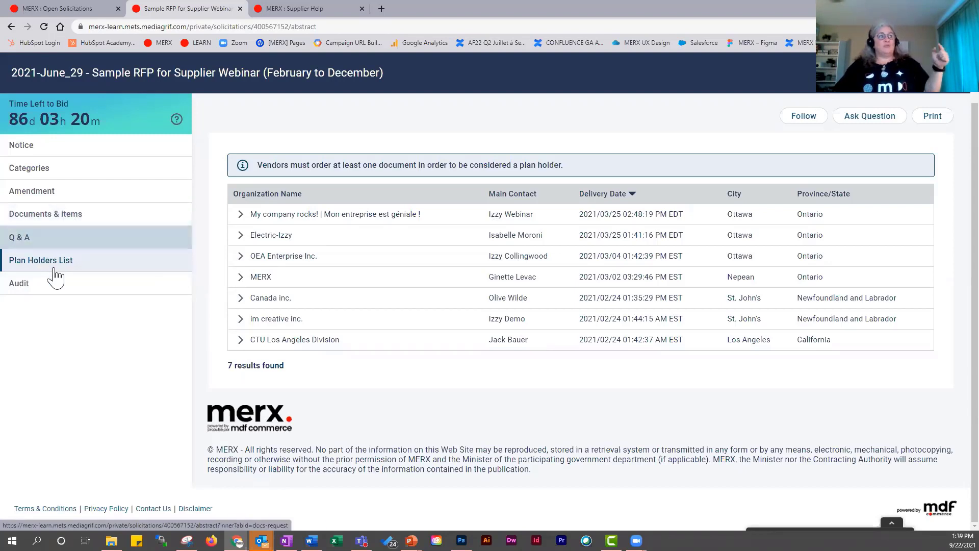
# Revisit the solicitation's Documents & Items and open the order basket for its files, dismissing the Place a Bid dialog
pyautogui.click(54, 224)
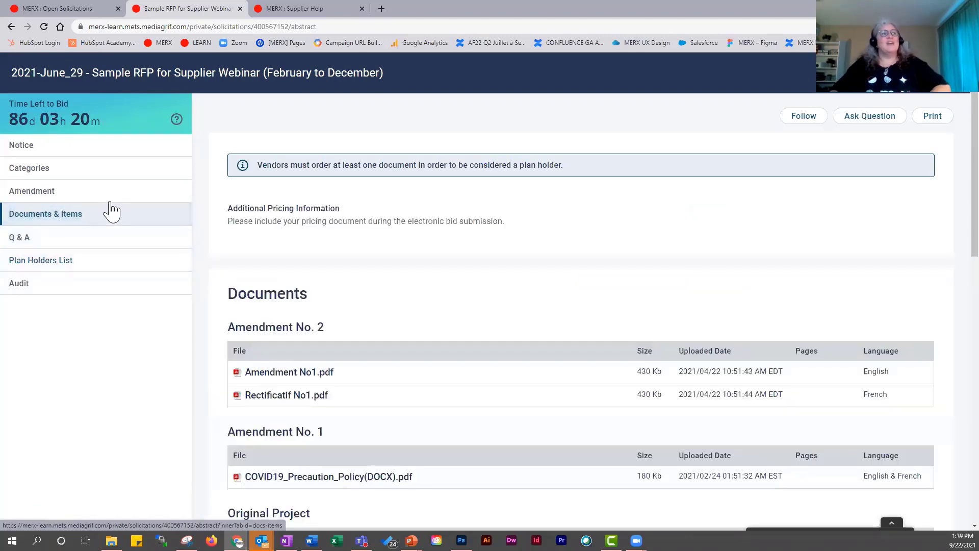
pyautogui.scroll(-3, 452, 238)
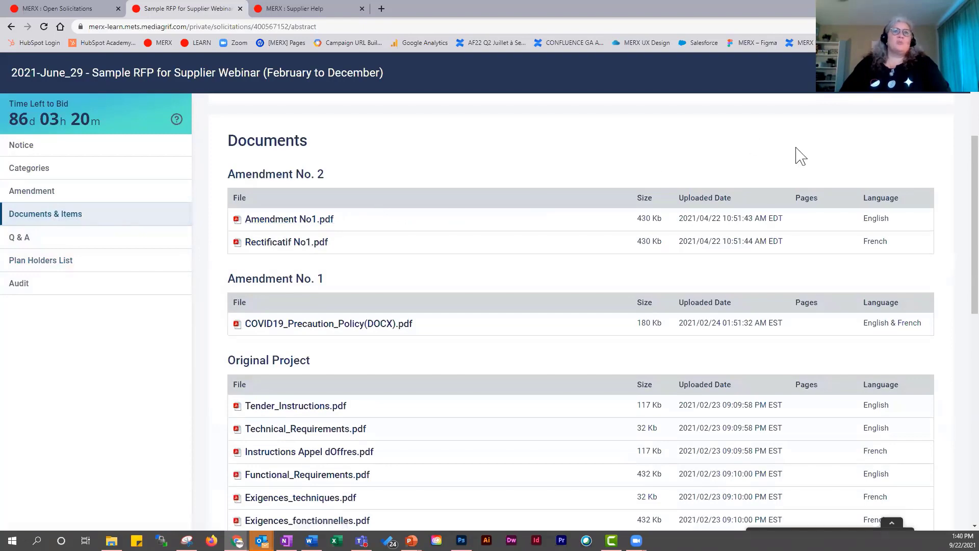
pyautogui.click(904, 102)
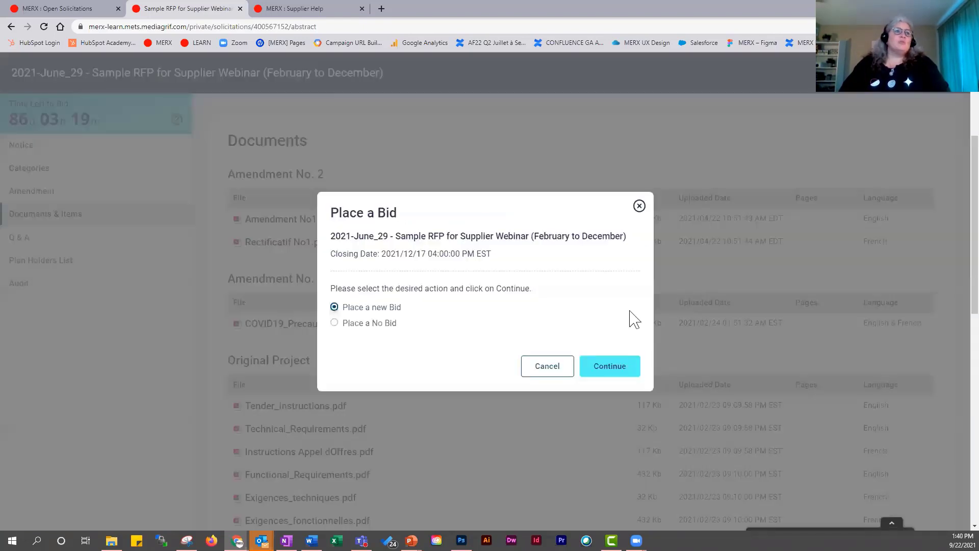
pyautogui.click(568, 366)
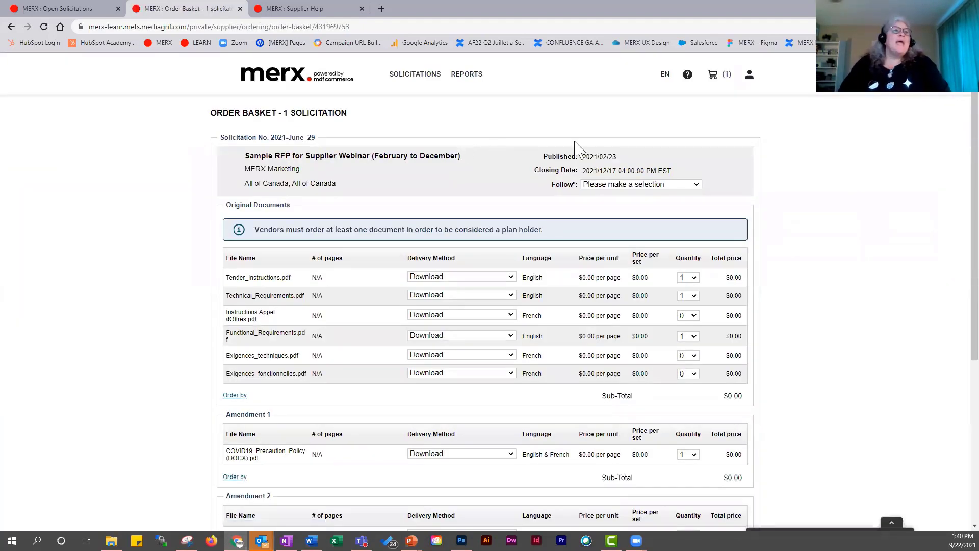
# Set the order's Follow option to Follow and receive Notifications
pyautogui.doubleClick(557, 186)
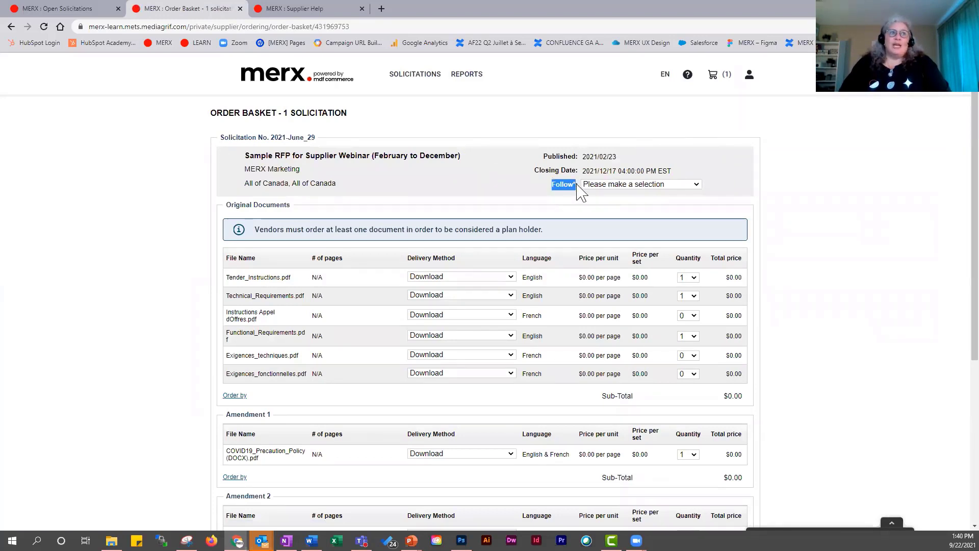
pyautogui.click(696, 186)
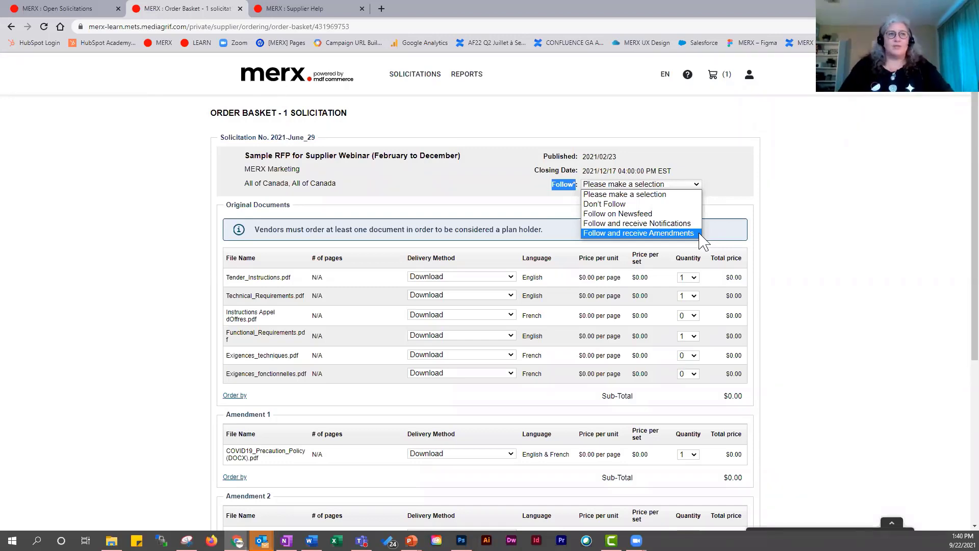
pyautogui.click(678, 224)
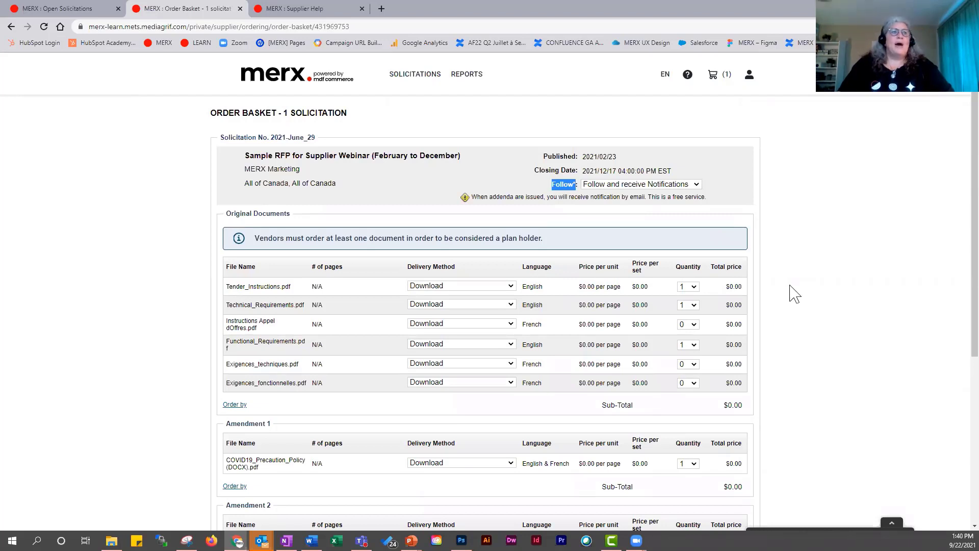
# Review the delivery methods offered for Tender_Instructions.pdf and keep Download selected
pyautogui.scroll(-3, 794, 293)
pyautogui.moveTo(420, 114); pyautogui.dragTo(489, 117)
pyautogui.click(512, 134)
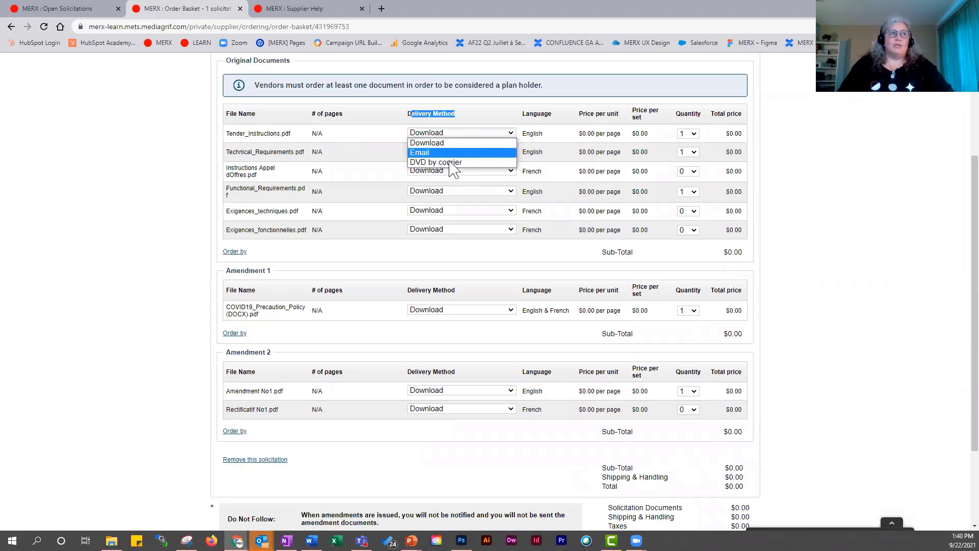
pyautogui.click(451, 144)
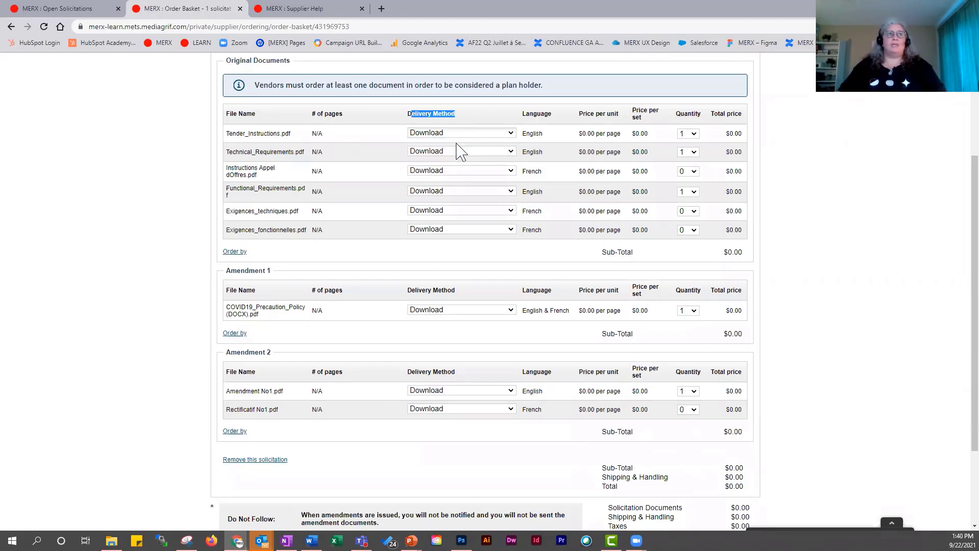
pyautogui.click(461, 120)
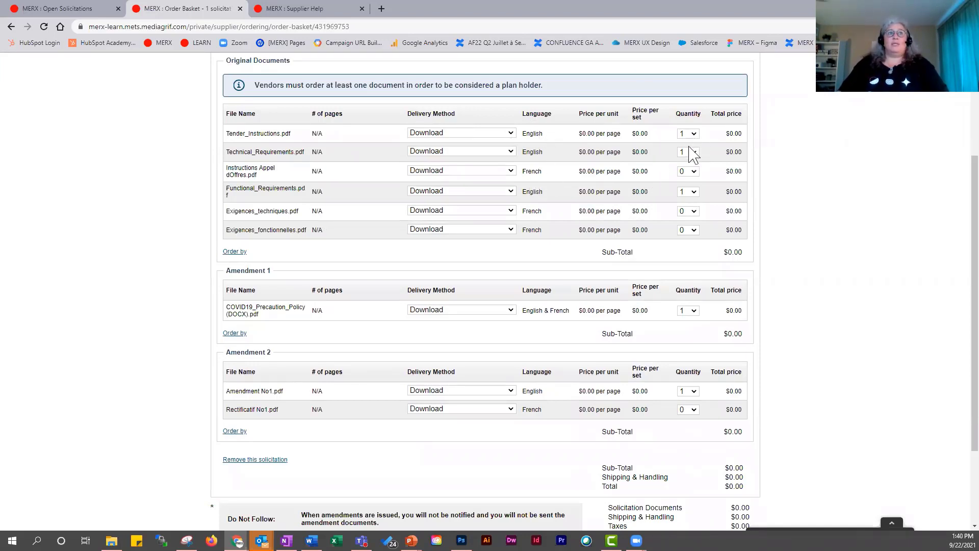
# Check the languages and quantities of the original and amendment documents, and continue to the order summary
pyautogui.doubleClick(535, 134)
pyautogui.doubleClick(534, 153)
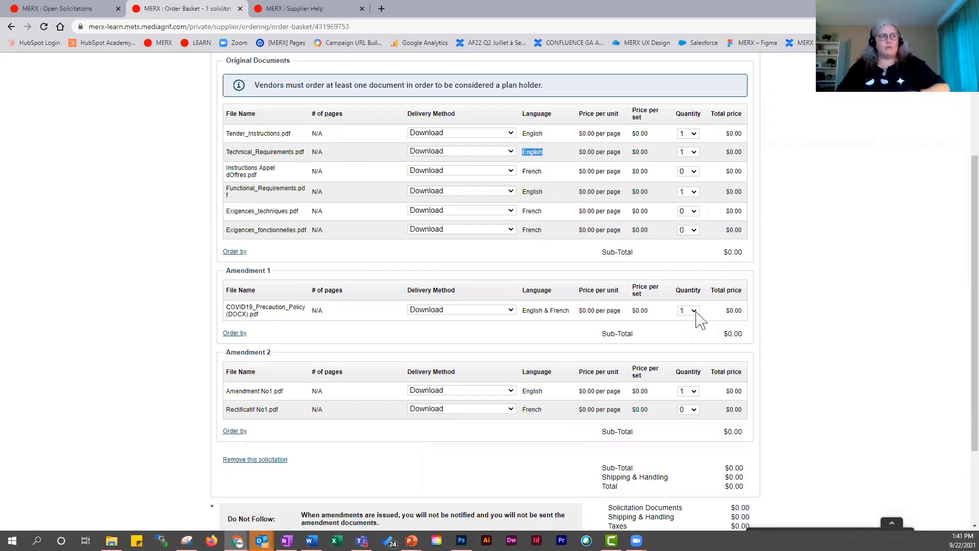
pyautogui.scroll(-3, 828, 301)
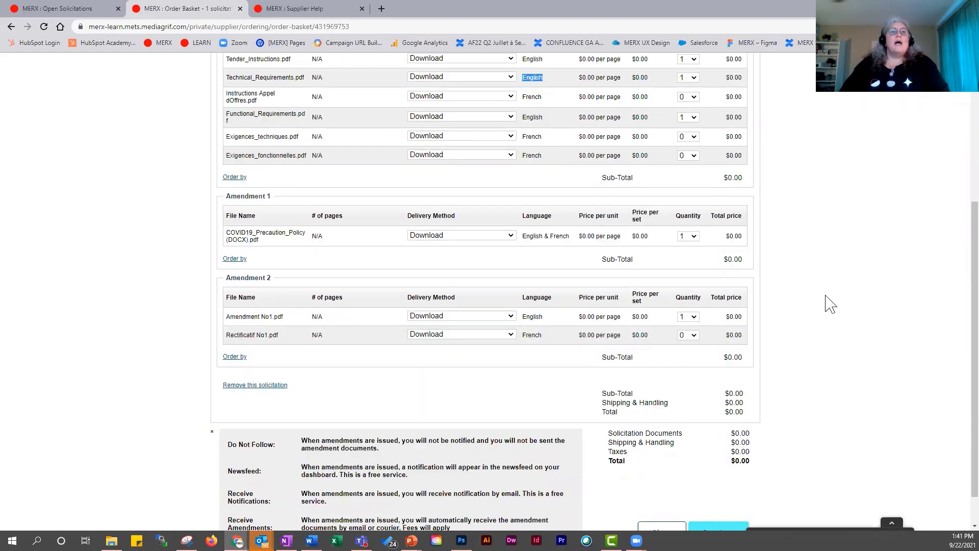
pyautogui.click(710, 503)
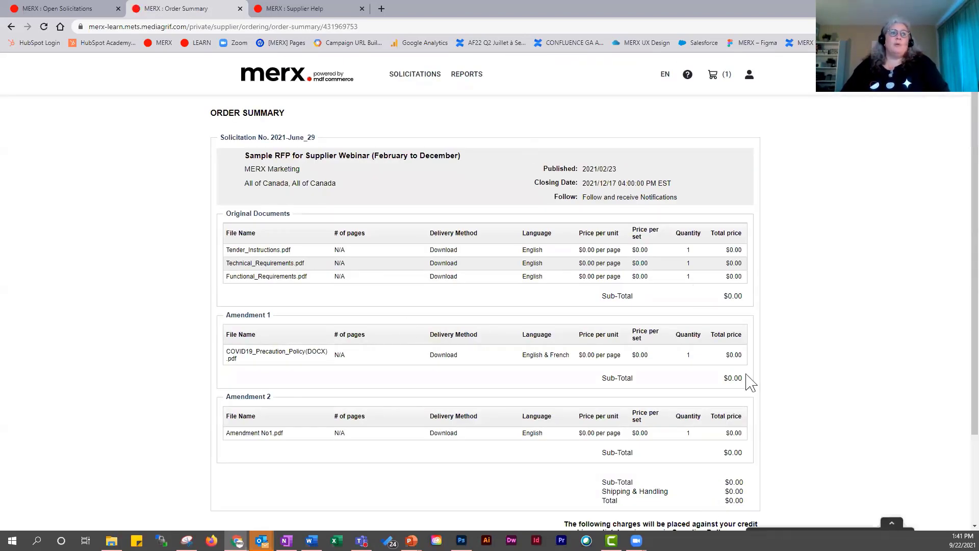
# Check the order's charges and process it, closing the order confirmation to return to the solicitation
pyautogui.scroll(-3, 754, 378)
pyautogui.moveTo(724, 369); pyautogui.dragTo(765, 476)
pyautogui.click(766, 474)
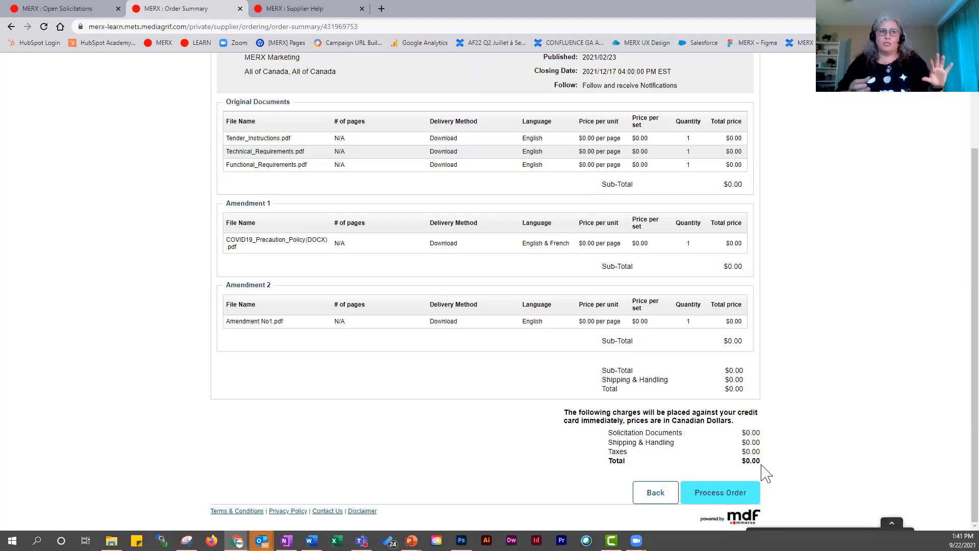
pyautogui.click(734, 492)
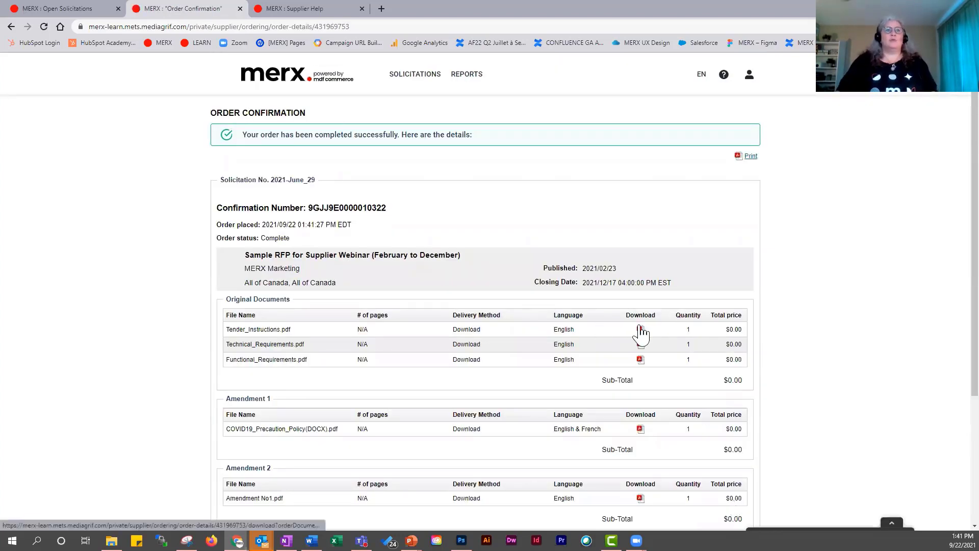
pyautogui.scroll(-3, 644, 351)
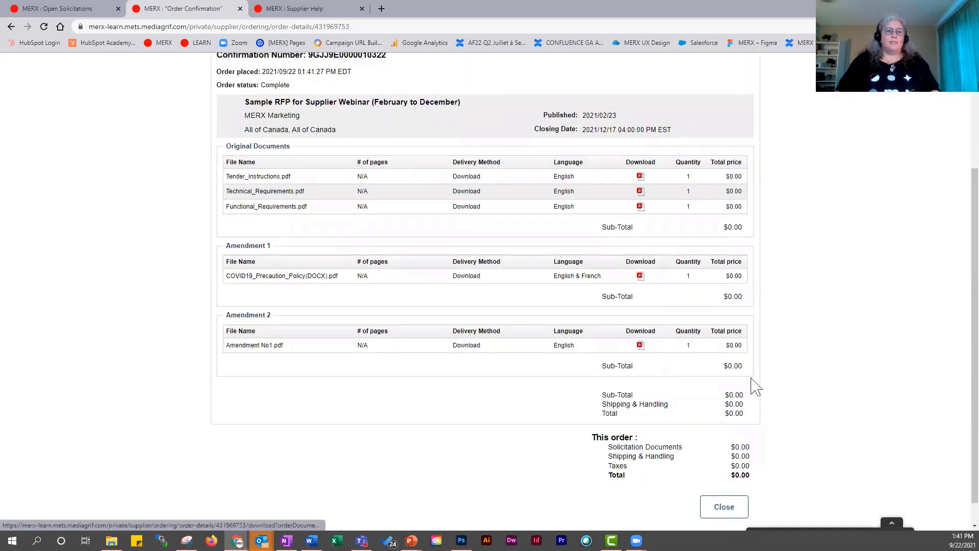
pyautogui.click(725, 515)
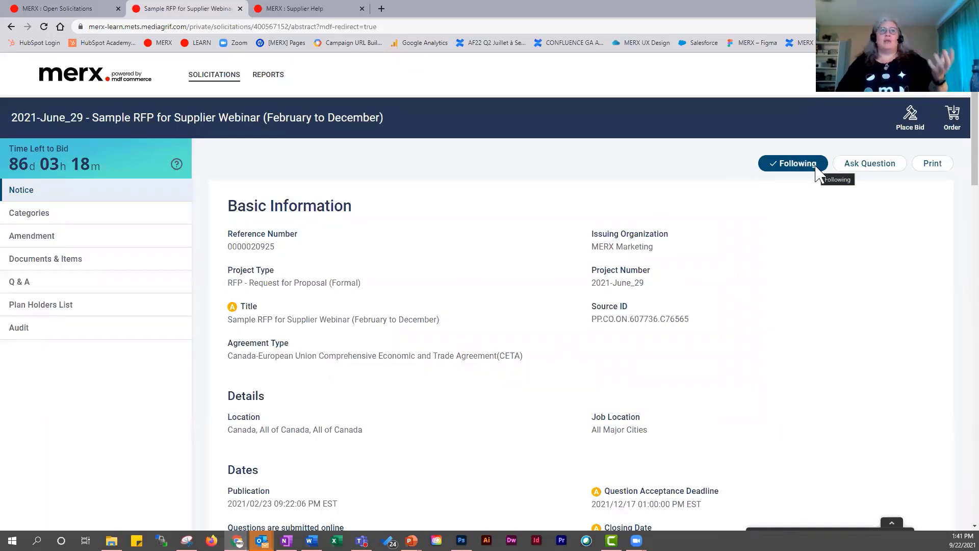
# Check the Plan Holders List for the organization that placed the order, merx, powered by mdf commerce, and its main contact
pyautogui.click(60, 311)
pyautogui.moveTo(250, 261); pyautogui.dragTo(372, 265)
pyautogui.moveTo(489, 262); pyautogui.dragTo(519, 262)
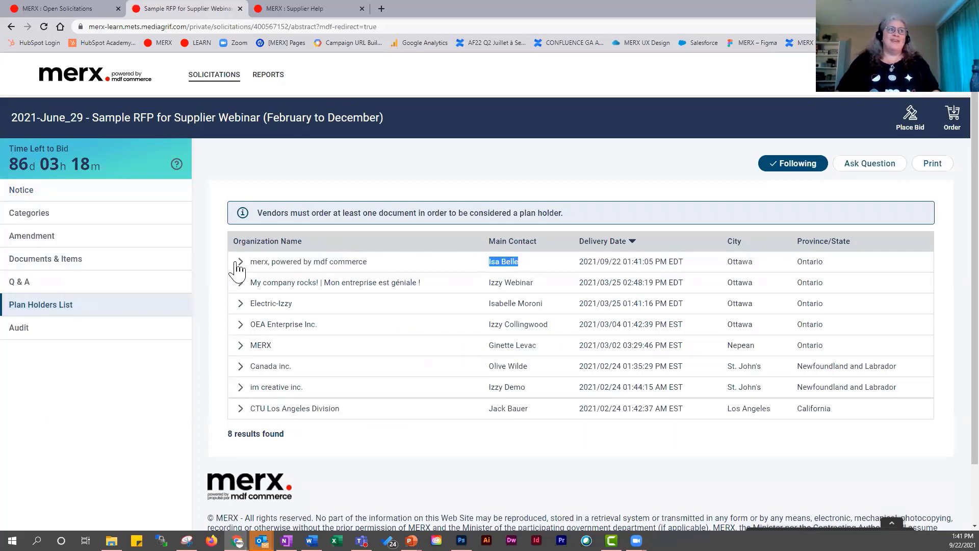
pyautogui.moveTo(251, 261); pyautogui.dragTo(386, 262)
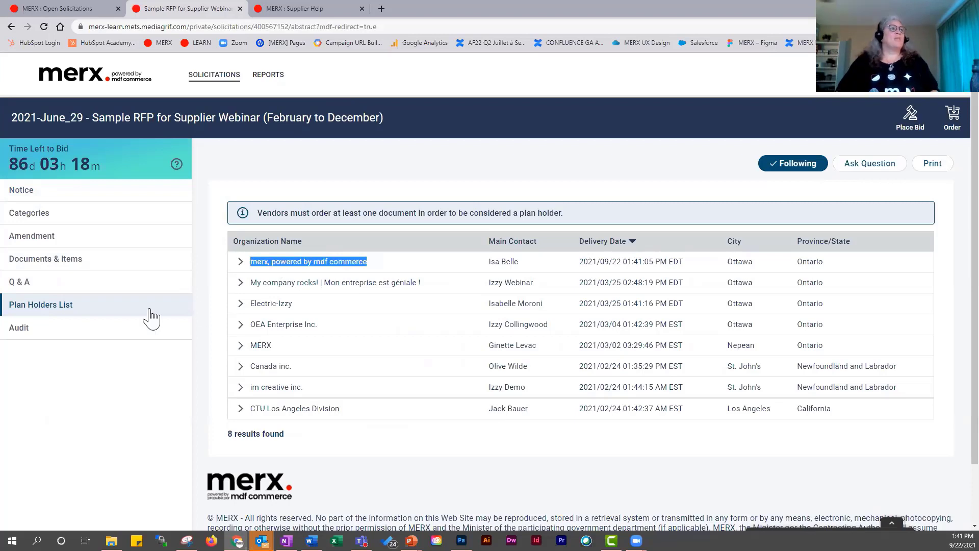
# Review the solicitation's Q & A, including the COVID-19 Policy answer and the numbering of the questions
pyautogui.click(84, 285)
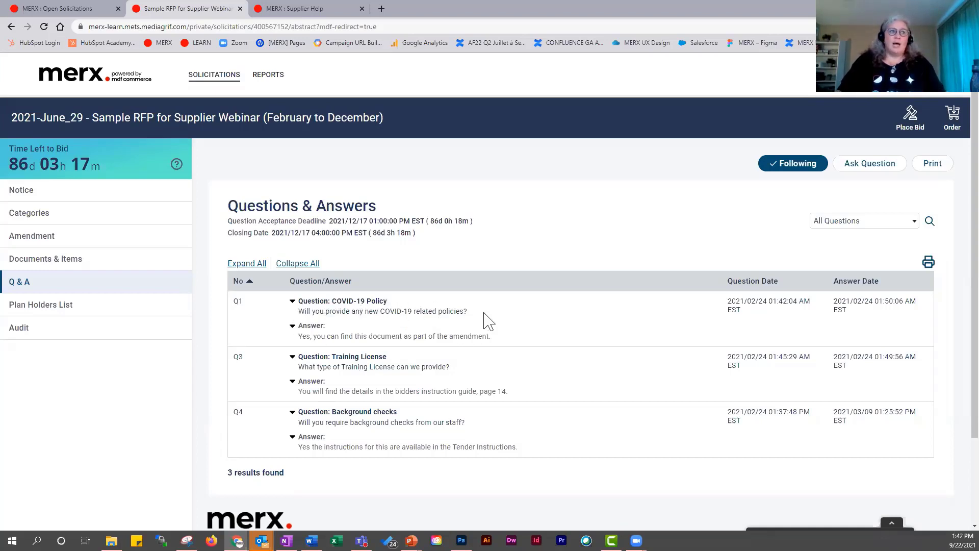
pyautogui.moveTo(340, 337); pyautogui.dragTo(473, 337)
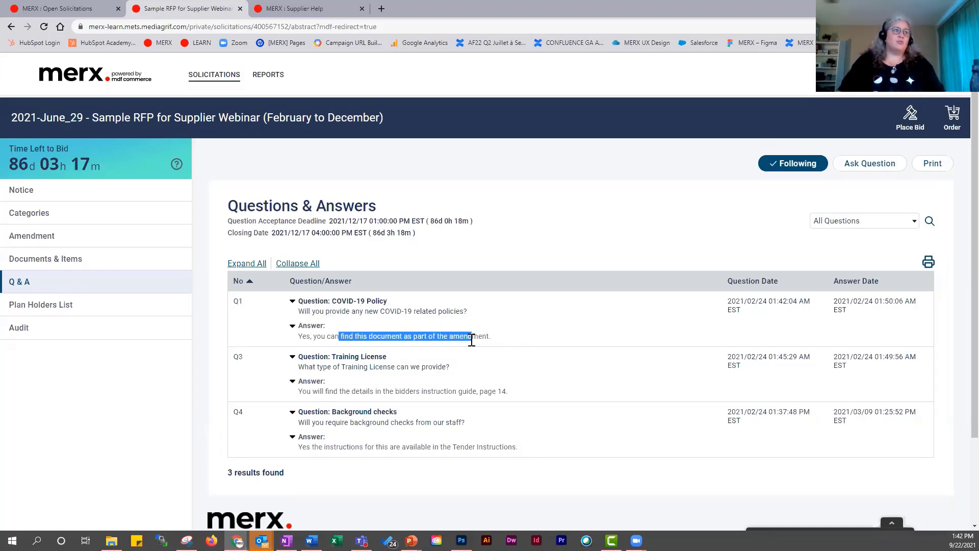
pyautogui.click(237, 304)
pyautogui.doubleClick(237, 304)
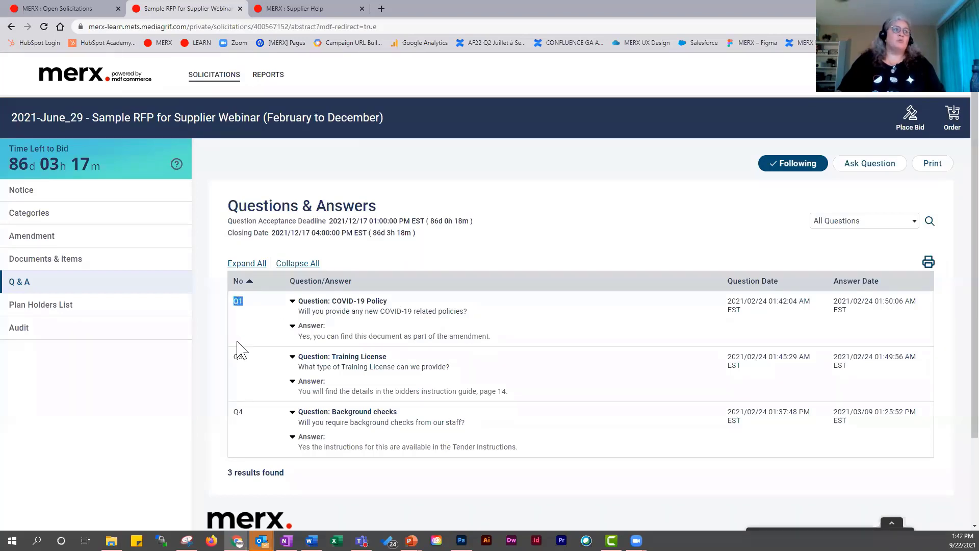
pyautogui.doubleClick(241, 358)
pyautogui.doubleClick(237, 411)
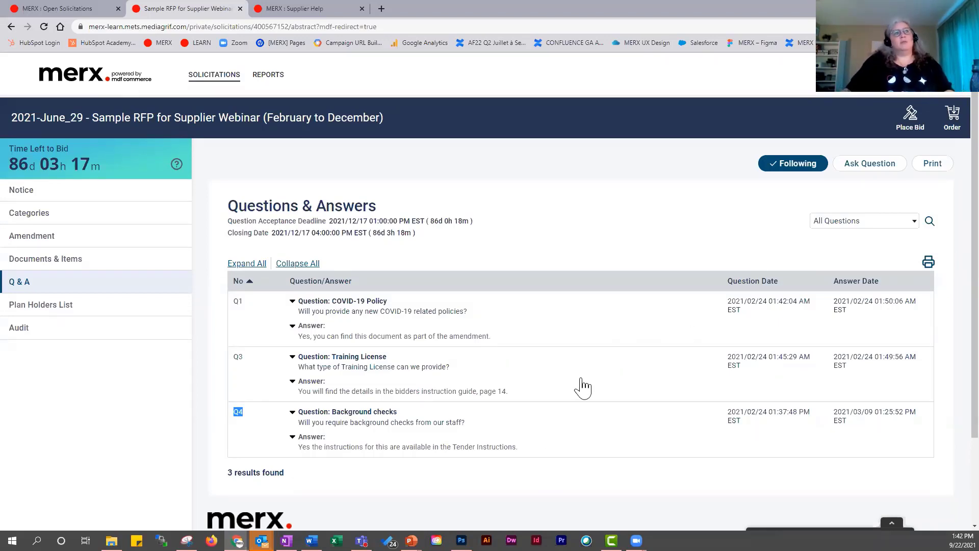
# View the Ask a Question form with its Subject and Question fields, and cancel it without submitting anything
pyautogui.scroll(-2, 586, 379)
pyautogui.scroll(2, 608, 271)
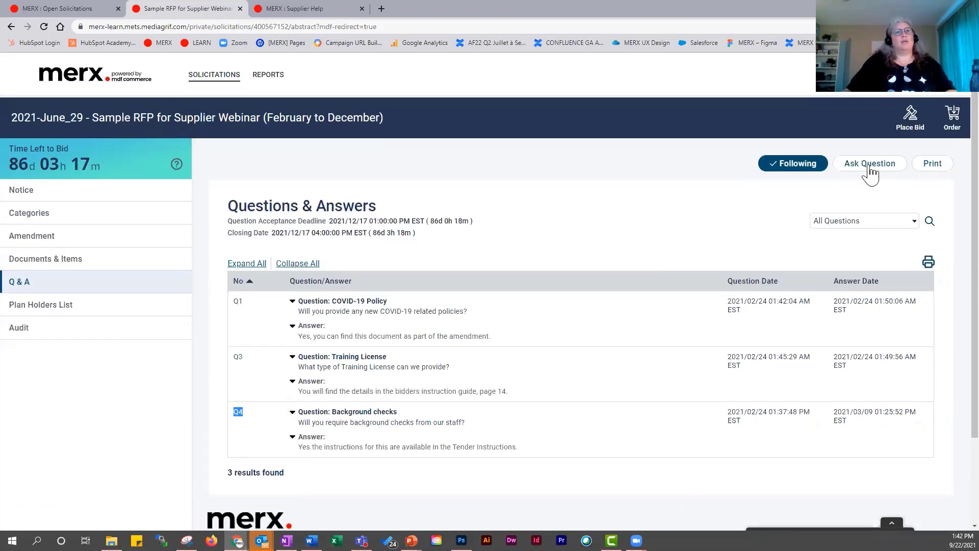
pyautogui.click(870, 171)
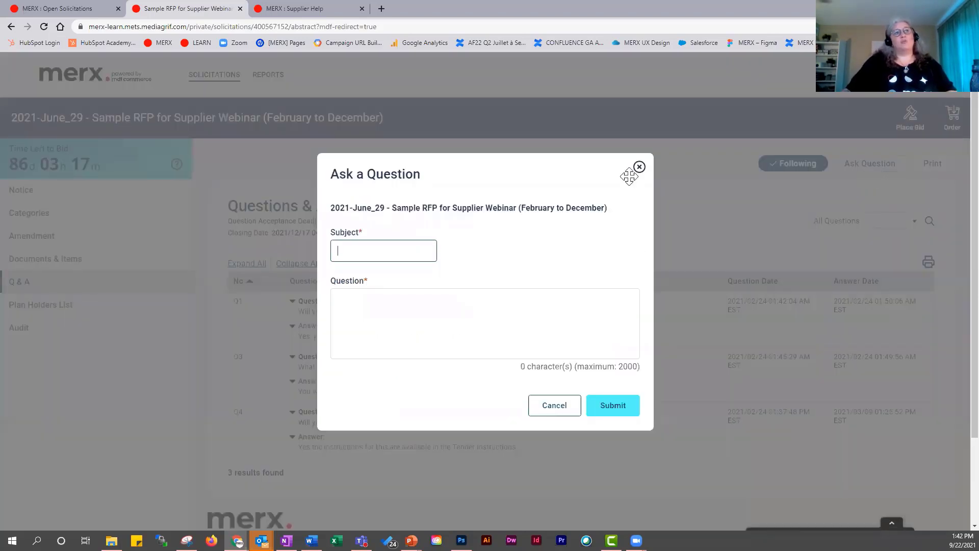
pyautogui.click(554, 410)
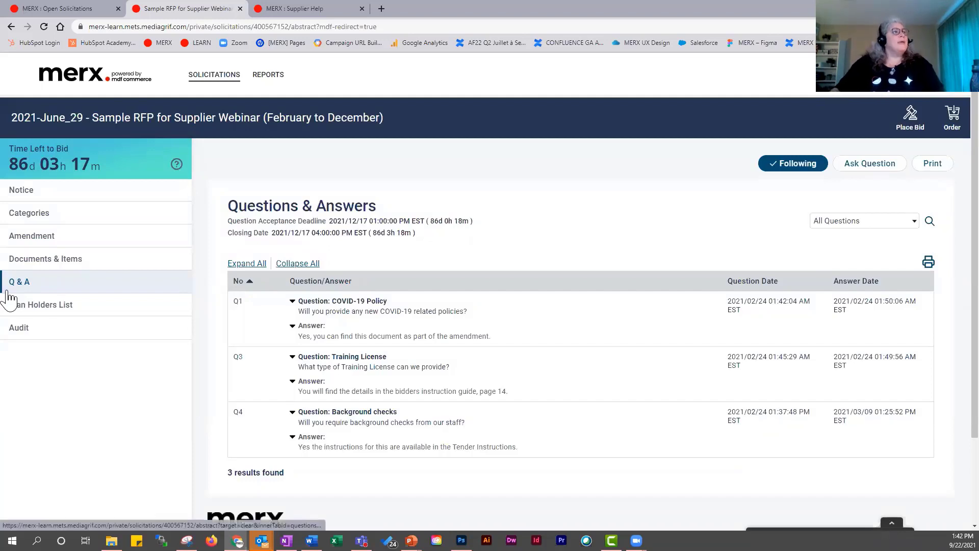
# View the solicitation's Audit history of publication and amendments, and return to the Solicitation Search
pyautogui.click(61, 332)
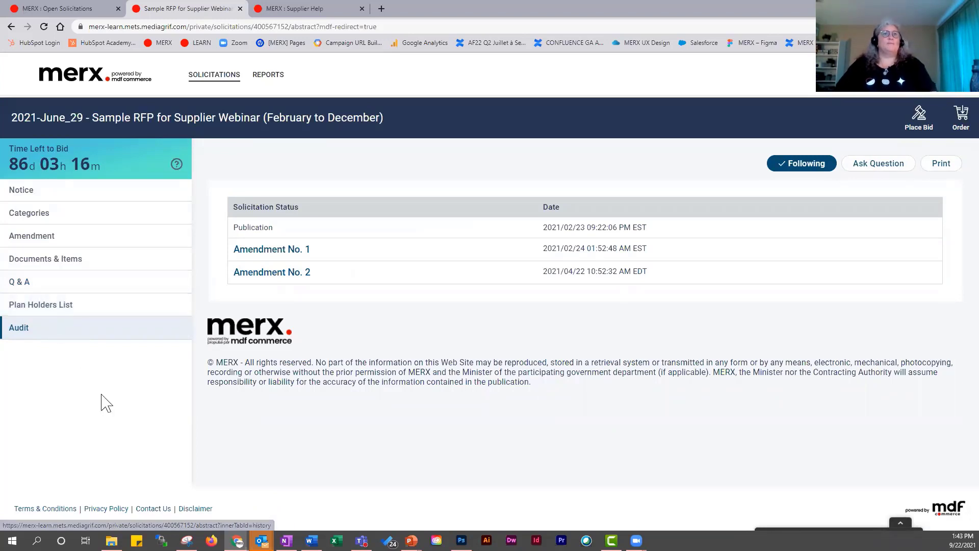
pyautogui.moveTo(215, 77)
pyautogui.click(206, 119)
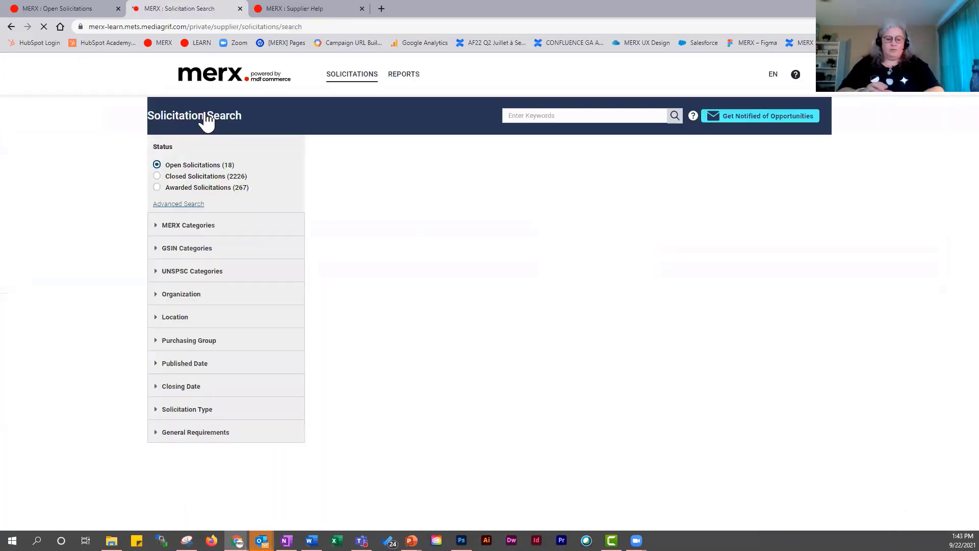
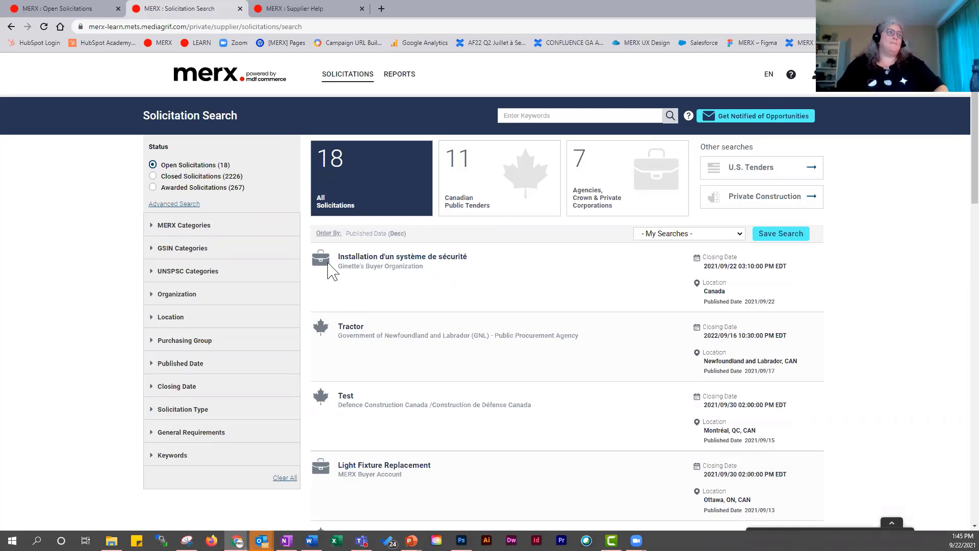
pyautogui.click(566, 115)
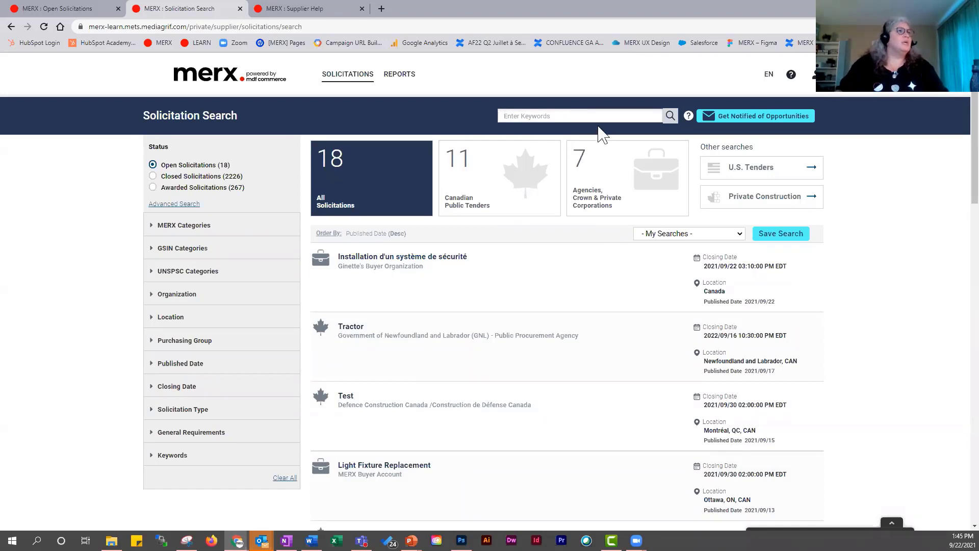
pyautogui.write('can')
pyautogui.press('BackSpace')
pyautogui.press('BackSpace')
pyautogui.press('BackSpace')
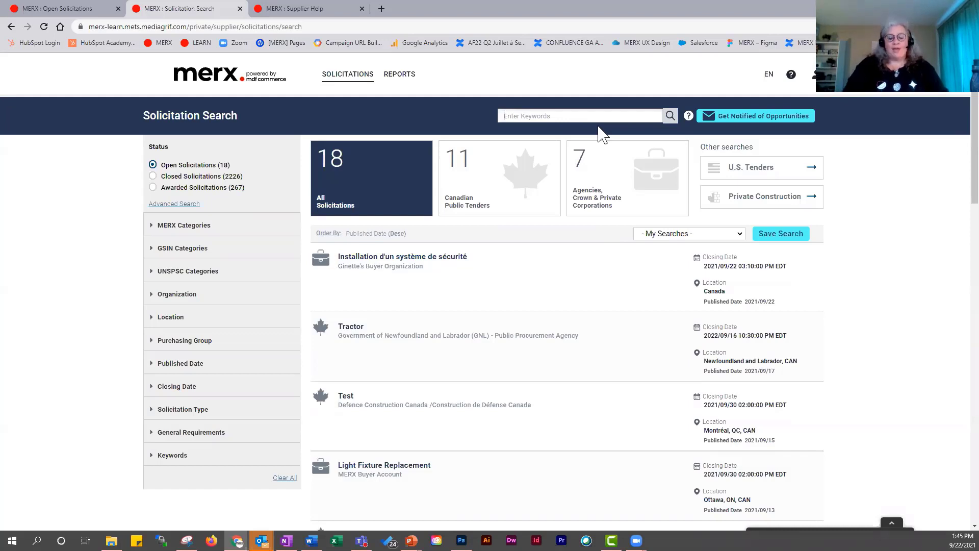
pyautogui.write('webin')
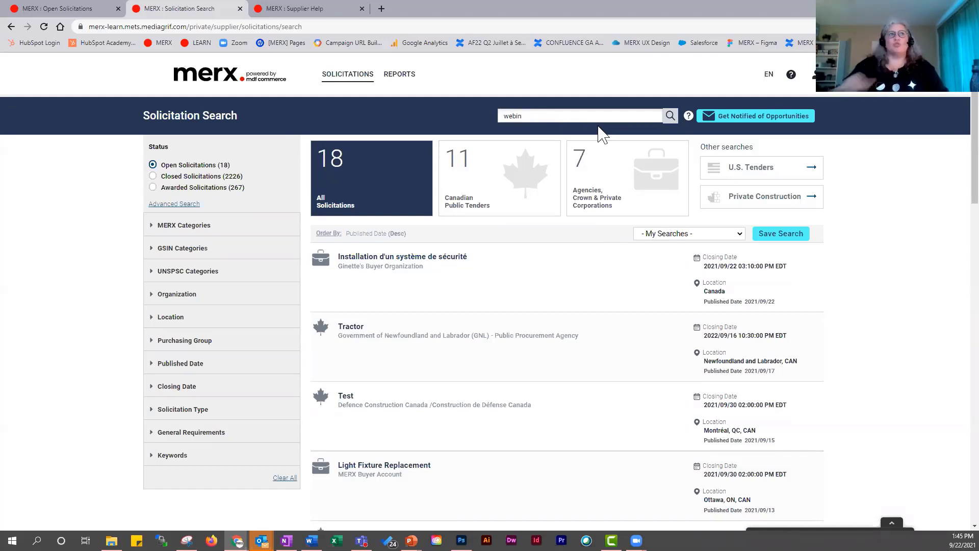
pyautogui.write('atr')
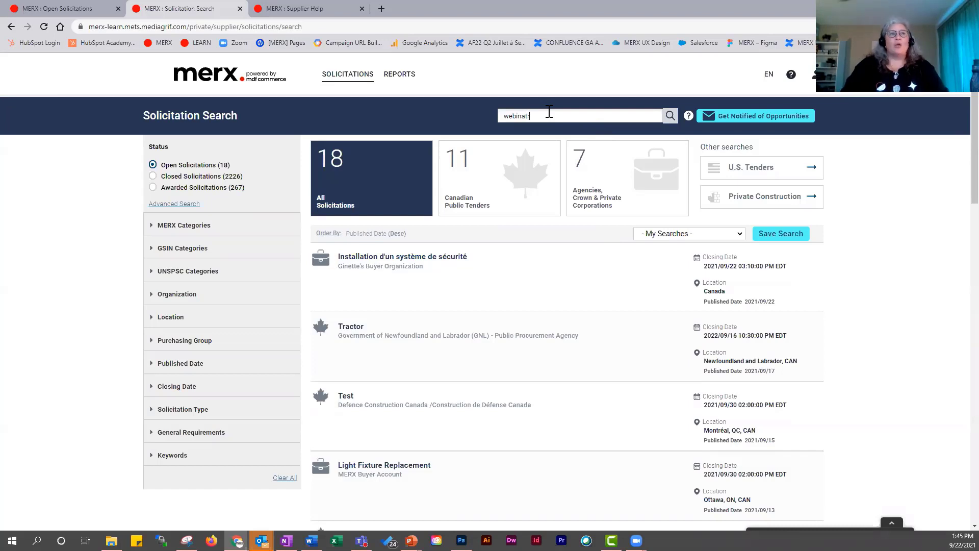
pyautogui.press('BackSpace')
pyautogui.press('BackSpace')
pyautogui.write('r')
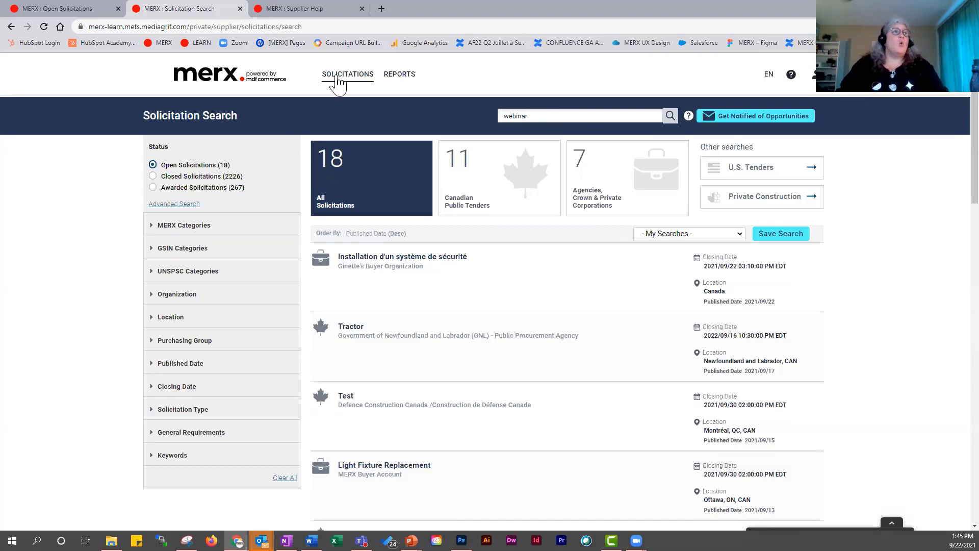
# Open the 2021-June_29 sample RFP solicitation from the Ordered Documents report
pyautogui.moveTo(338, 84)
pyautogui.moveTo(404, 82)
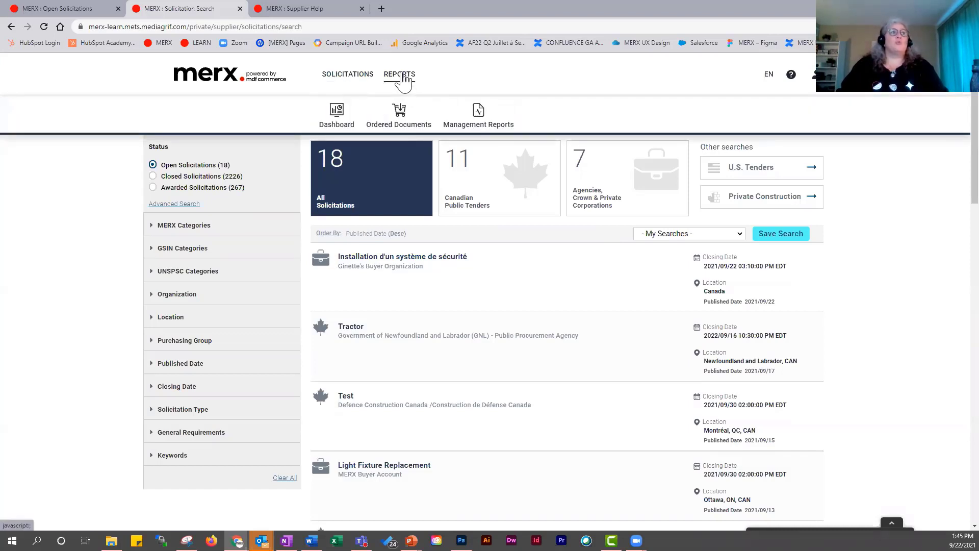
pyautogui.click(423, 116)
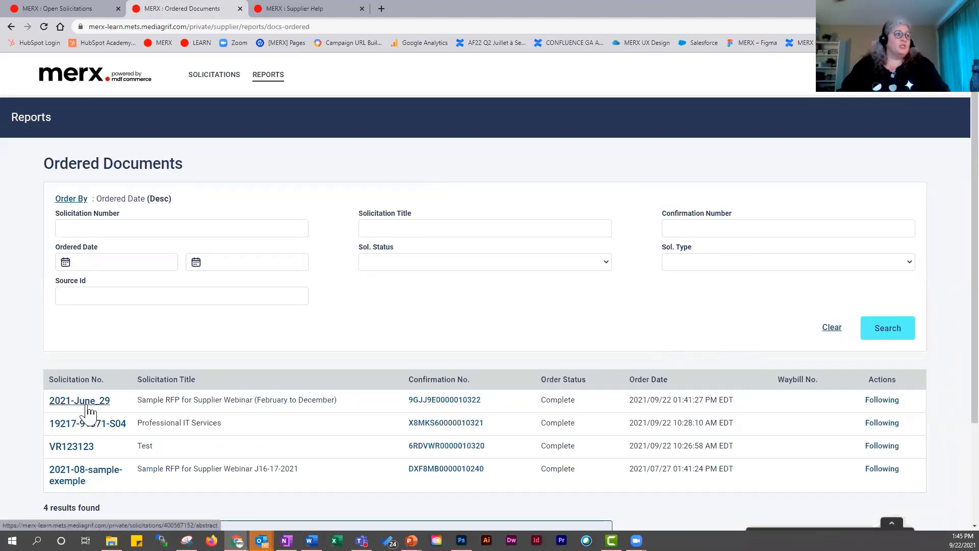
pyautogui.click(104, 405)
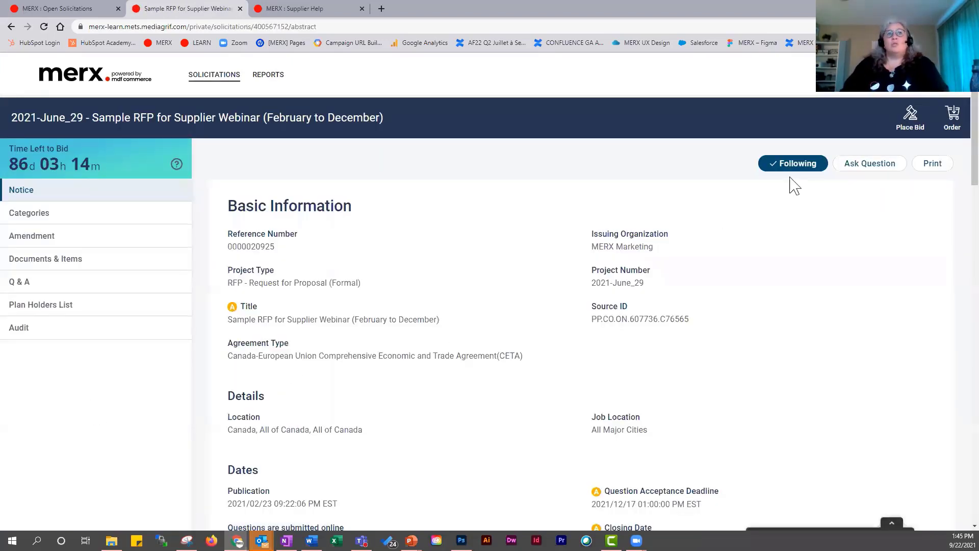
# Review the Place a Bid choices, including Place a No Bid, and the closing date, and continue with a new bid
pyautogui.click(918, 114)
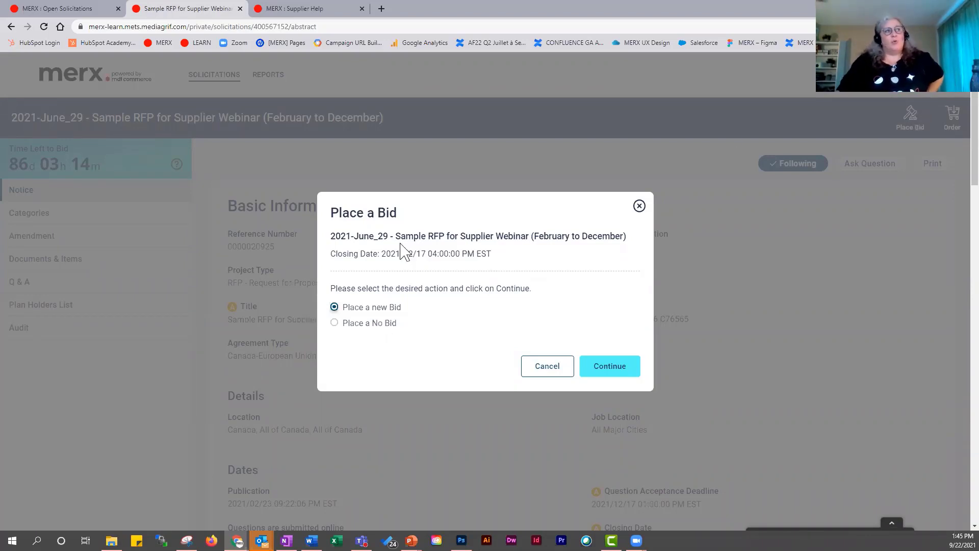
pyautogui.moveTo(343, 308); pyautogui.dragTo(346, 328)
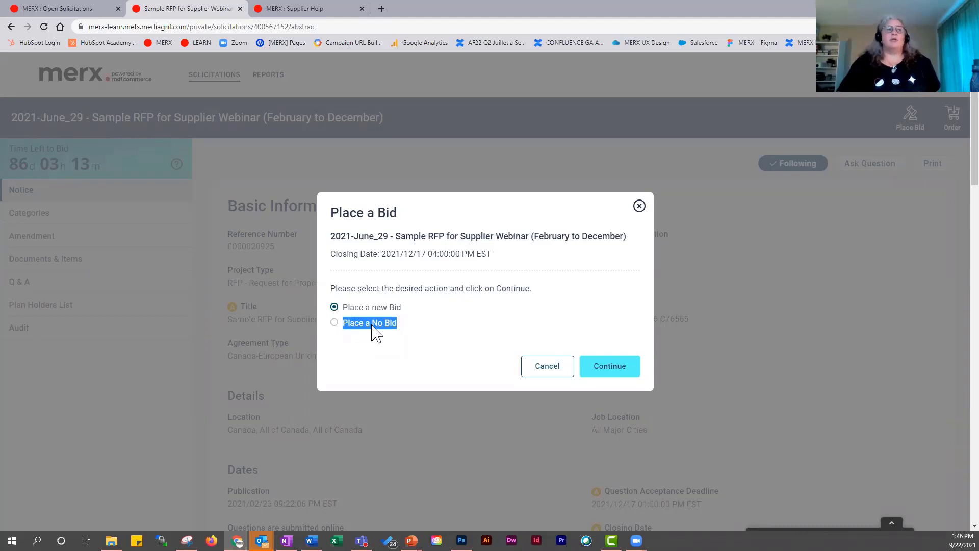
pyautogui.click(369, 324)
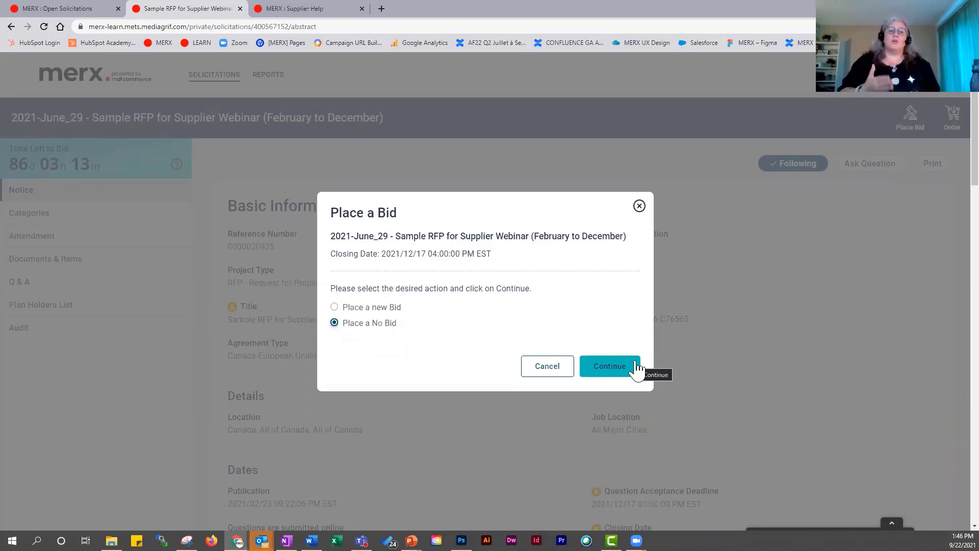
pyautogui.moveTo(331, 254); pyautogui.dragTo(526, 253)
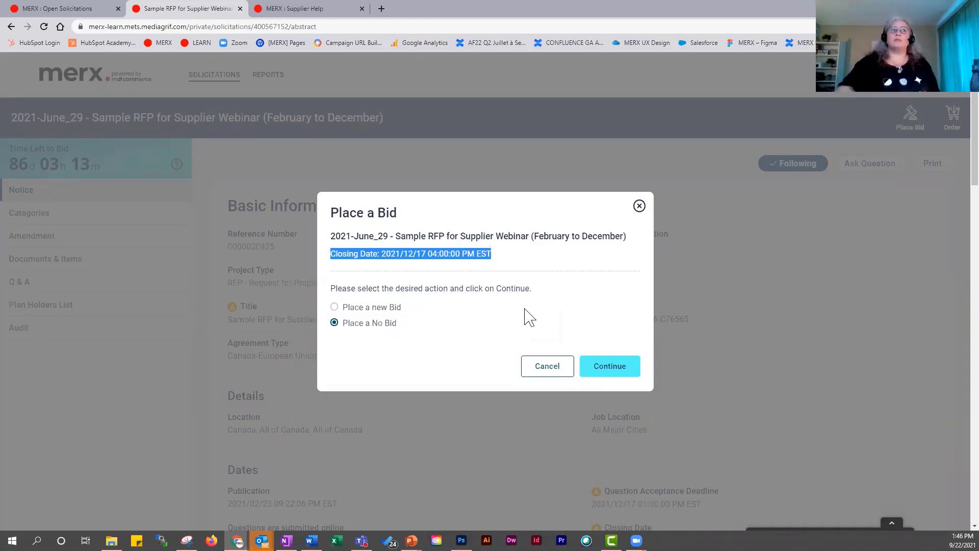
pyautogui.click(363, 307)
pyautogui.click(614, 371)
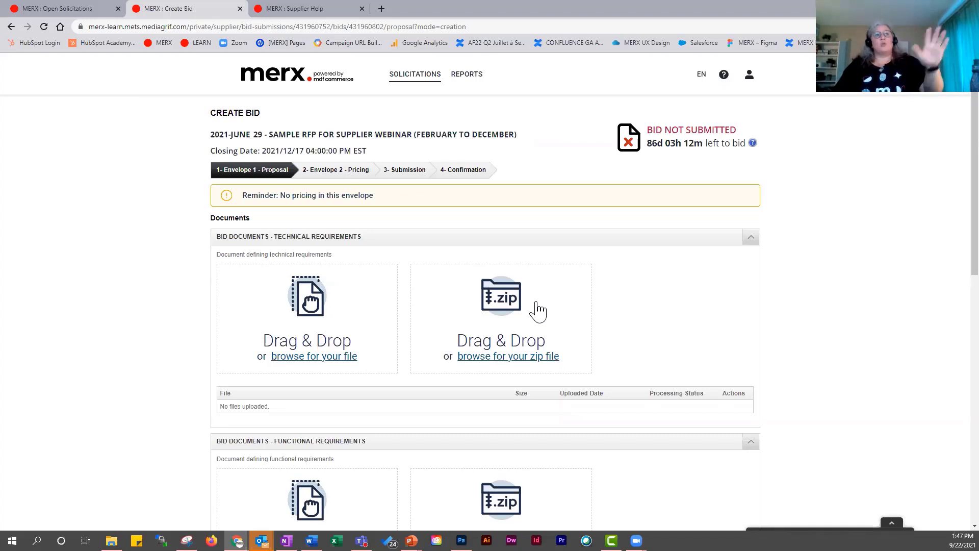
# Upload PROPOSAL.7z as the zip file for Technical Requirements from Desktop > aa_DEMO SAMPLE DOCUMENTS > Other > Supplier
pyautogui.click(546, 357)
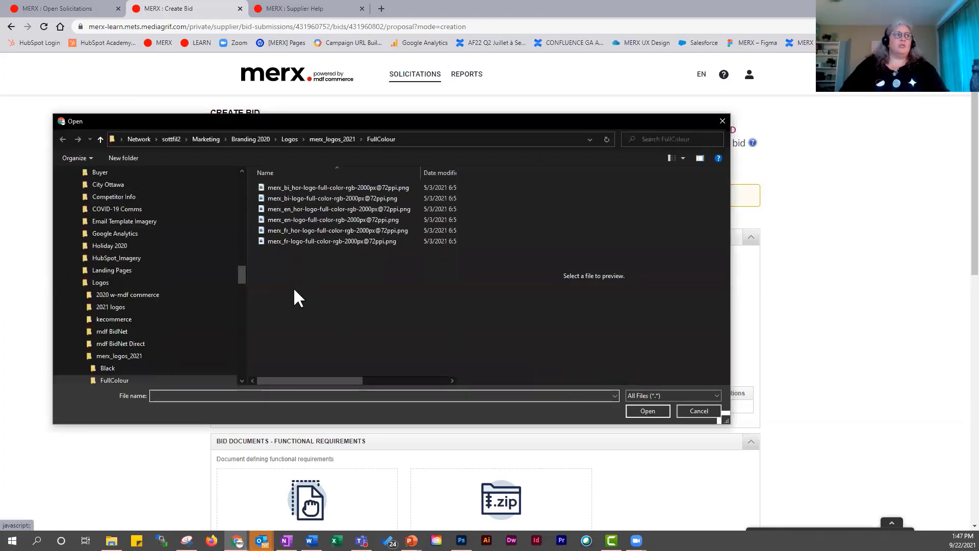
pyautogui.moveTo(243, 274); pyautogui.dragTo(245, 231)
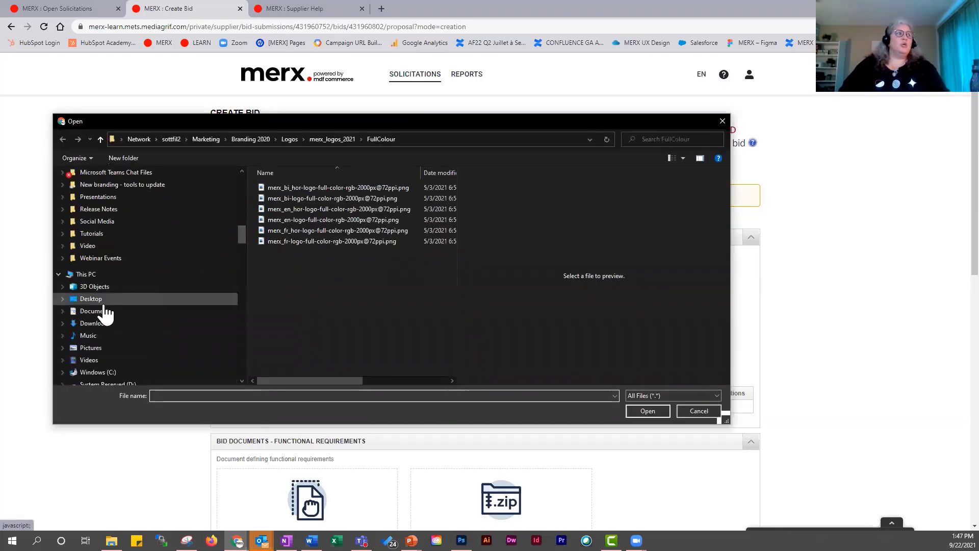
pyautogui.click(99, 311)
pyautogui.click(97, 301)
pyautogui.doubleClick(283, 188)
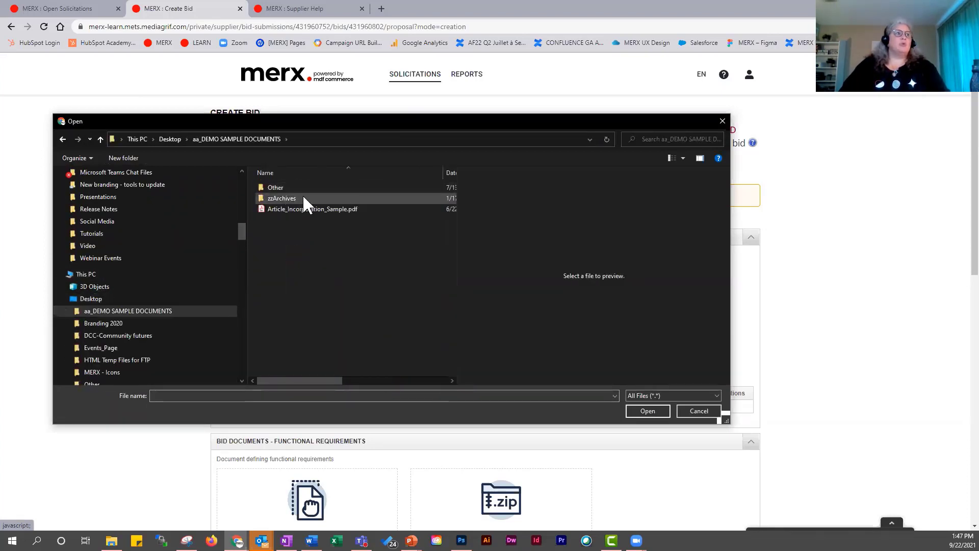
pyautogui.doubleClick(277, 186)
pyautogui.doubleClick(301, 198)
pyautogui.moveTo(451, 204); pyautogui.dragTo(460, 253)
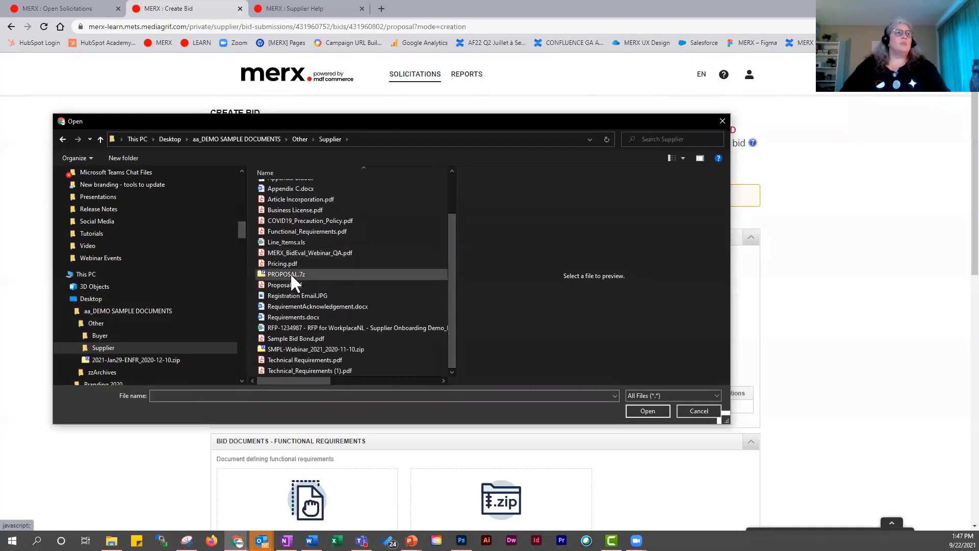
pyautogui.click(292, 276)
pyautogui.click(645, 411)
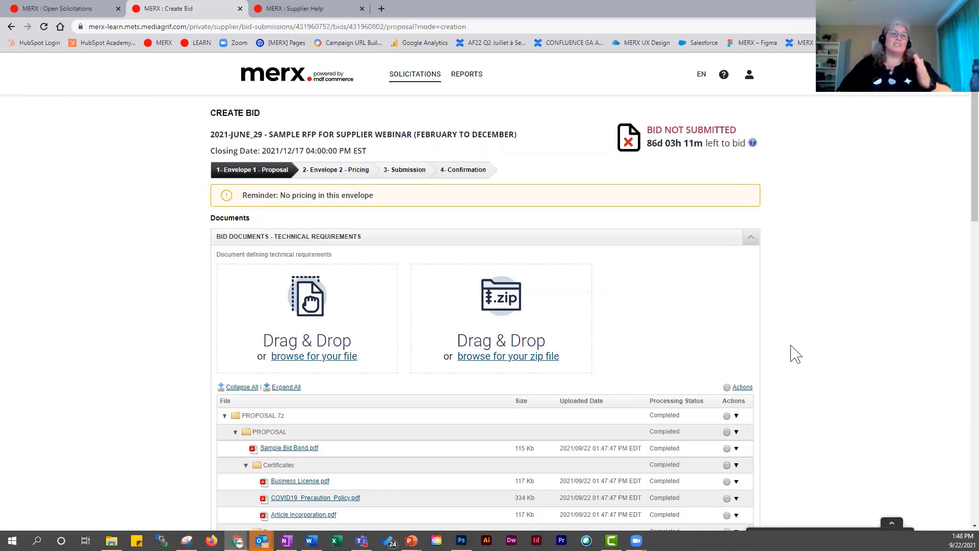
# Look over the extracted proposal files and check the time left to bid
pyautogui.scroll(-3, 796, 353)
pyautogui.scroll(3, 759, 197)
pyautogui.moveTo(647, 142); pyautogui.dragTo(719, 141)
pyautogui.click(764, 205)
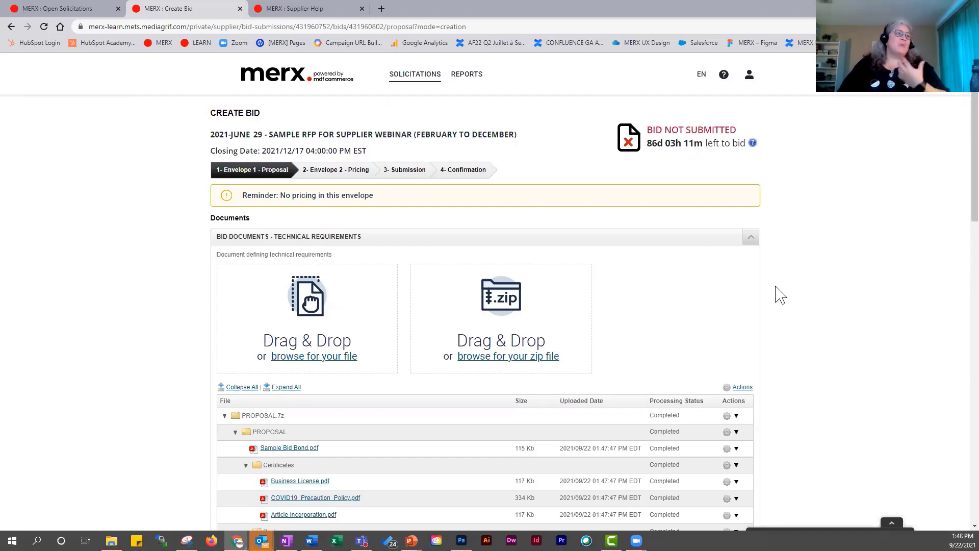
# Collapse the Certificates, Pricing and Proposal documents folders, and remove FINAL_PROPOSAL.7z from the uploaded proposal
pyautogui.scroll(-1, 814, 309)
pyautogui.scroll(-5, 814, 309)
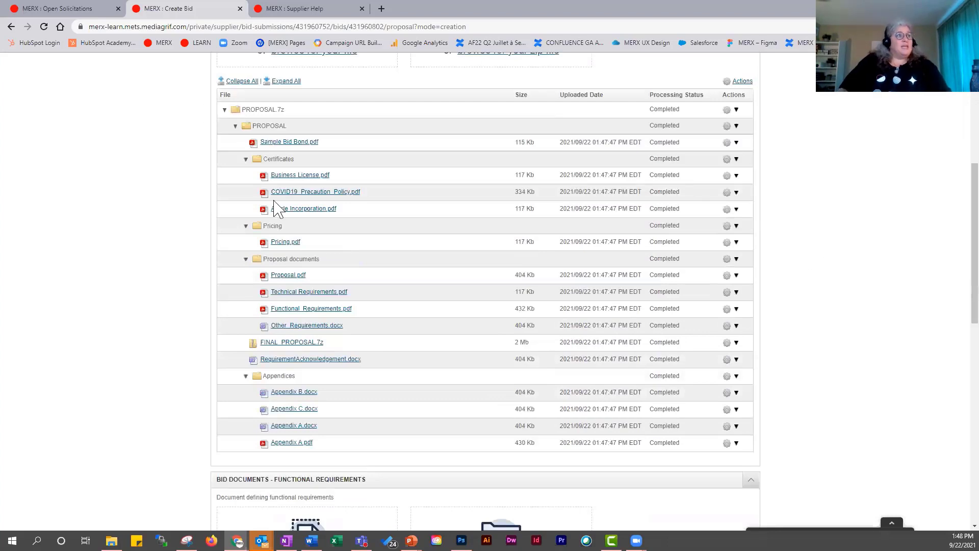
pyautogui.click(246, 159)
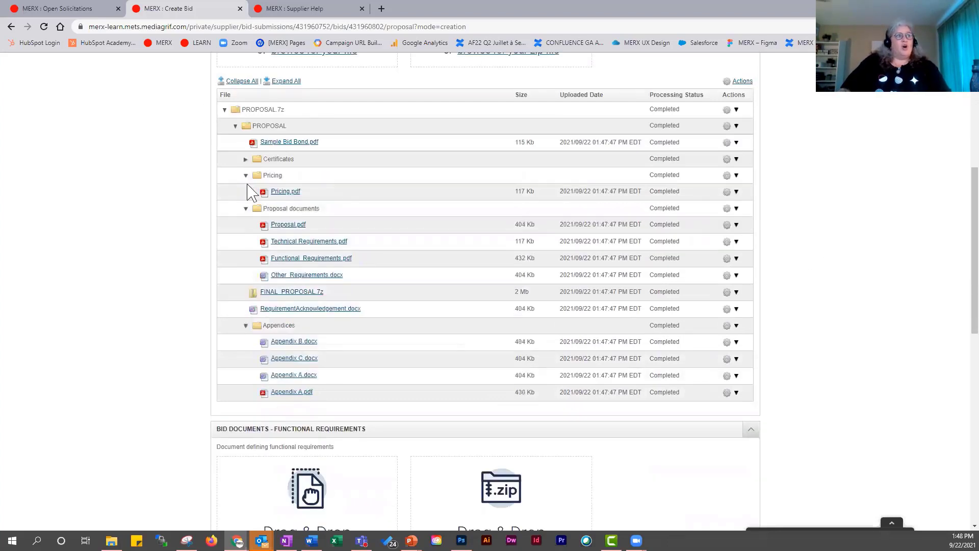
pyautogui.click(246, 176)
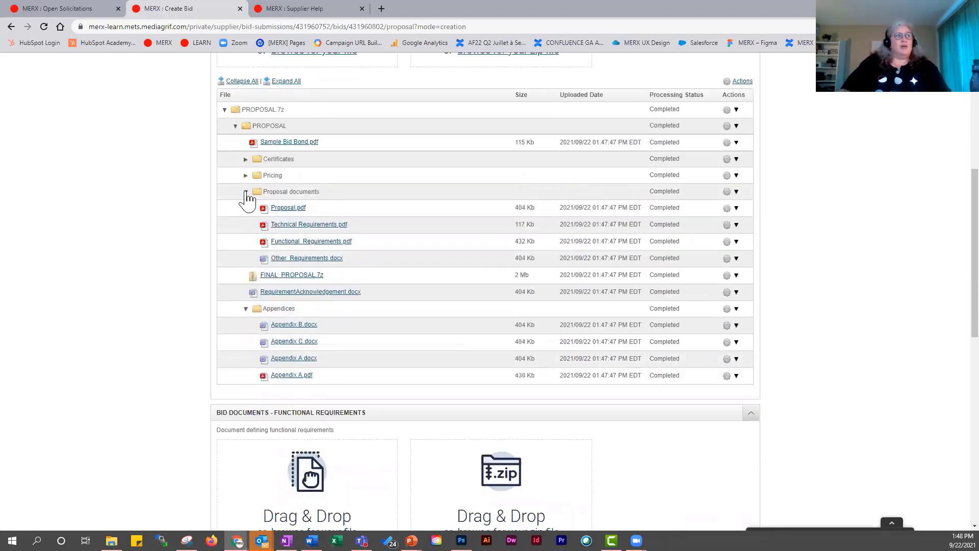
pyautogui.click(246, 191)
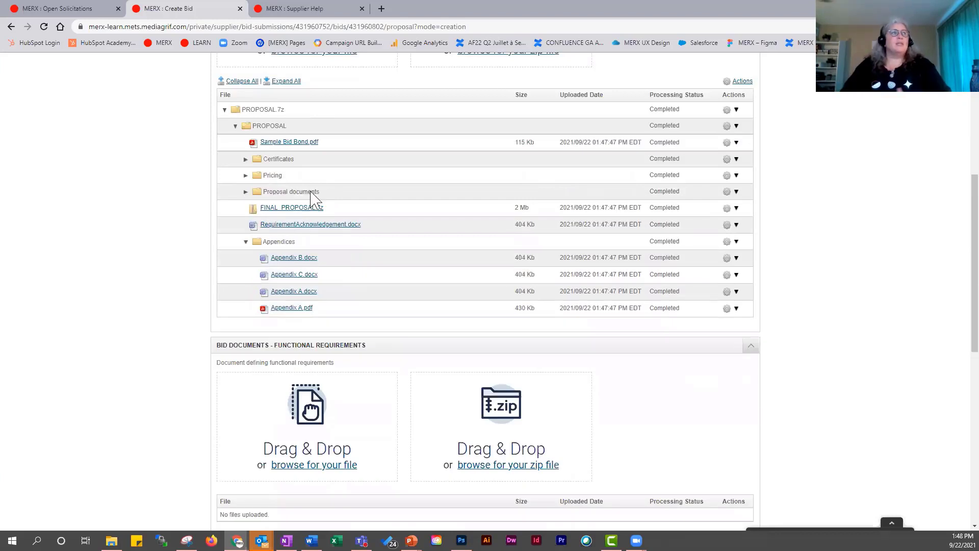
pyautogui.click(736, 210)
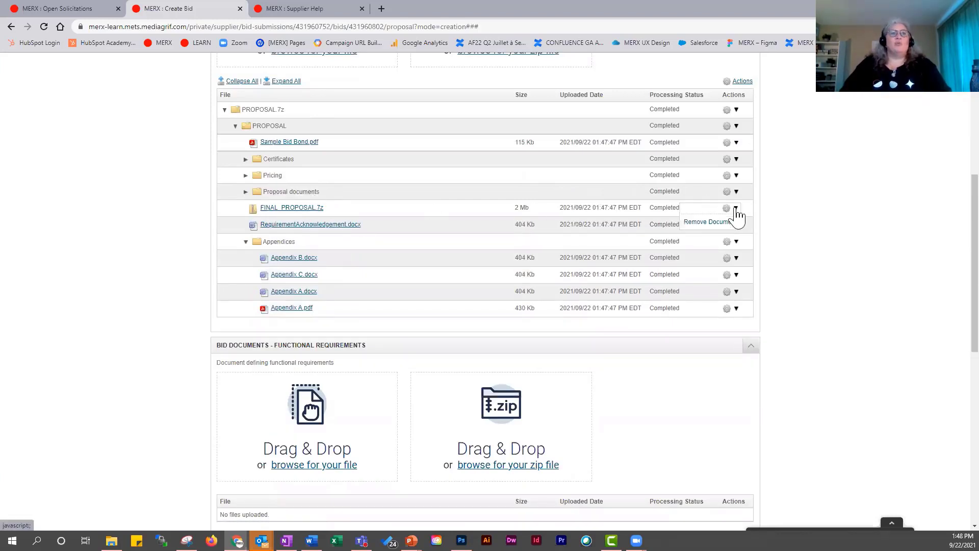
pyautogui.click(723, 225)
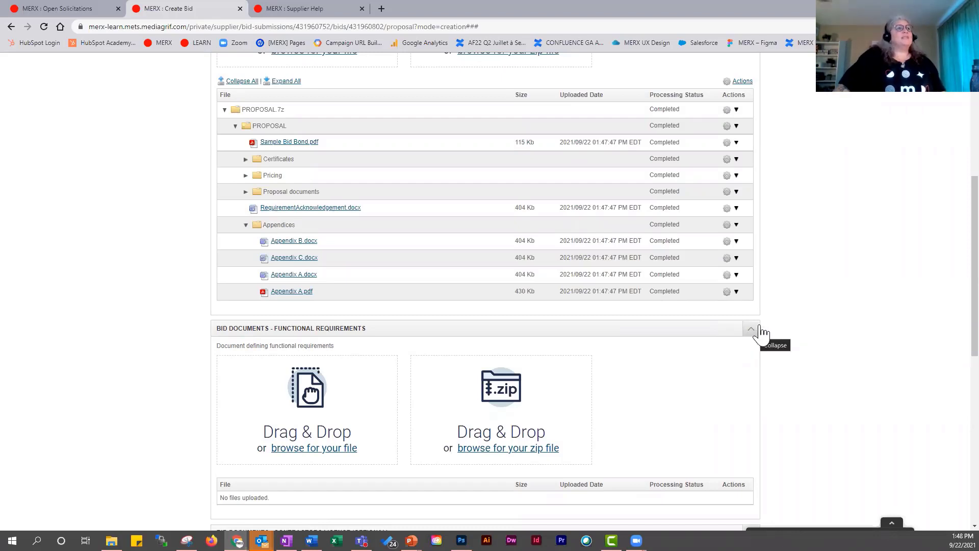
# Collapse the Technical Requirements section and upload Functional_Requirements.pdf as a single file for Functional Requirements, checking its size and processing status
pyautogui.scroll(3, 762, 335)
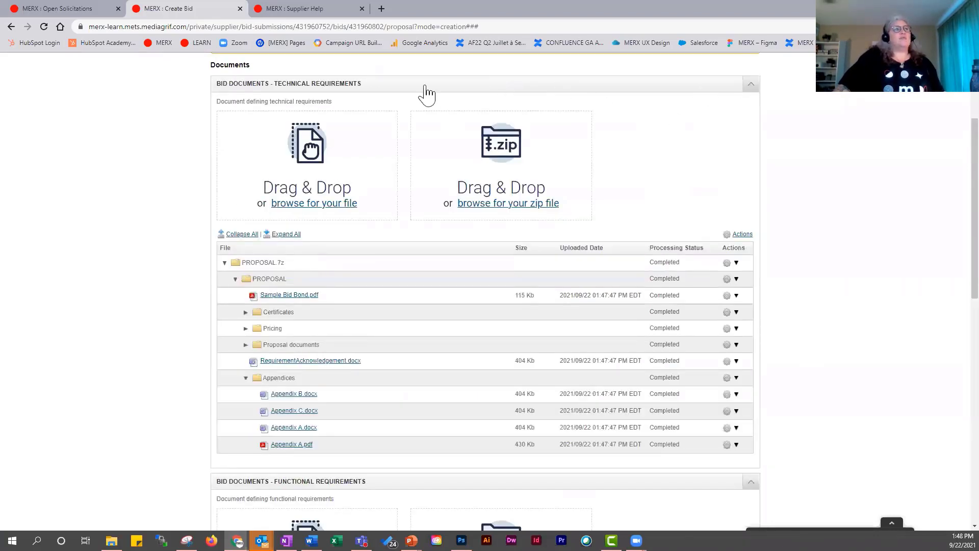
pyautogui.click(580, 87)
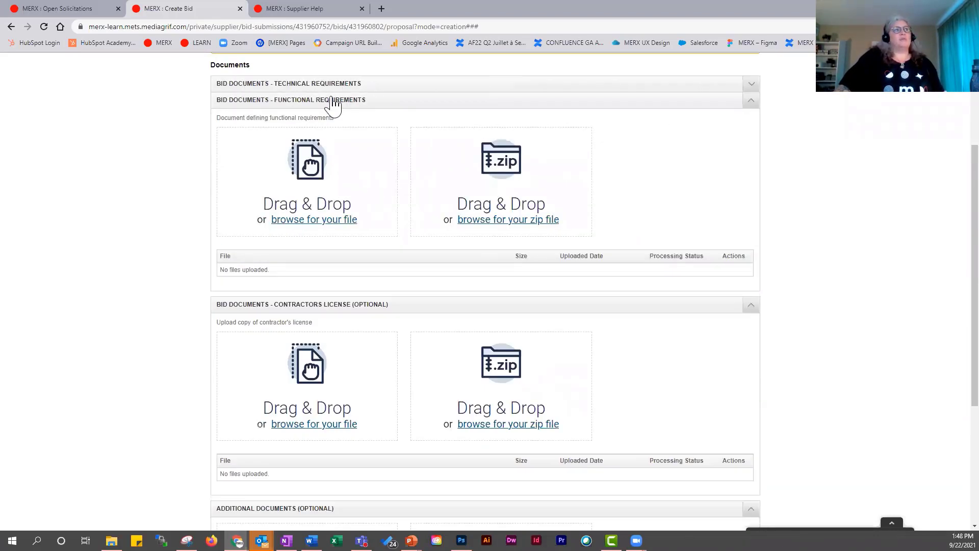
pyautogui.click(334, 223)
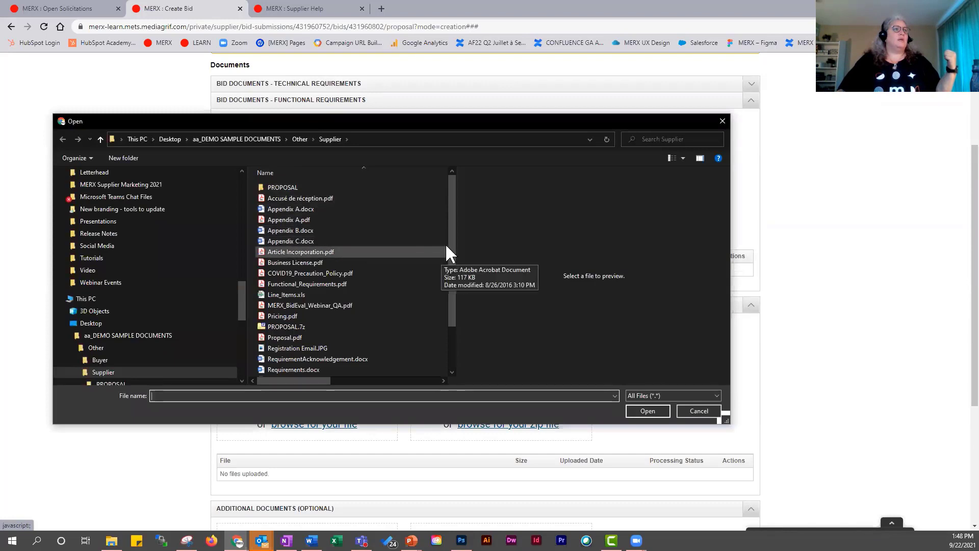
pyautogui.click(312, 283)
pyautogui.click(646, 411)
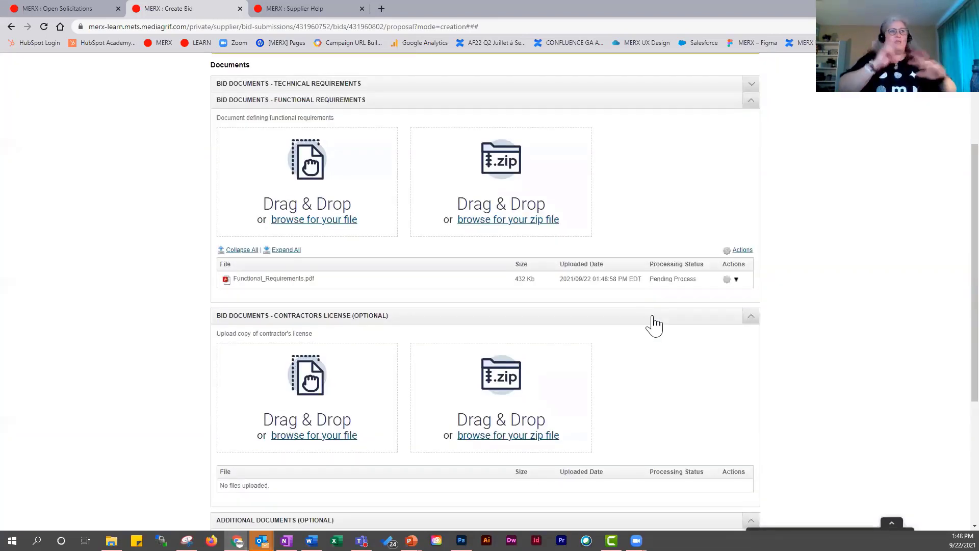
pyautogui.moveTo(536, 279); pyautogui.dragTo(516, 277)
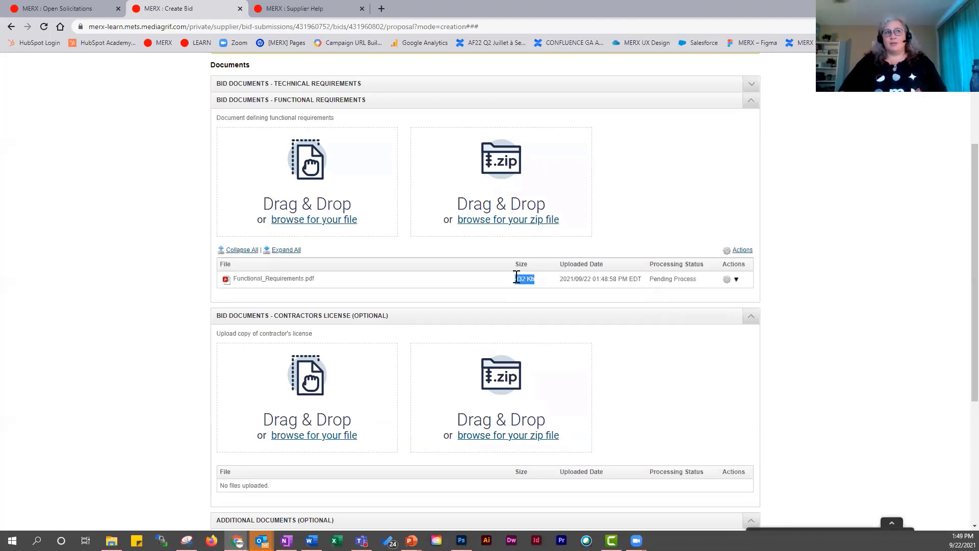
pyautogui.click(668, 280)
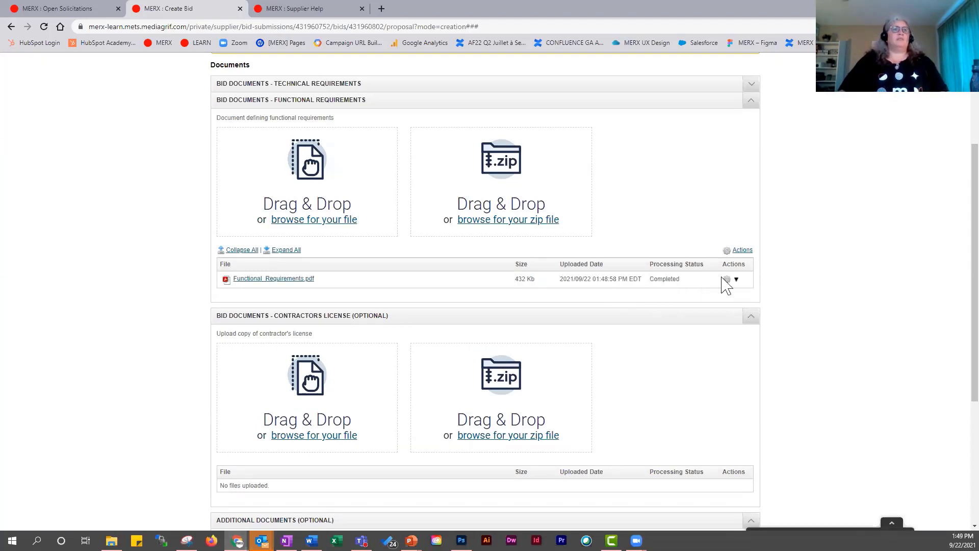
# Collapse the Contractors License, Additional Documents and Functional Requirements sections of the proposal envelope
pyautogui.click(752, 320)
pyautogui.click(750, 333)
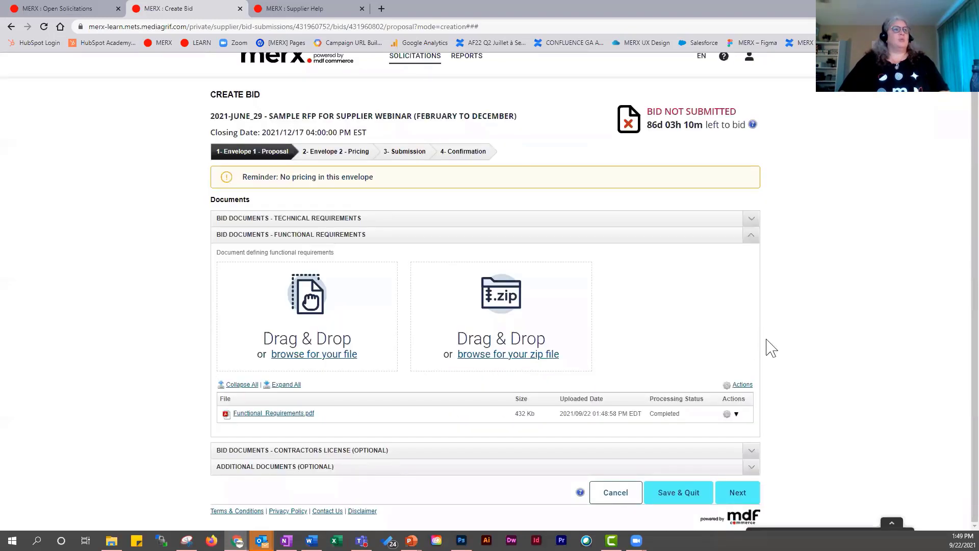
pyautogui.click(750, 236)
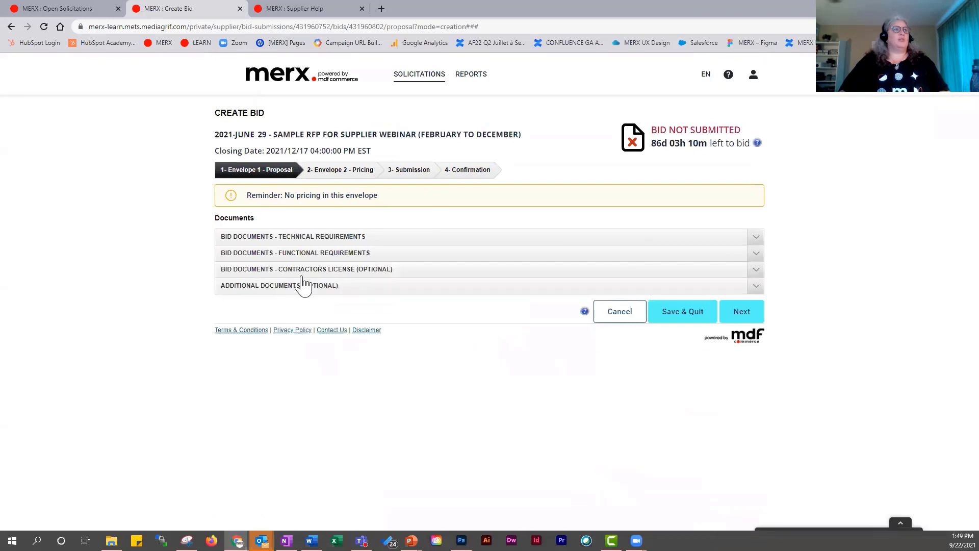
# Continue to the pricing envelope, open the file selection for its optional bid documents and cancel it
pyautogui.click(752, 316)
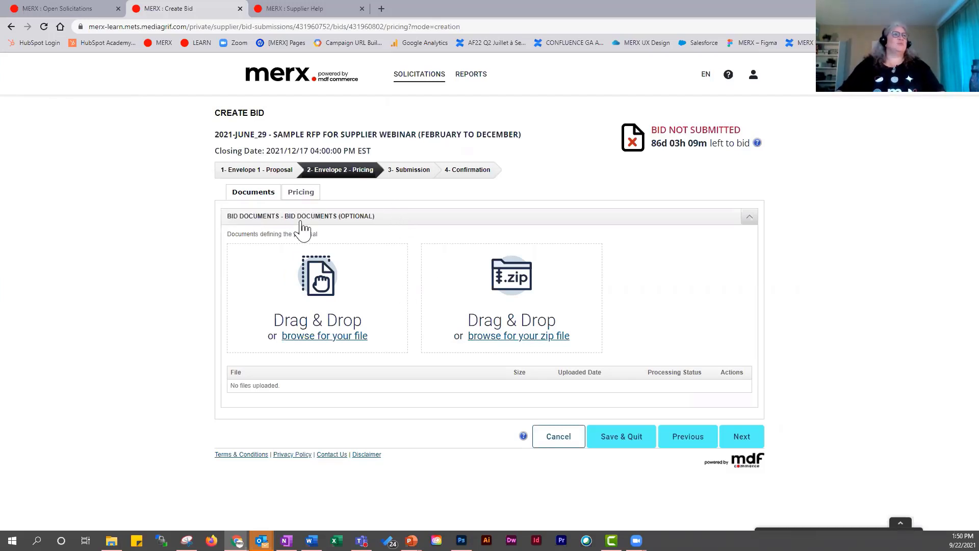
pyautogui.click(336, 337)
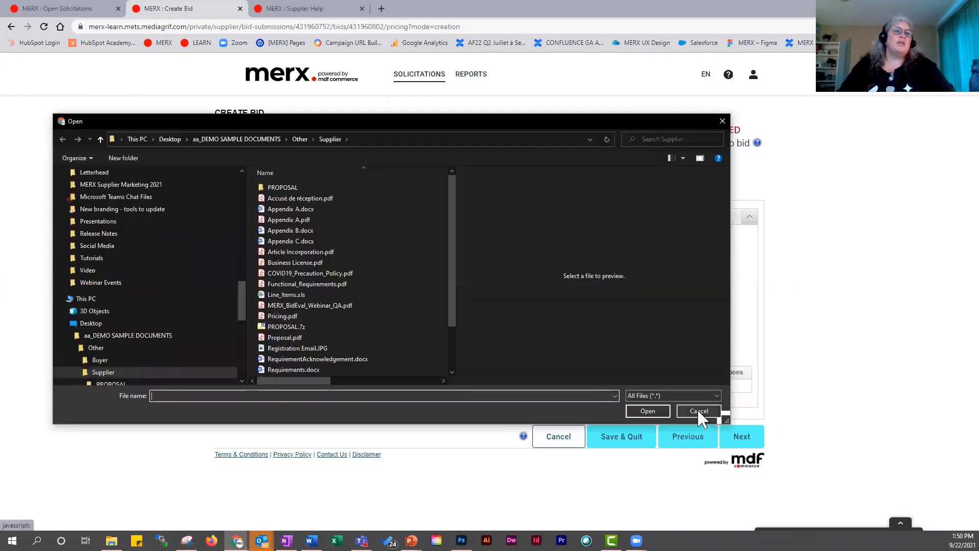
pyautogui.click(700, 408)
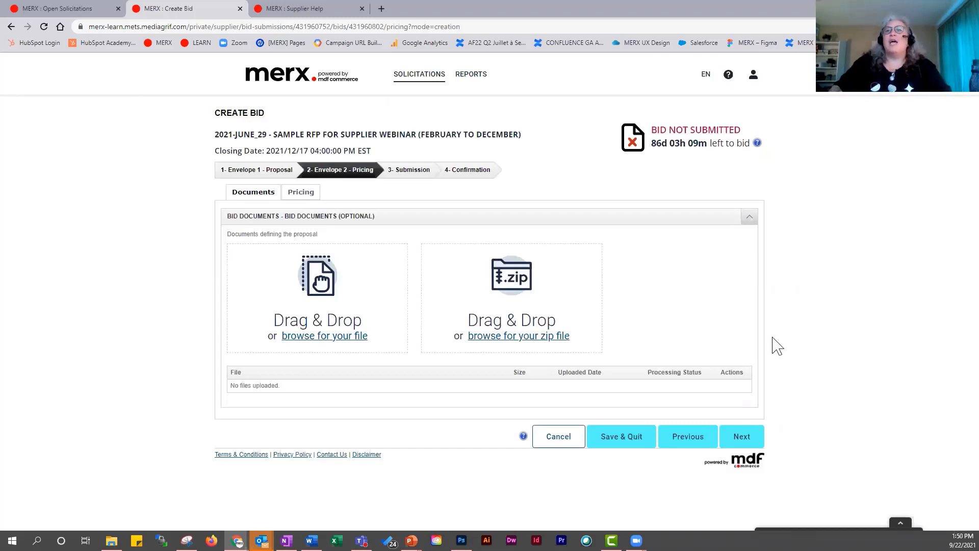
# Enter a total bid price of 25,000 CAD in the pricing envelope and continue to the Submission stage
pyautogui.click(745, 437)
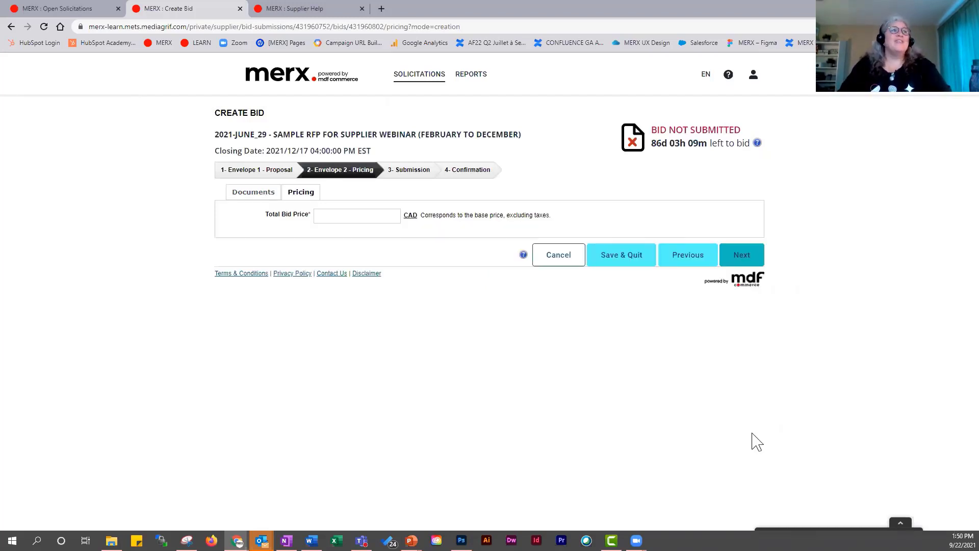
pyautogui.click(328, 213)
pyautogui.write('25,000')
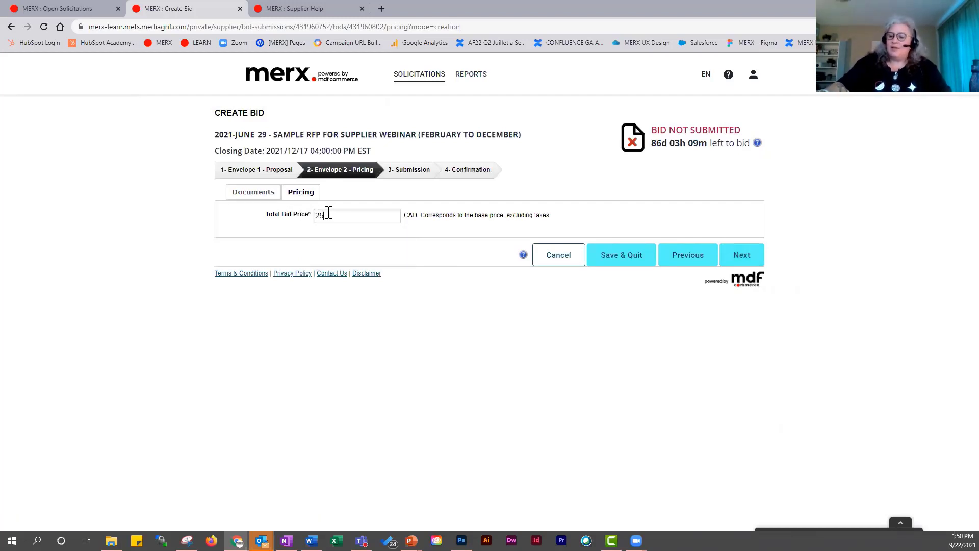
pyautogui.click(754, 259)
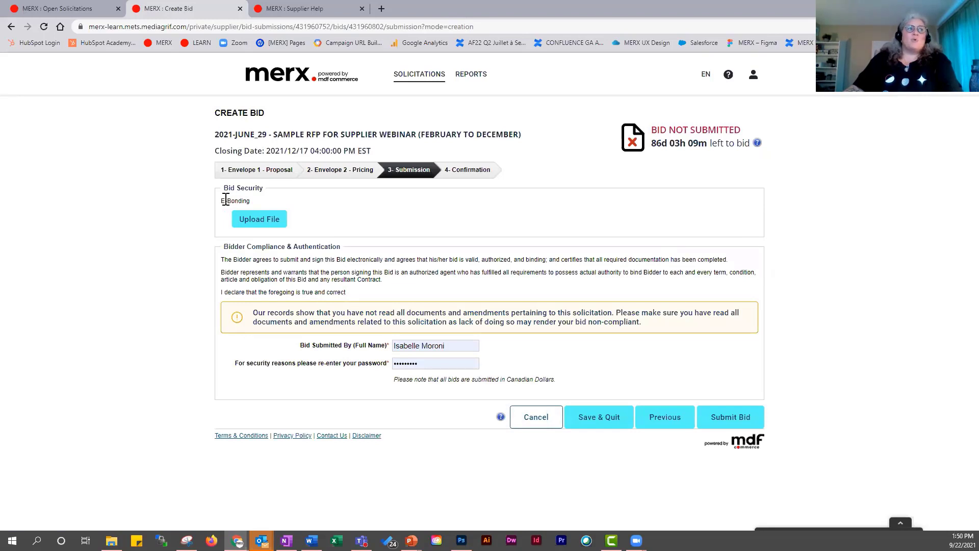
# Preview the pages of Sample Bid Bond.pdf and upload it as the E-Bonding file for the bid security
pyautogui.moveTo(222, 200); pyautogui.dragTo(258, 207)
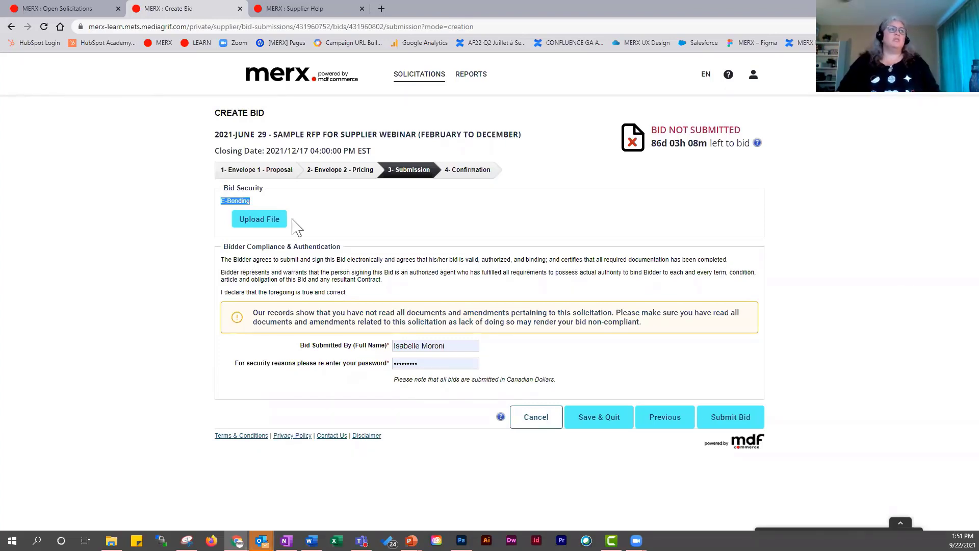
pyautogui.click(276, 222)
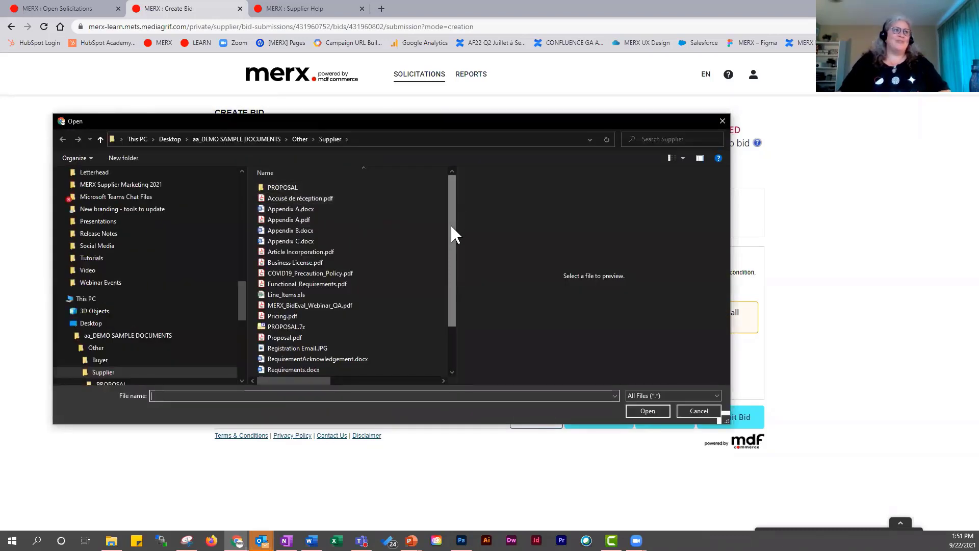
pyautogui.moveTo(451, 224); pyautogui.dragTo(453, 264)
pyautogui.click(335, 337)
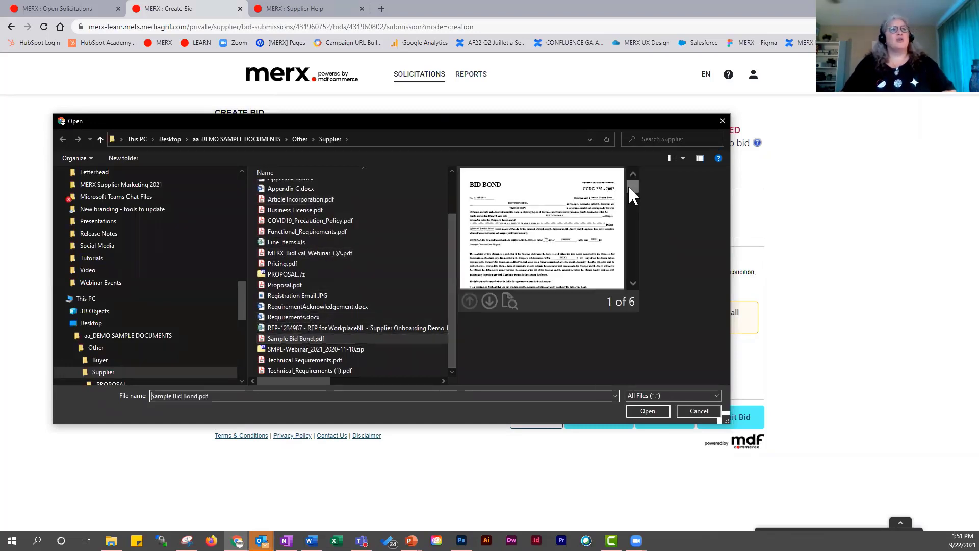
pyautogui.moveTo(628, 186); pyautogui.dragTo(630, 197)
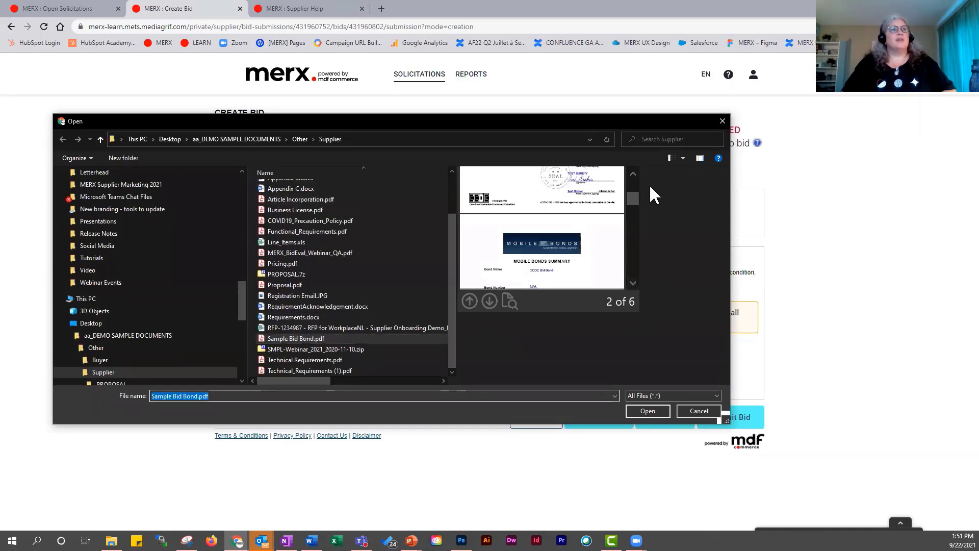
pyautogui.moveTo(632, 197); pyautogui.dragTo(633, 209)
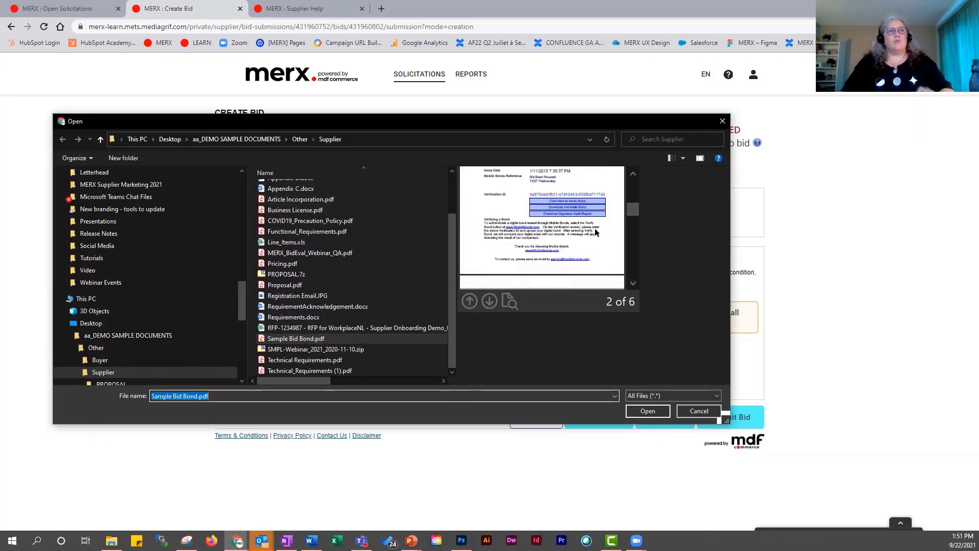
pyautogui.click(647, 411)
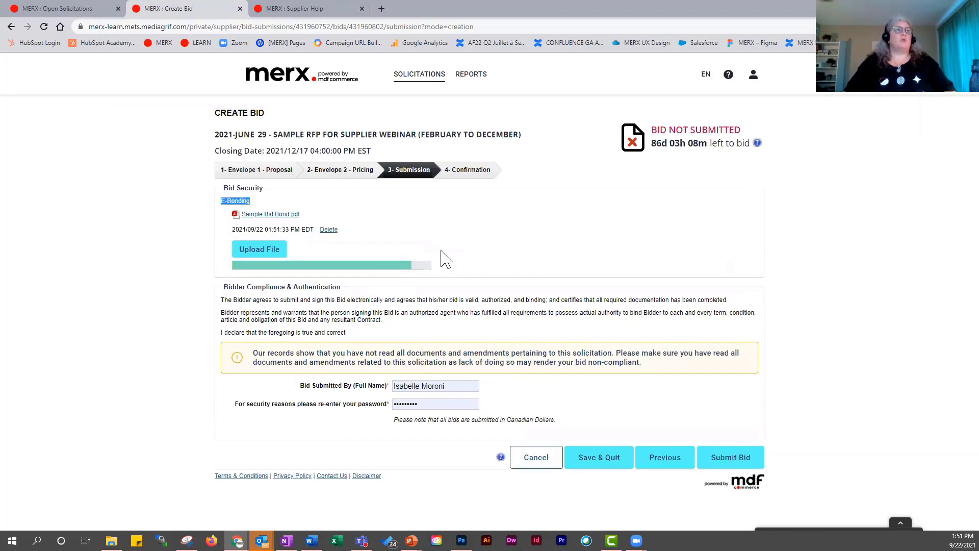
# Review the bidder compliance section and its unread-documents notice, submit the bid and confirm the submission
pyautogui.moveTo(227, 275); pyautogui.dragTo(343, 285)
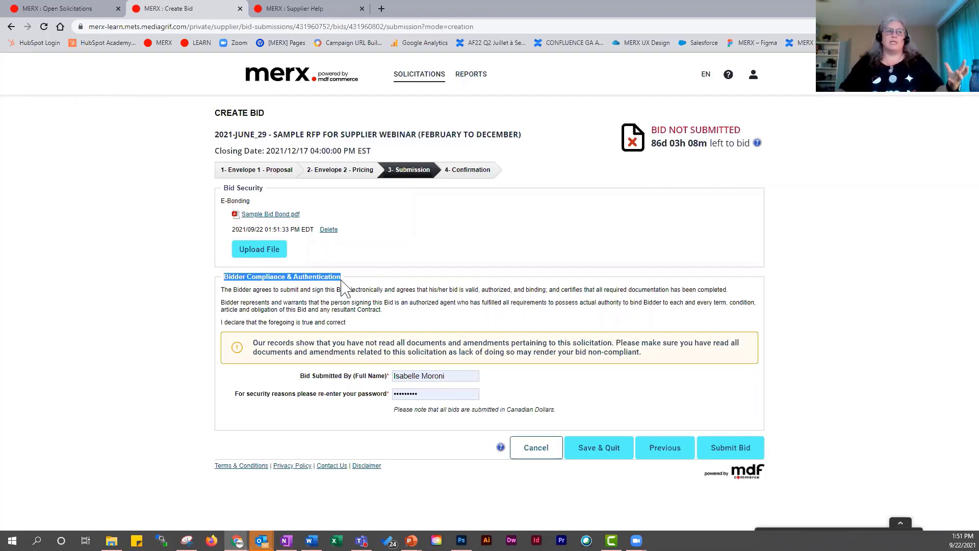
pyautogui.moveTo(254, 342); pyautogui.dragTo(621, 341)
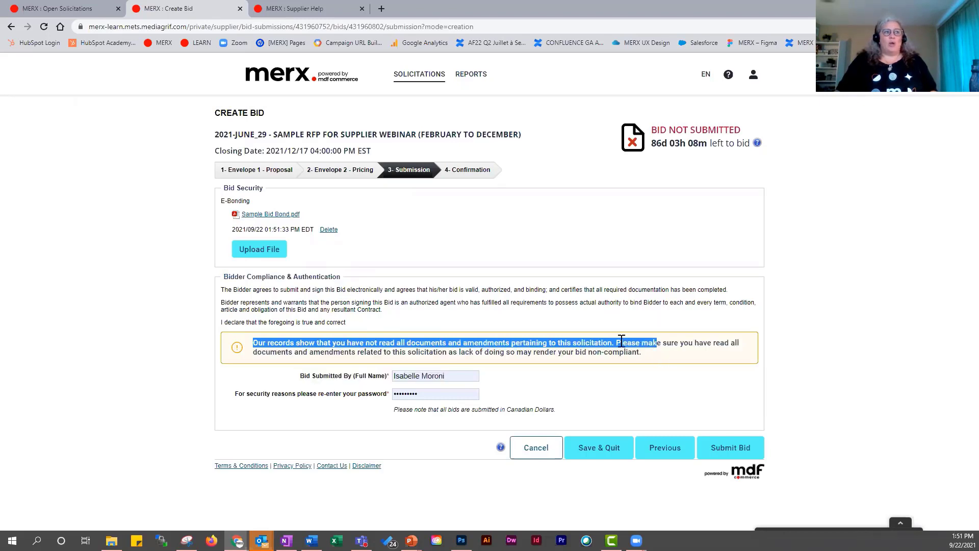
pyautogui.click(487, 347)
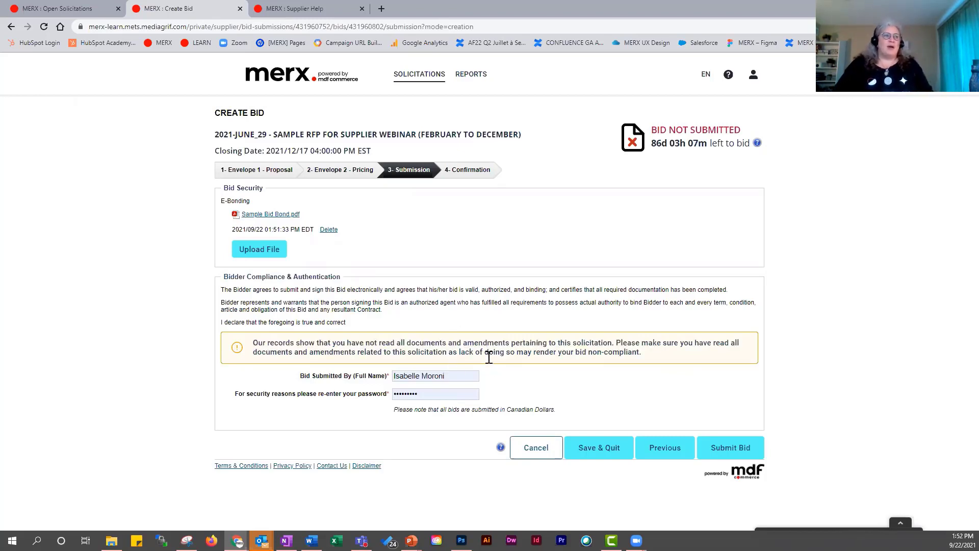
pyautogui.click(464, 375)
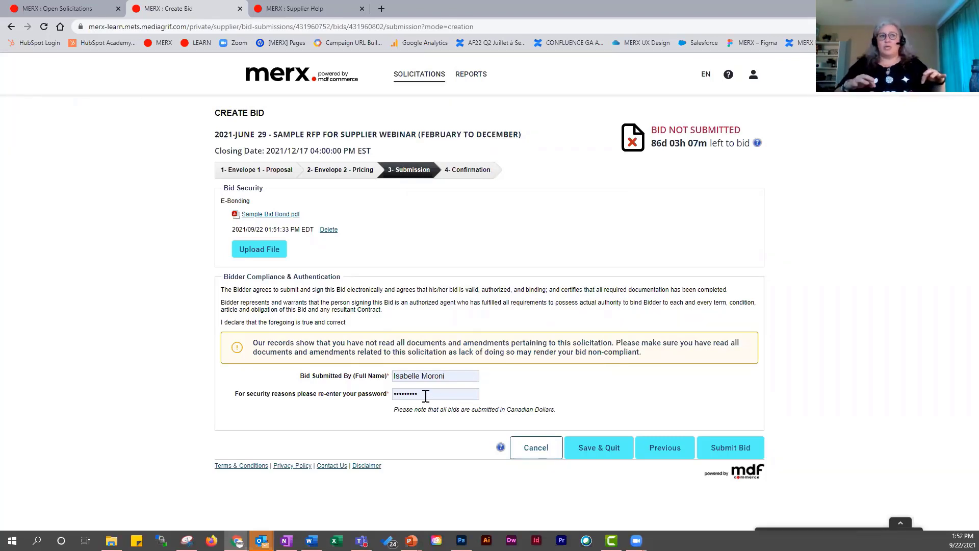
pyautogui.click(742, 452)
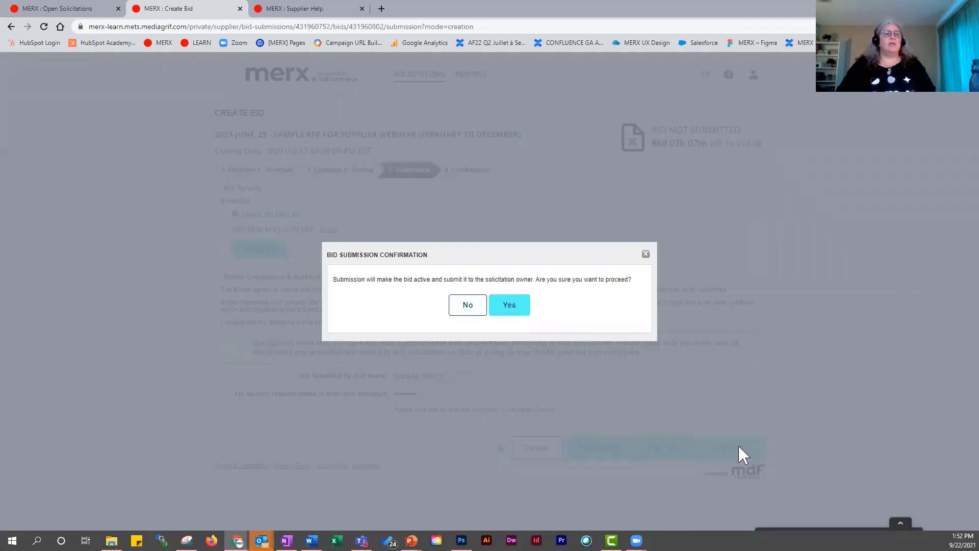
pyautogui.click(509, 308)
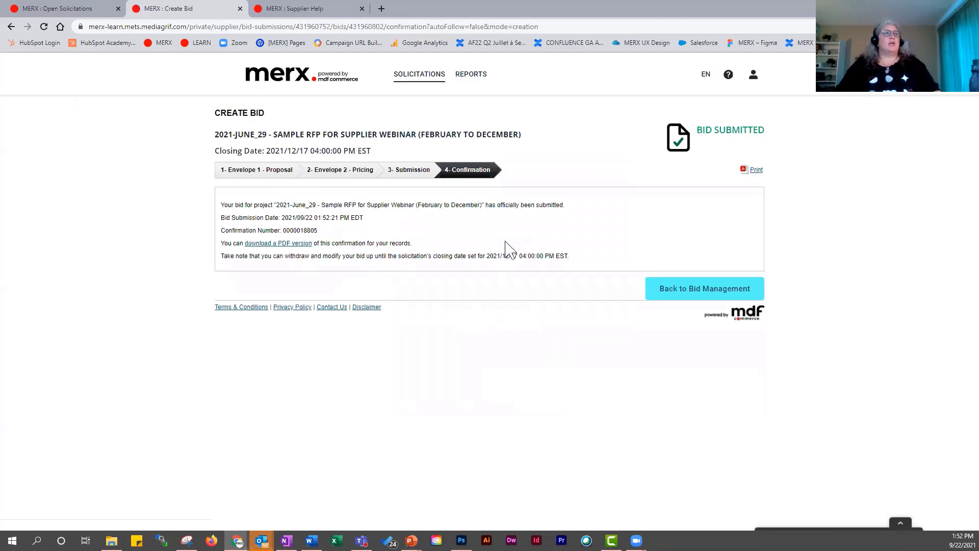
# Enlarge the bid confirmation page and examine the submission date and confirmation number
pyautogui.hotkey('ctrl', '+')
pyautogui.hotkey('ctrl', '+')
pyautogui.hotkey('ctrl', '+')
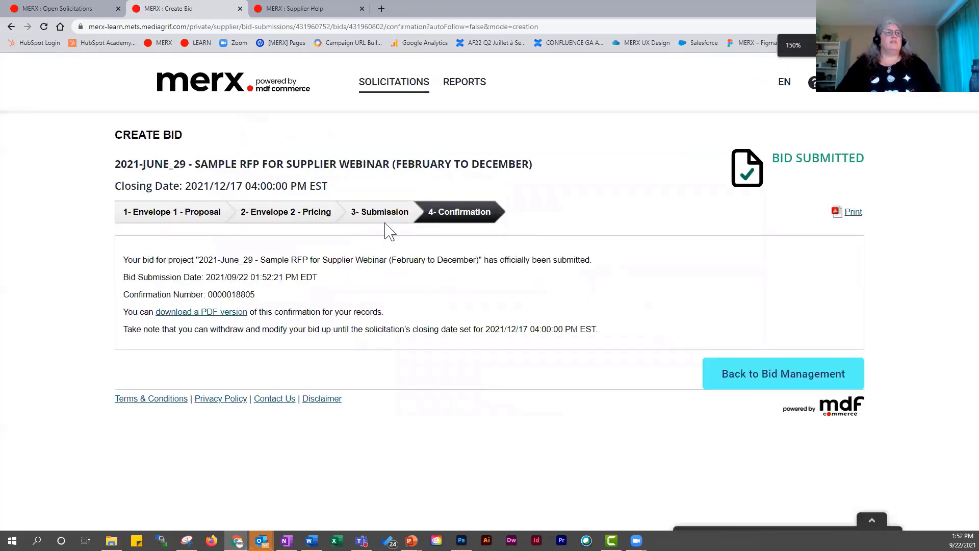
pyautogui.moveTo(129, 277); pyautogui.dragTo(349, 284)
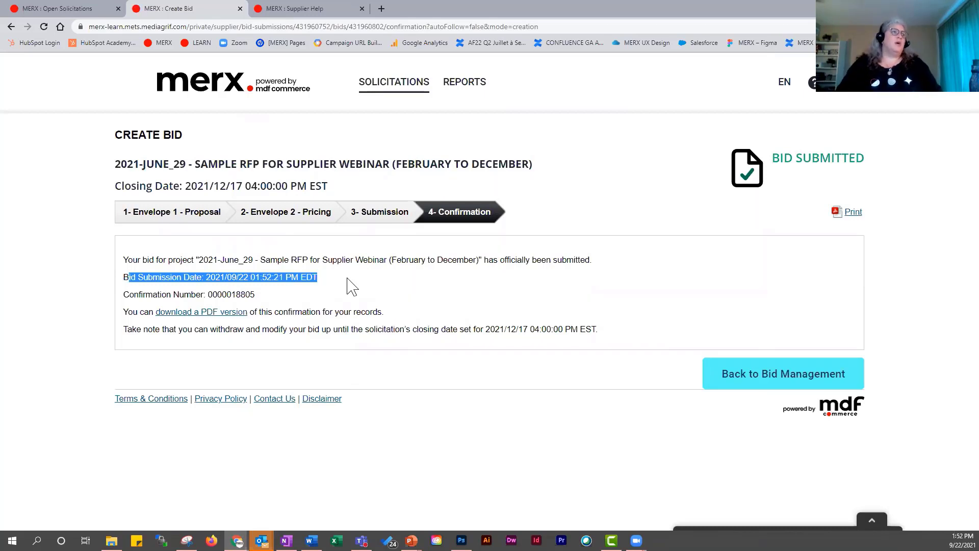
pyautogui.moveTo(306, 284); pyautogui.dragTo(206, 292)
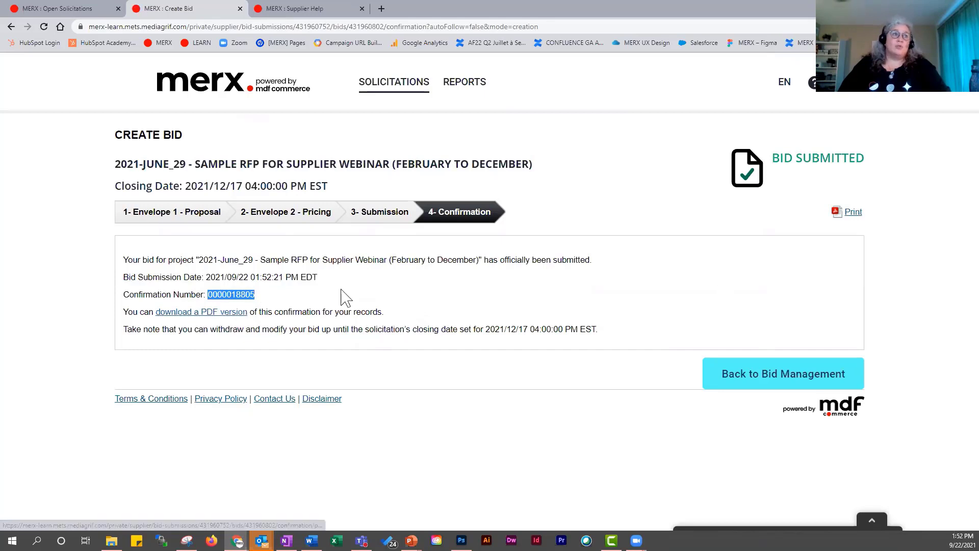
# Return to Bid Management and compare the listed bids' statuses and the closing date of 2021-08-sample-exemple
pyautogui.click(796, 380)
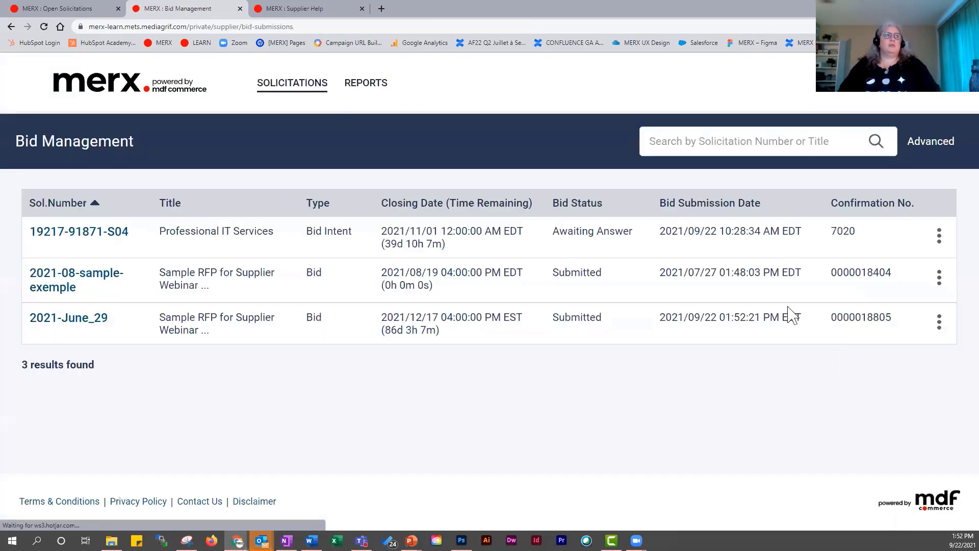
pyautogui.hotkey('ctrl', '-')
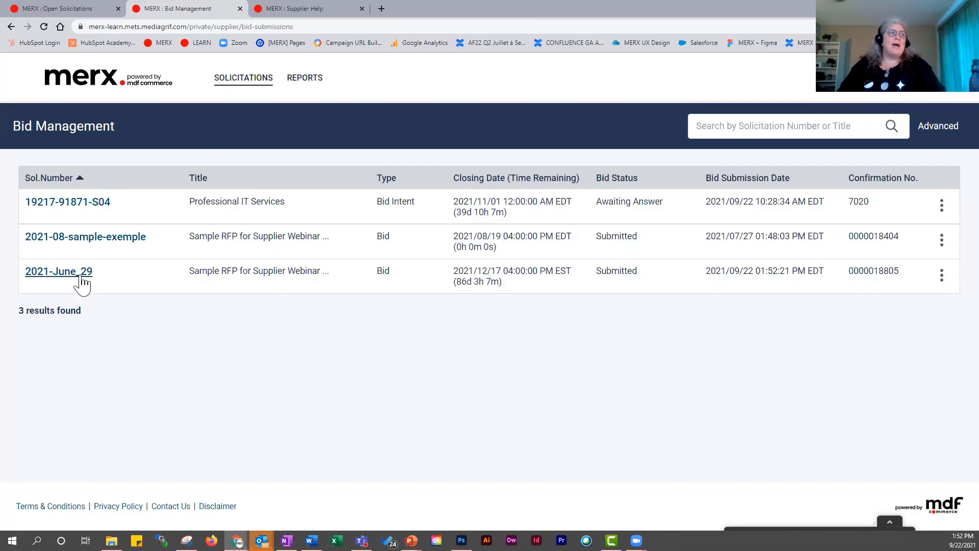
pyautogui.moveTo(249, 87)
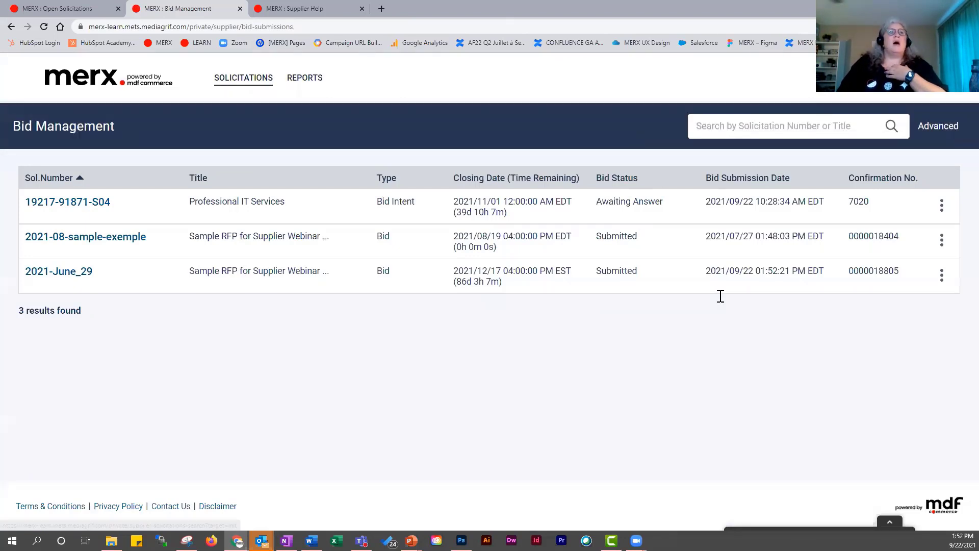
pyautogui.moveTo(596, 201); pyautogui.dragTo(666, 209)
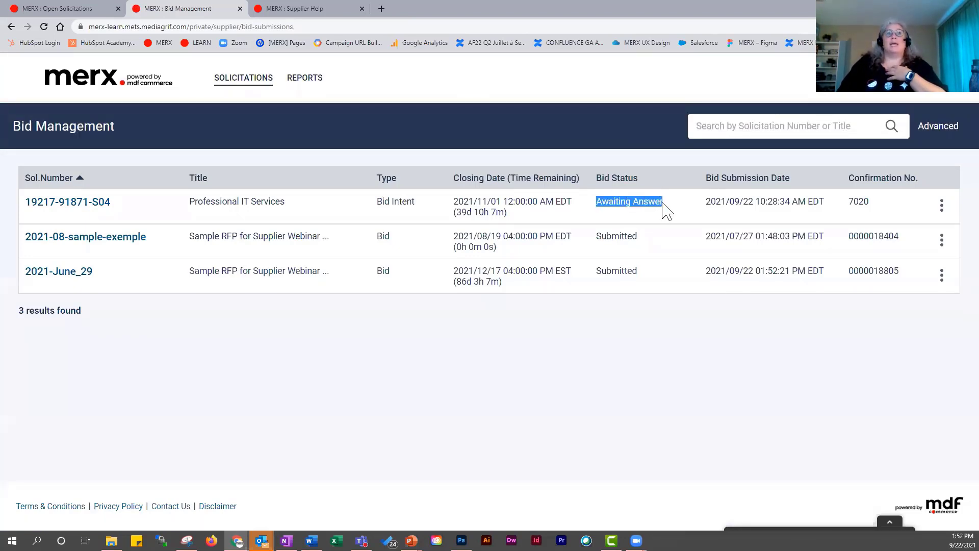
pyautogui.click(651, 236)
pyautogui.moveTo(607, 236); pyautogui.dragTo(707, 239)
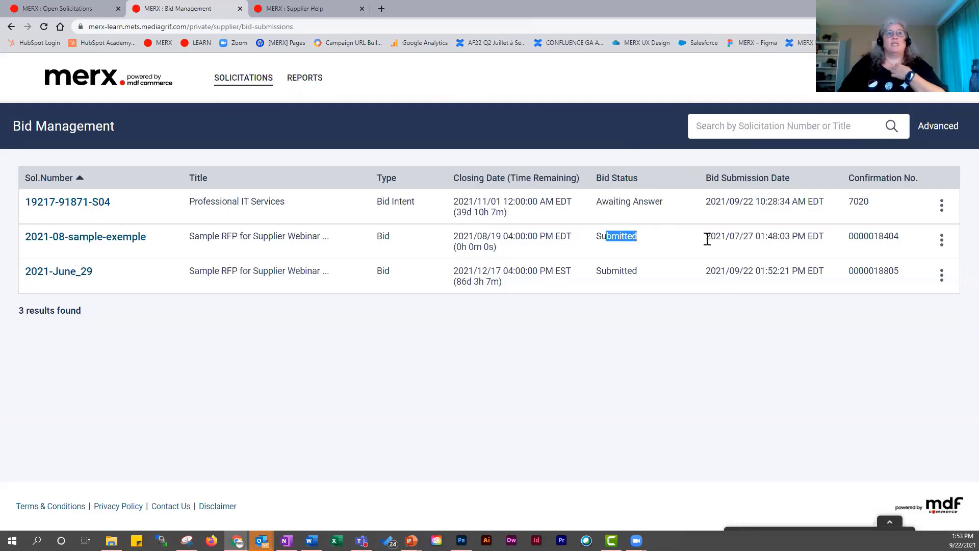
pyautogui.moveTo(566, 236); pyautogui.dragTo(454, 237)
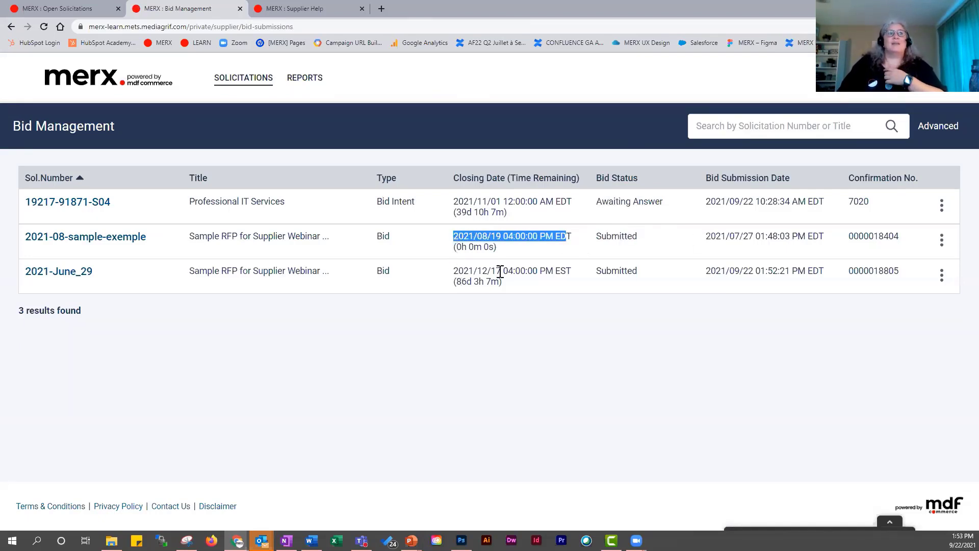
# Check which actions are available for the 2021-08-sample-exemple and 2021-June_29 bids without choosing any
pyautogui.click(937, 240)
pyautogui.click(941, 240)
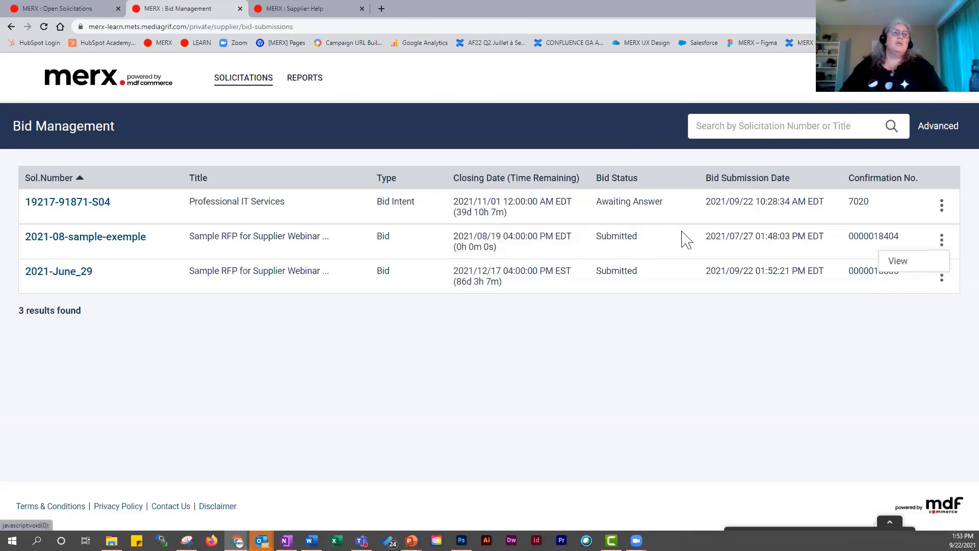
pyautogui.click(943, 280)
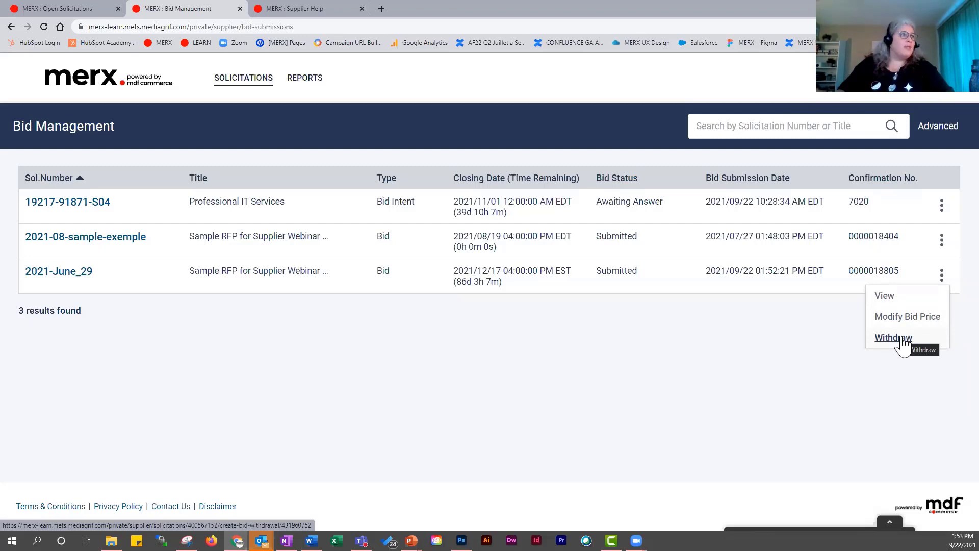
pyautogui.click(684, 329)
pyautogui.moveTo(250, 69)
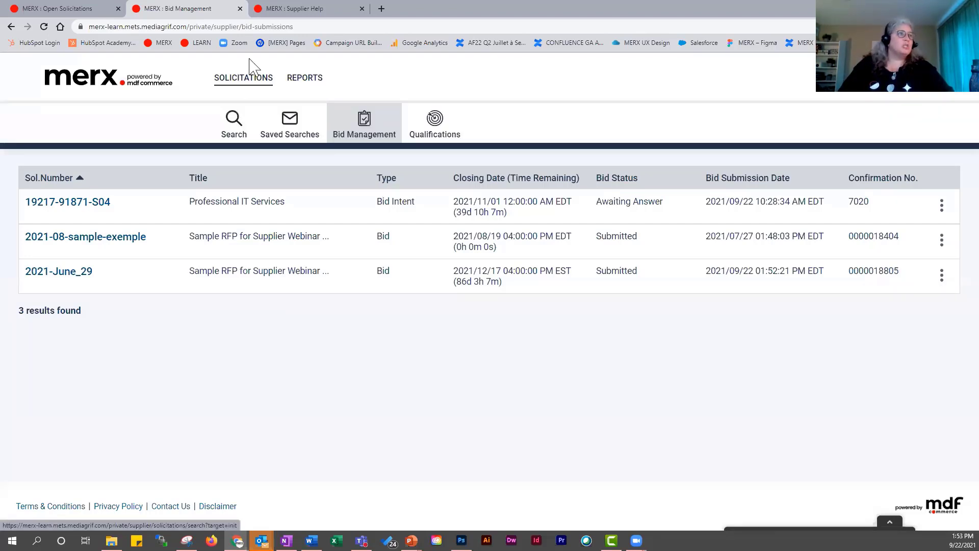